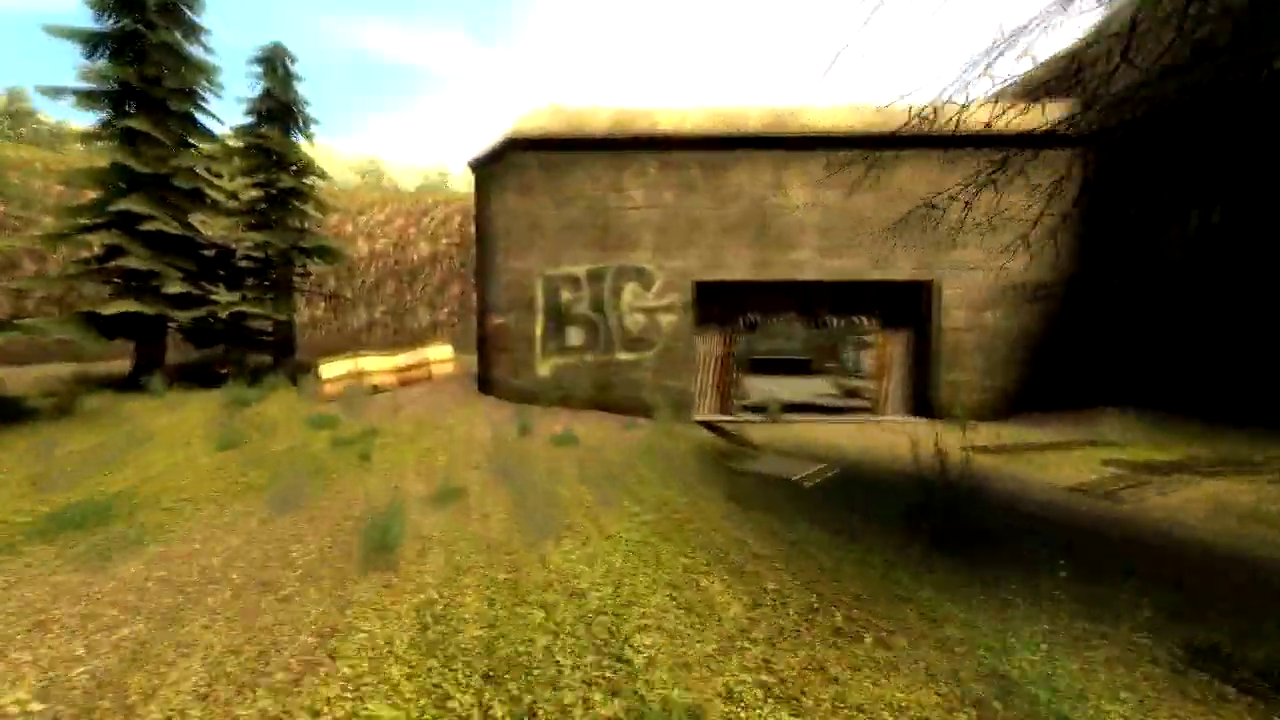
key(w)
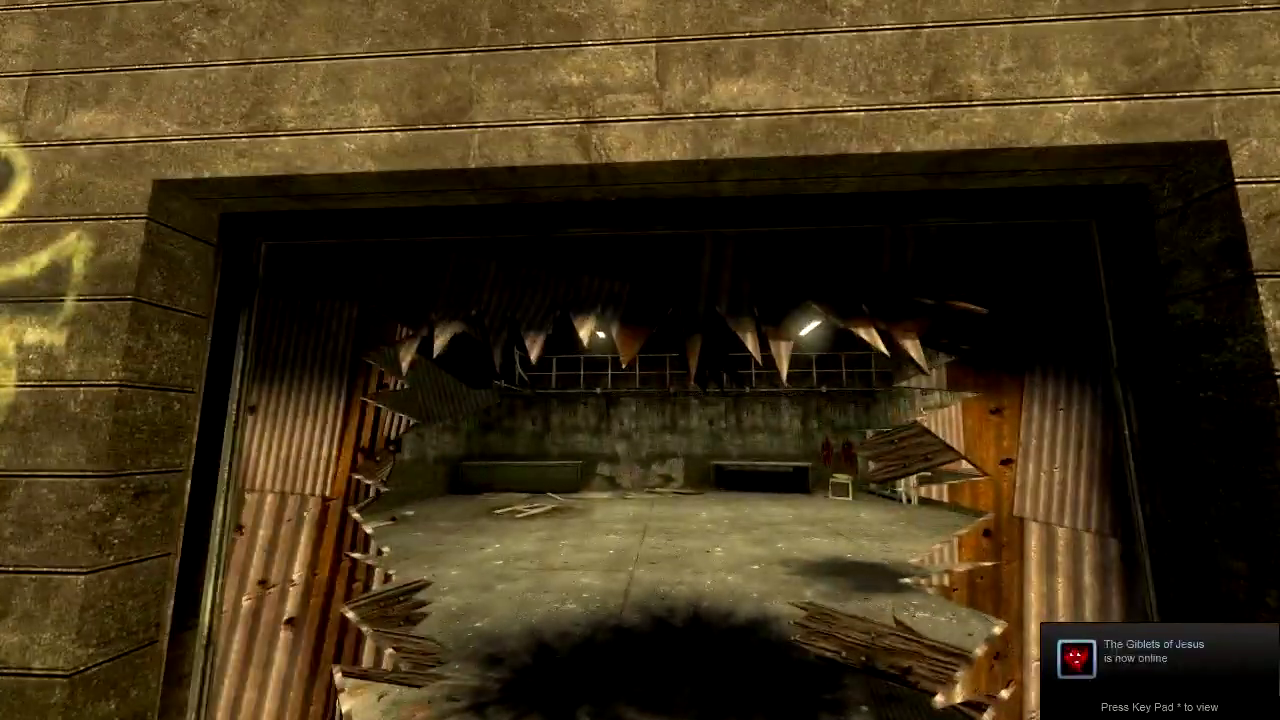
key(w)
key(s)
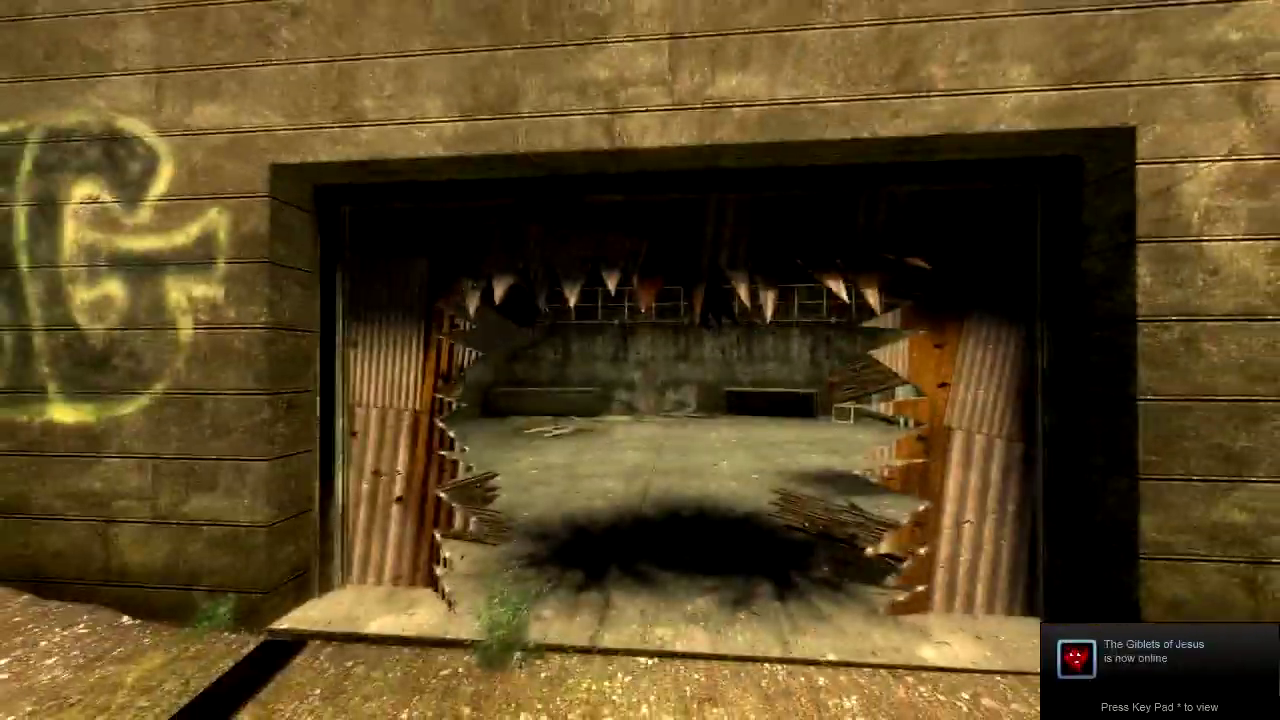
key(w)
key(w)
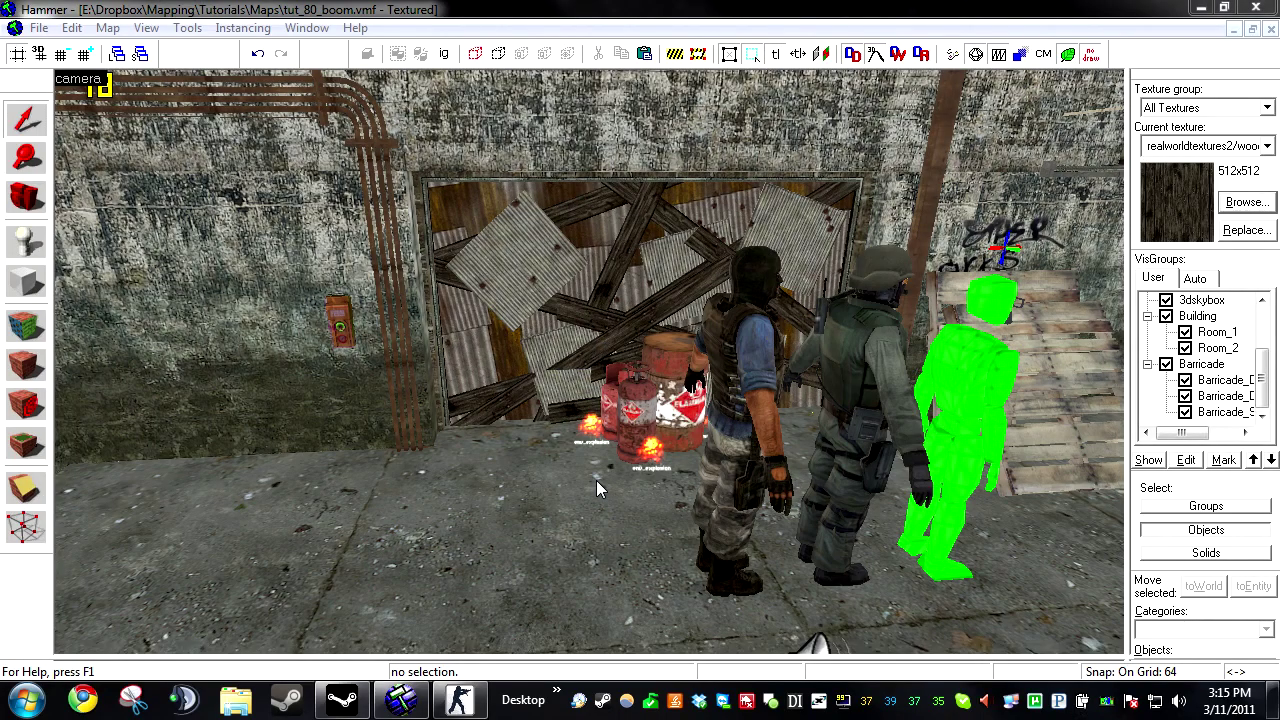
Step: Delete the three character models standing in front of the barricaded doorway
click(1078, 447)
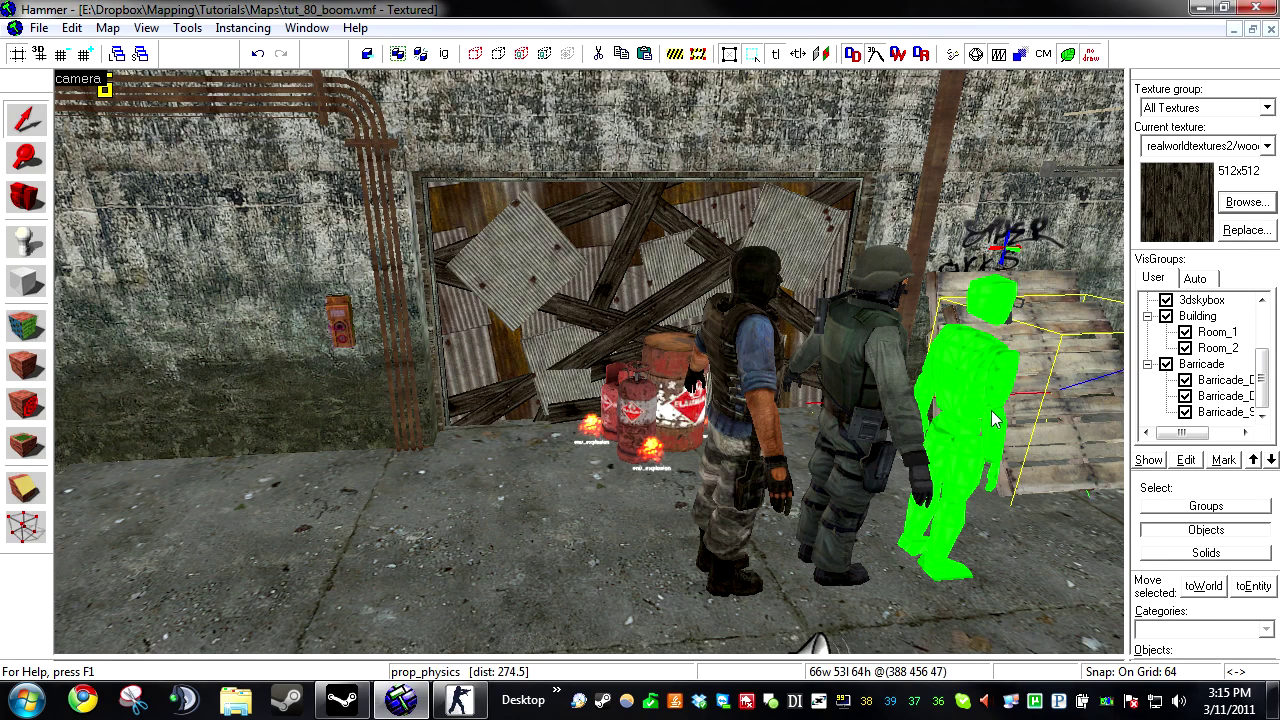
key(d)
click(626, 435)
key(Delete)
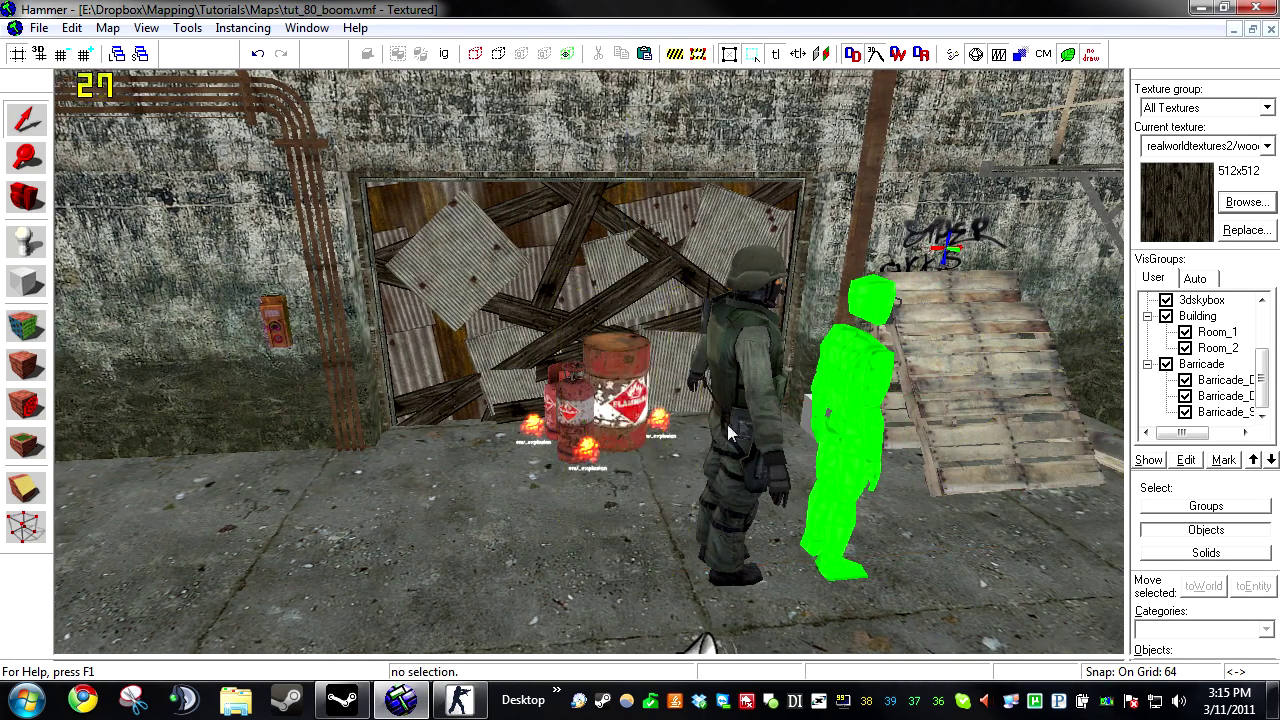
click(740, 420)
key(Delete)
click(851, 400)
key(Delete)
Step: Examine the flammable barrel, gas canisters and env_explosion entities placed in front of the barricade
key(z)
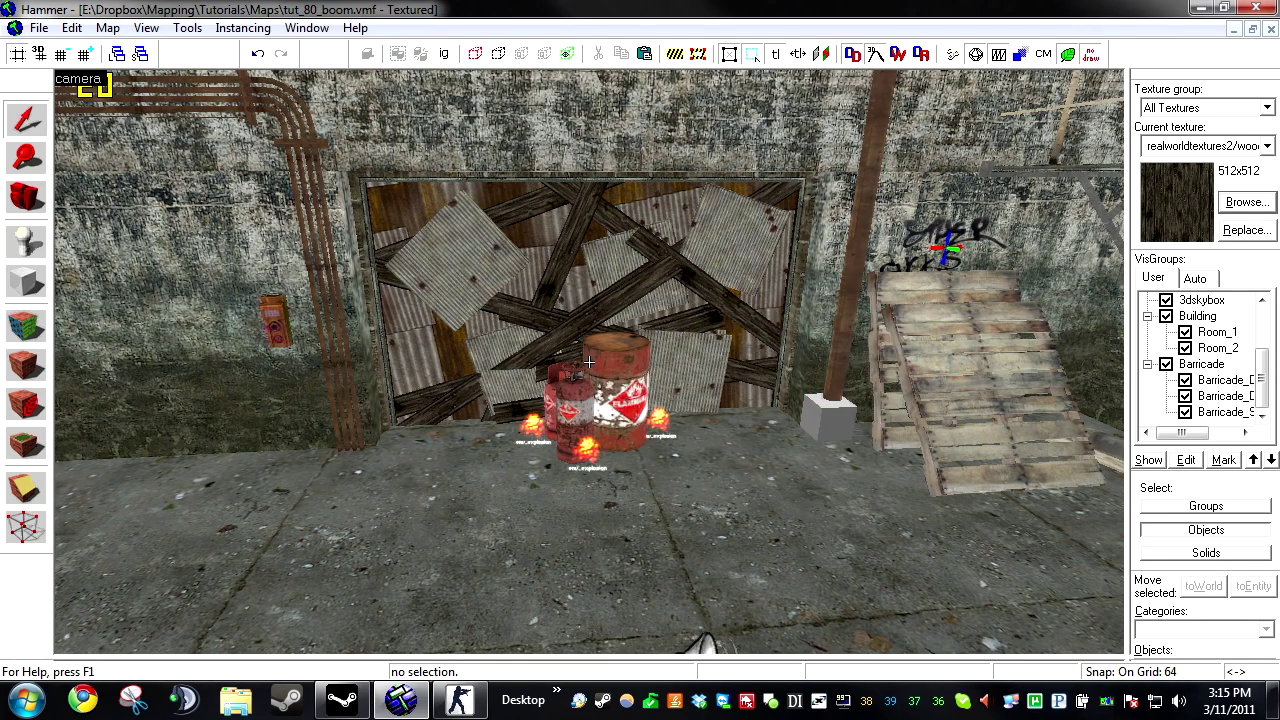
key(w)
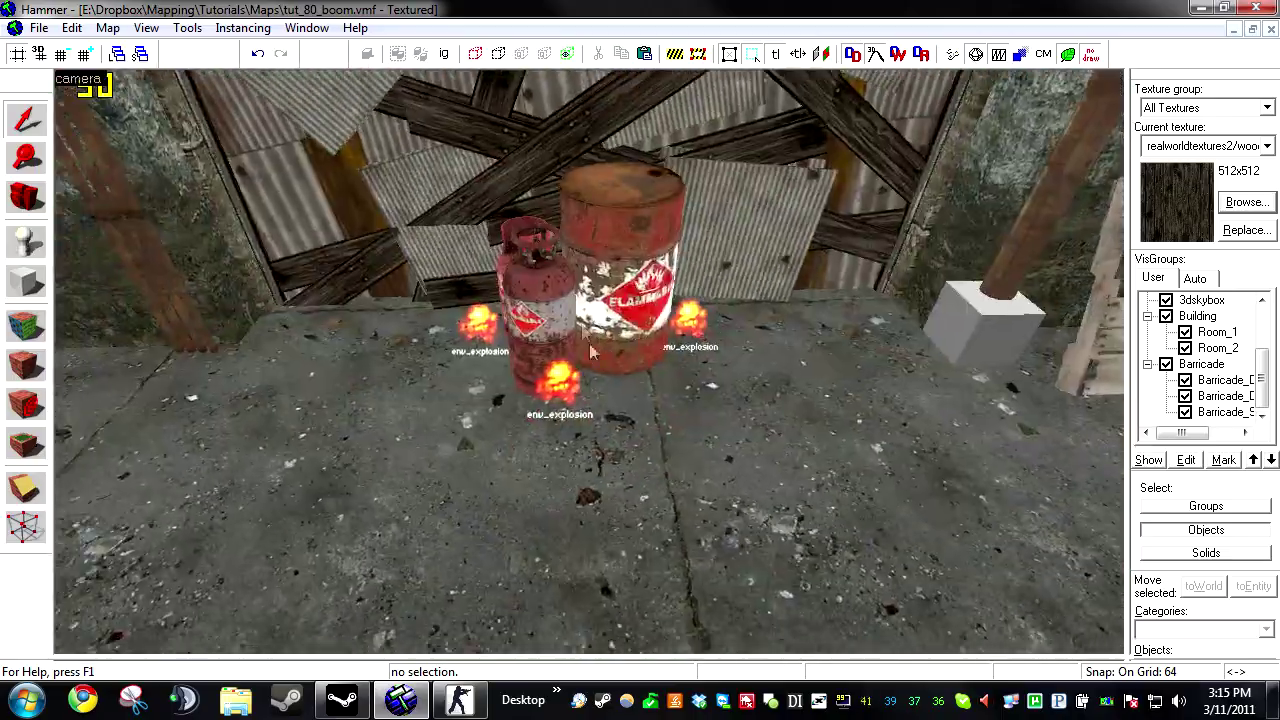
click(588, 362)
key(z)
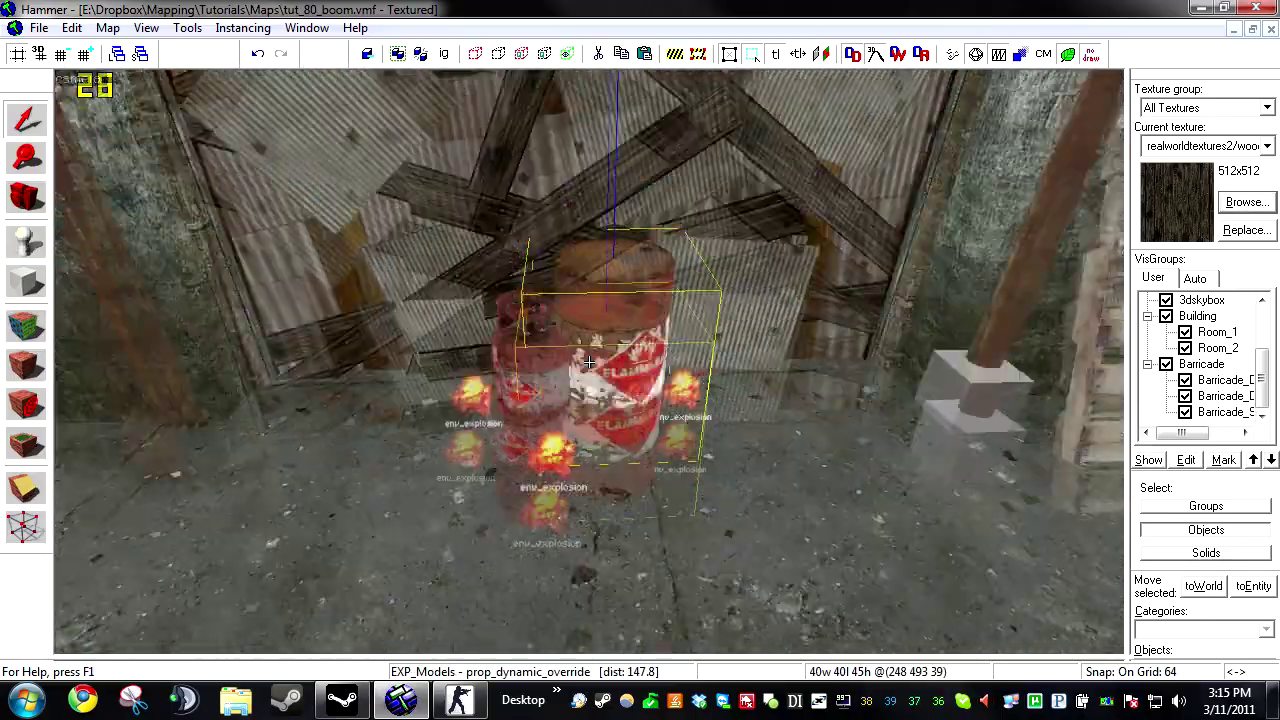
key(w)
key(z)
scroll(780, 490, down, 3)
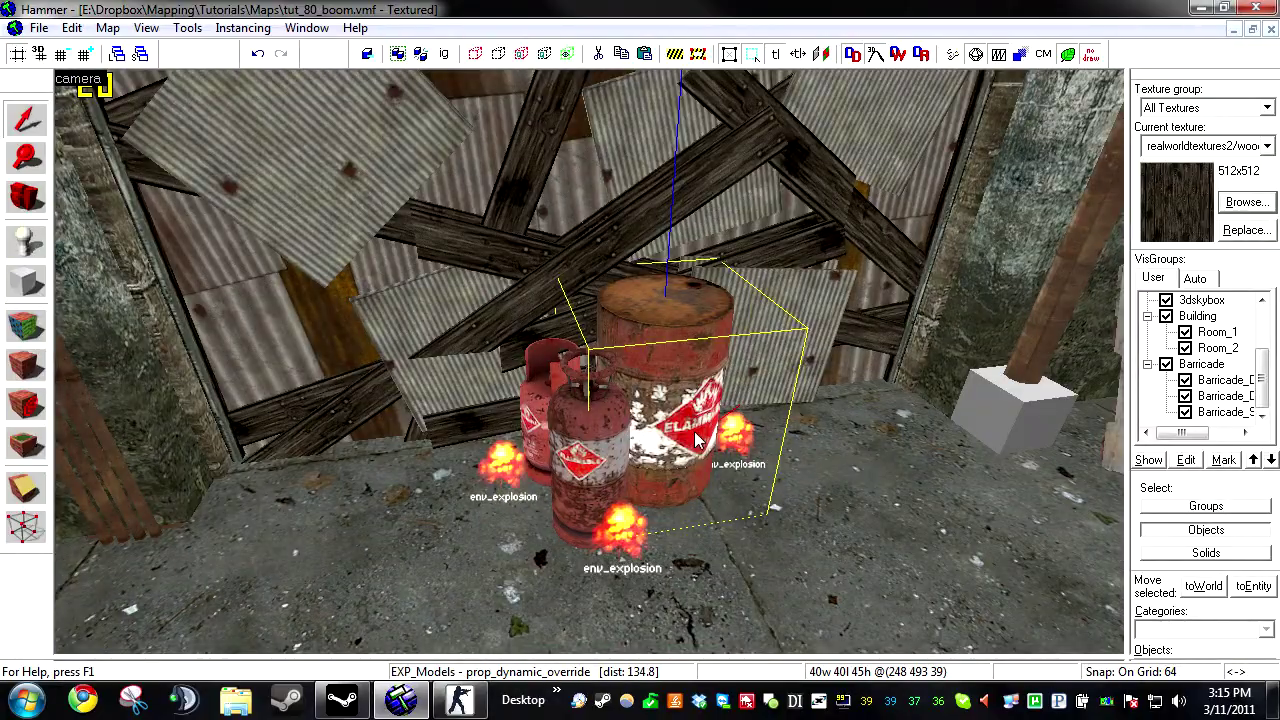
key(z)
key(s)
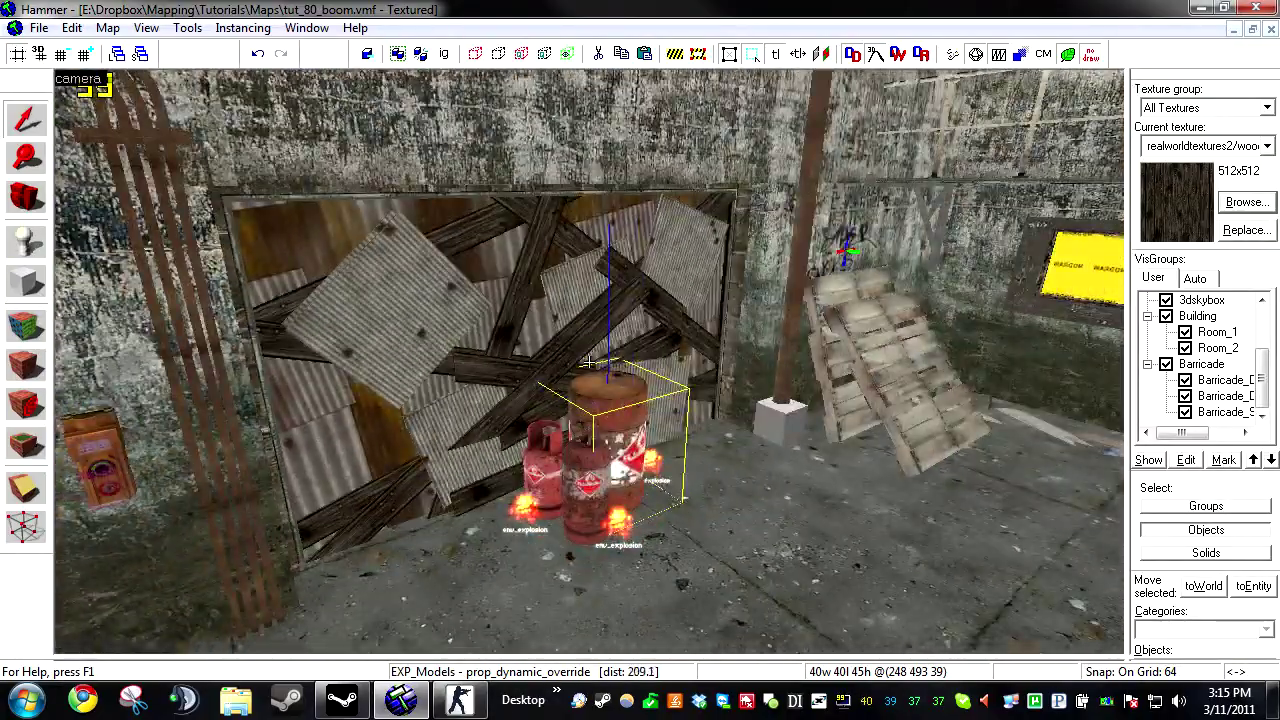
Step: Examine the barricade from the outside, including its loose sheets and planks and the jagged broken opening
key(w)
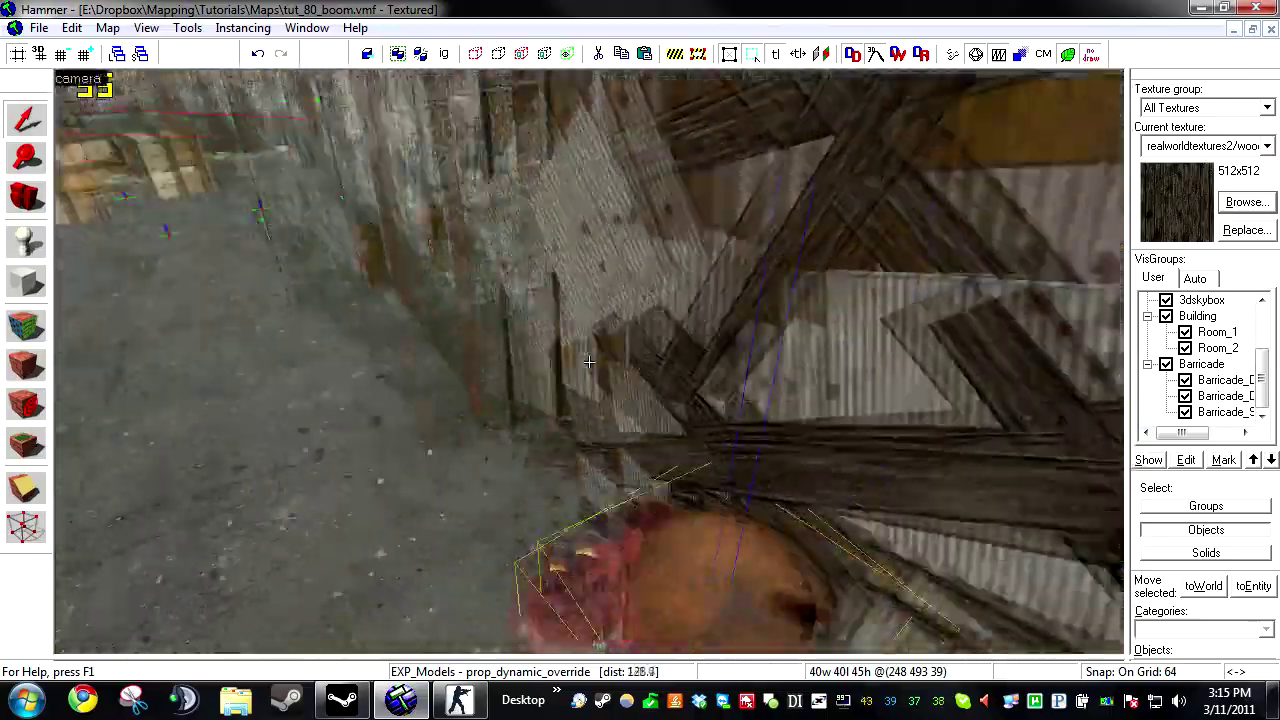
key(d)
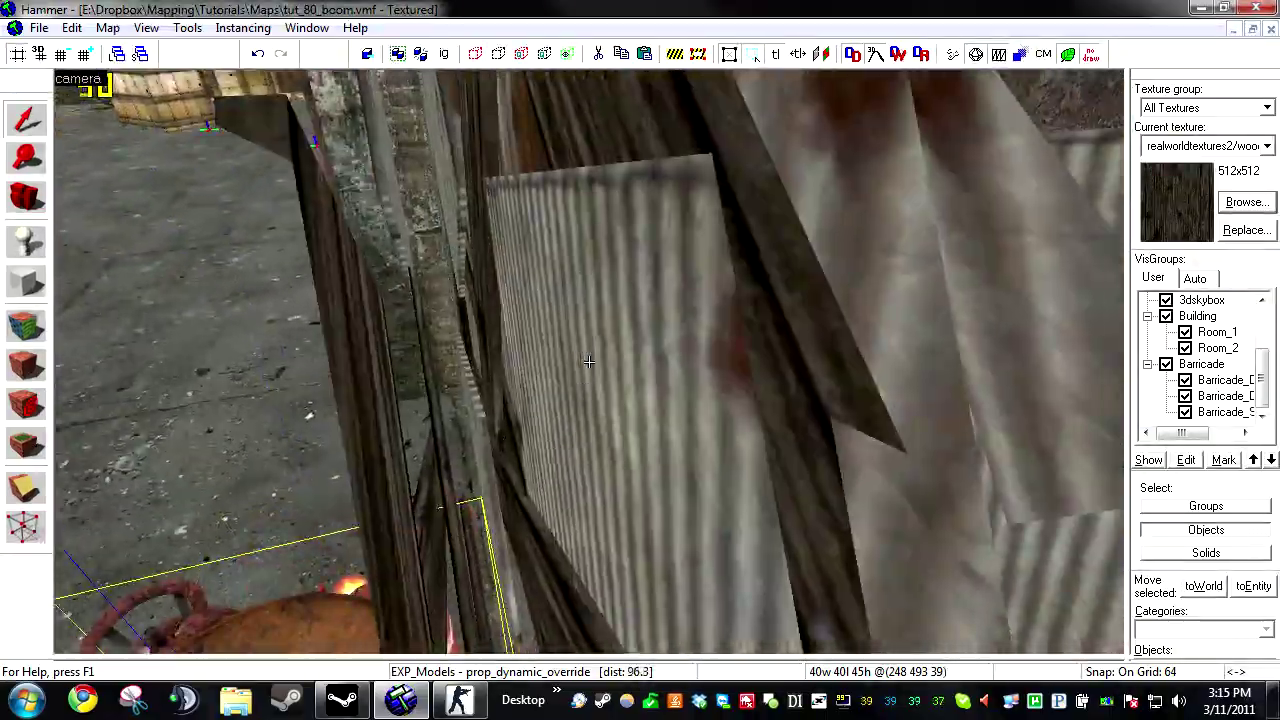
key(d)
key(d)
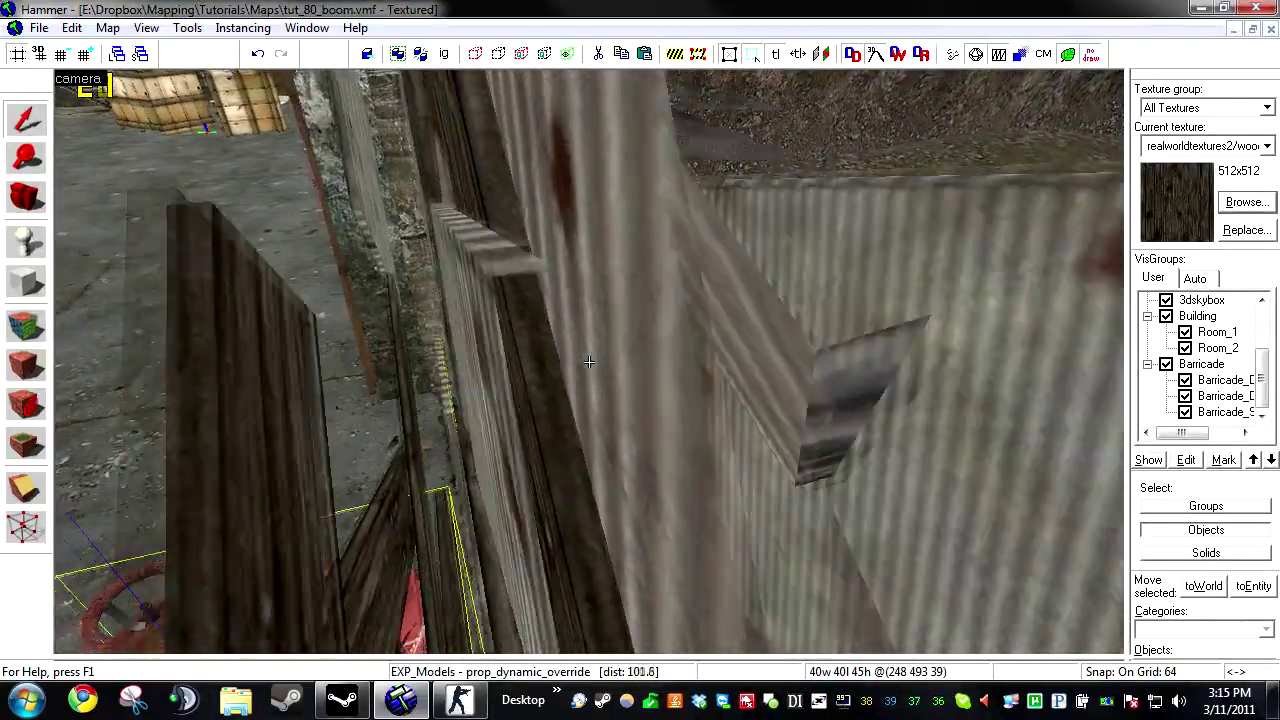
key(a)
key(d)
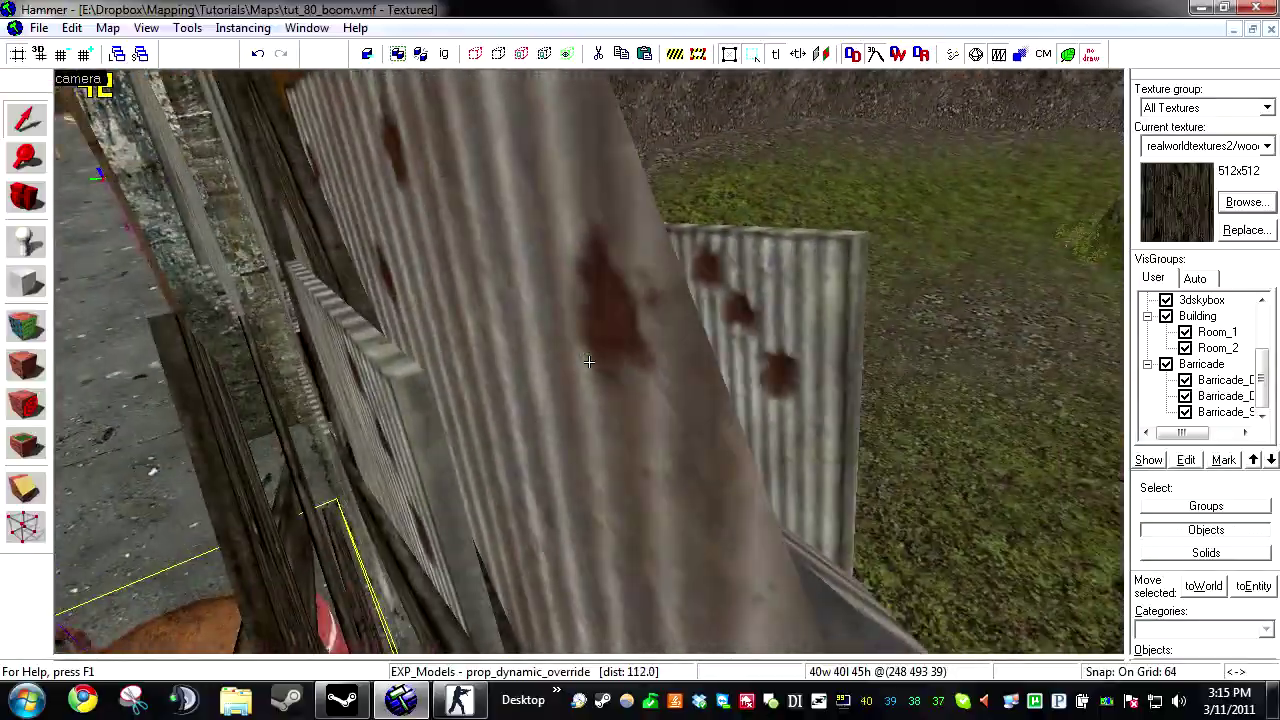
key(d)
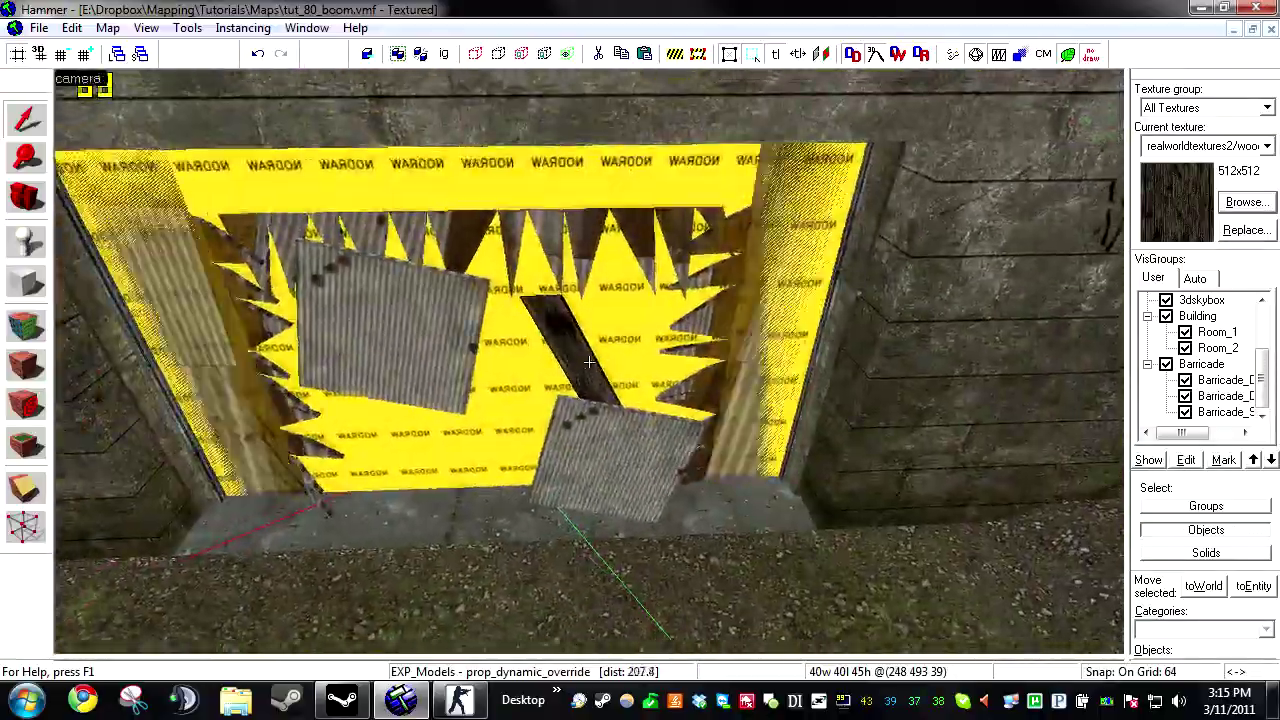
key(s)
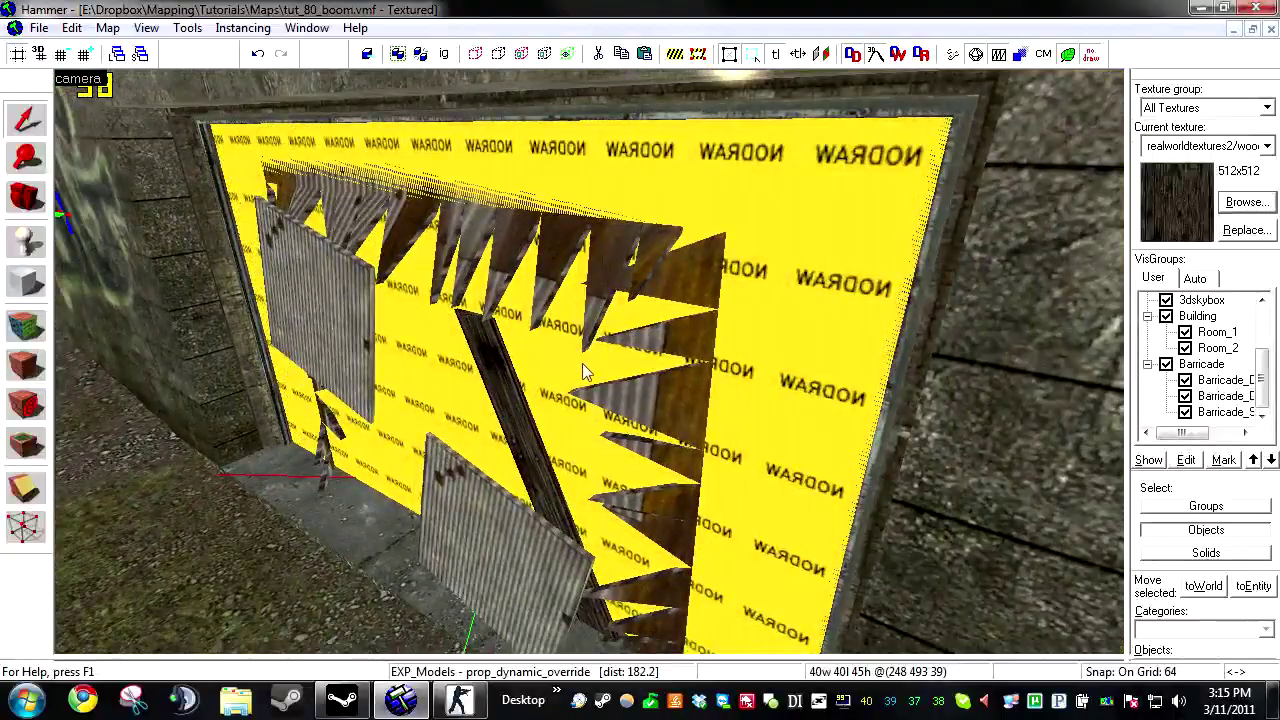
key(w)
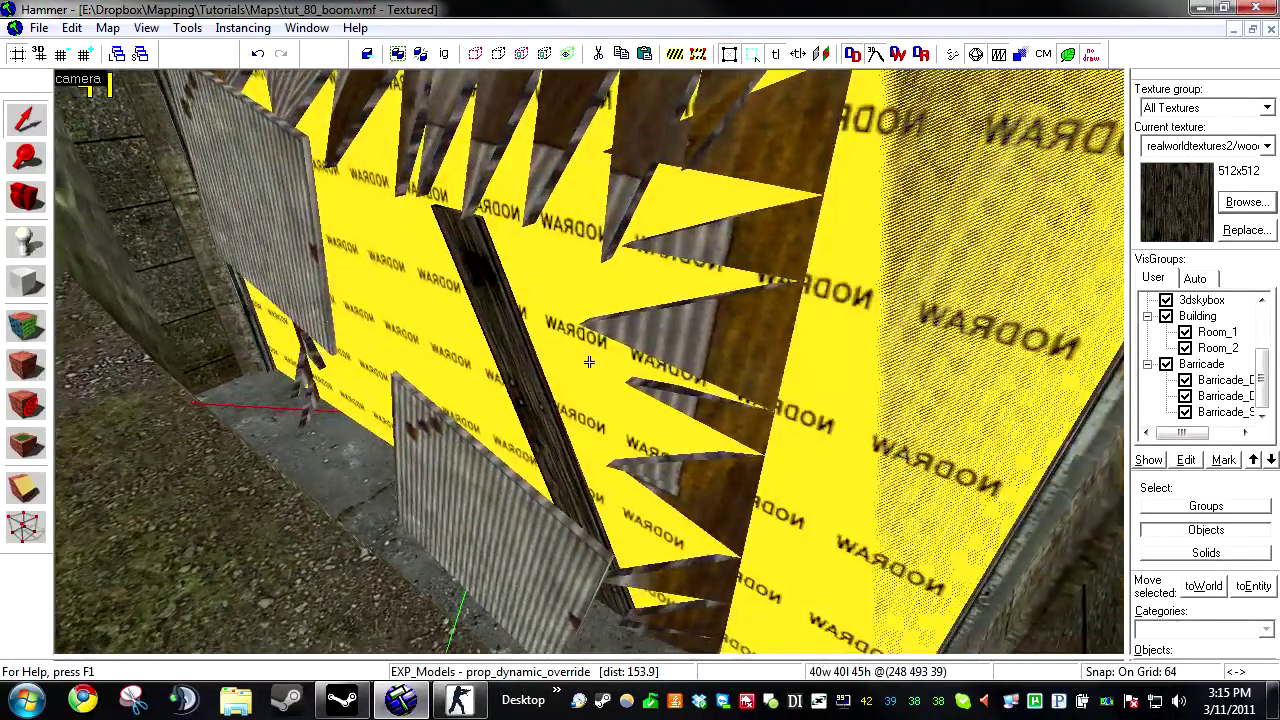
key(w)
key(s)
key(z)
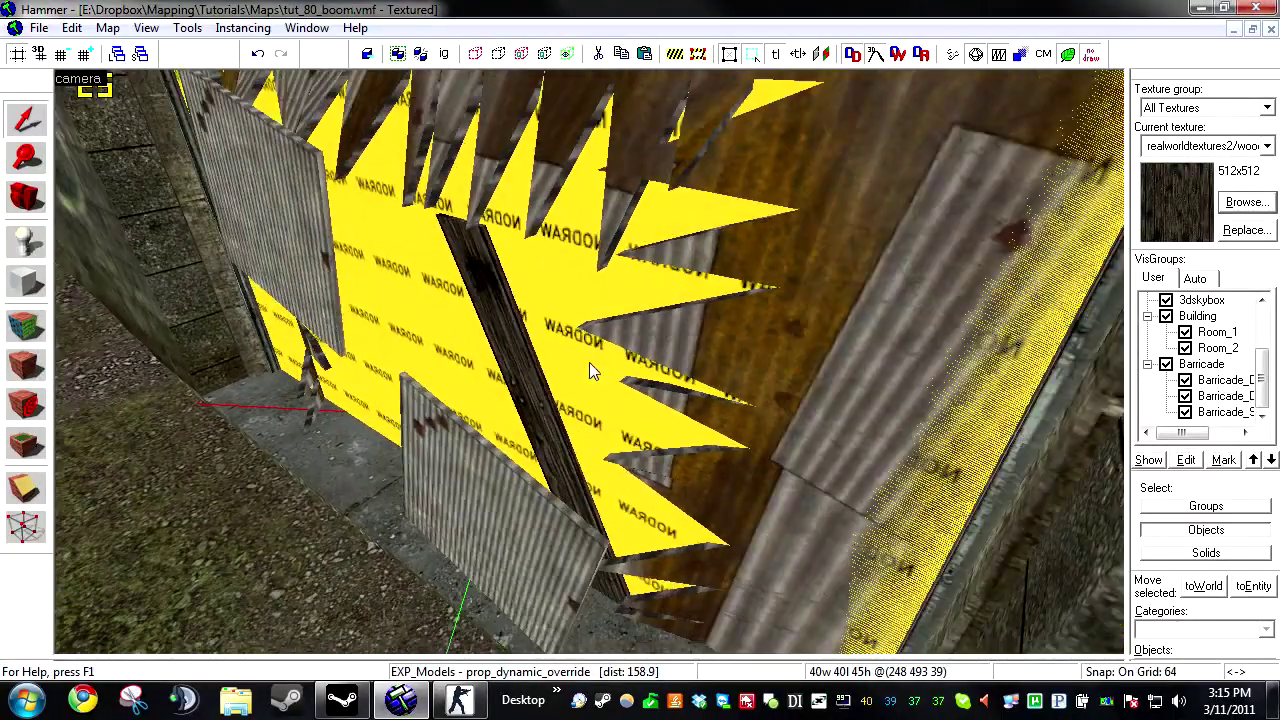
key(s)
key(a)
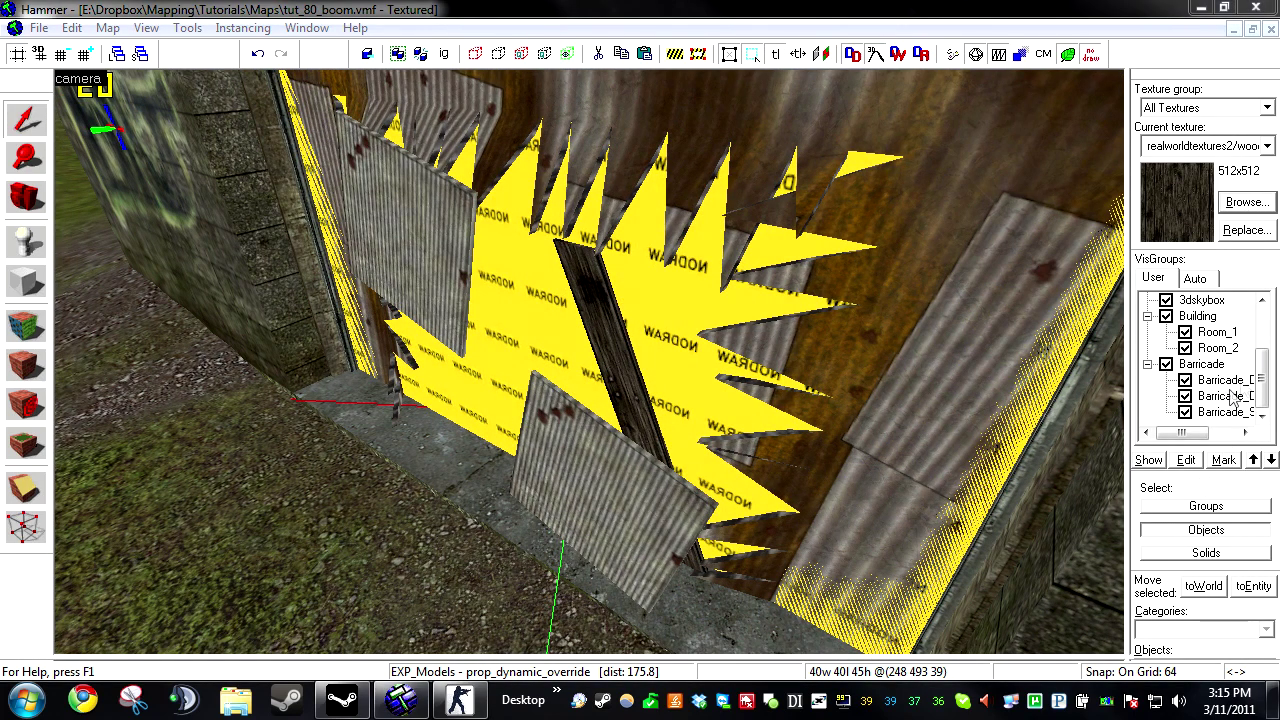
Step: Toggle the whole Barricade visgroup, its destroyed subgroup and its debris subgroup off and back on to compare their contents
click(1166, 364)
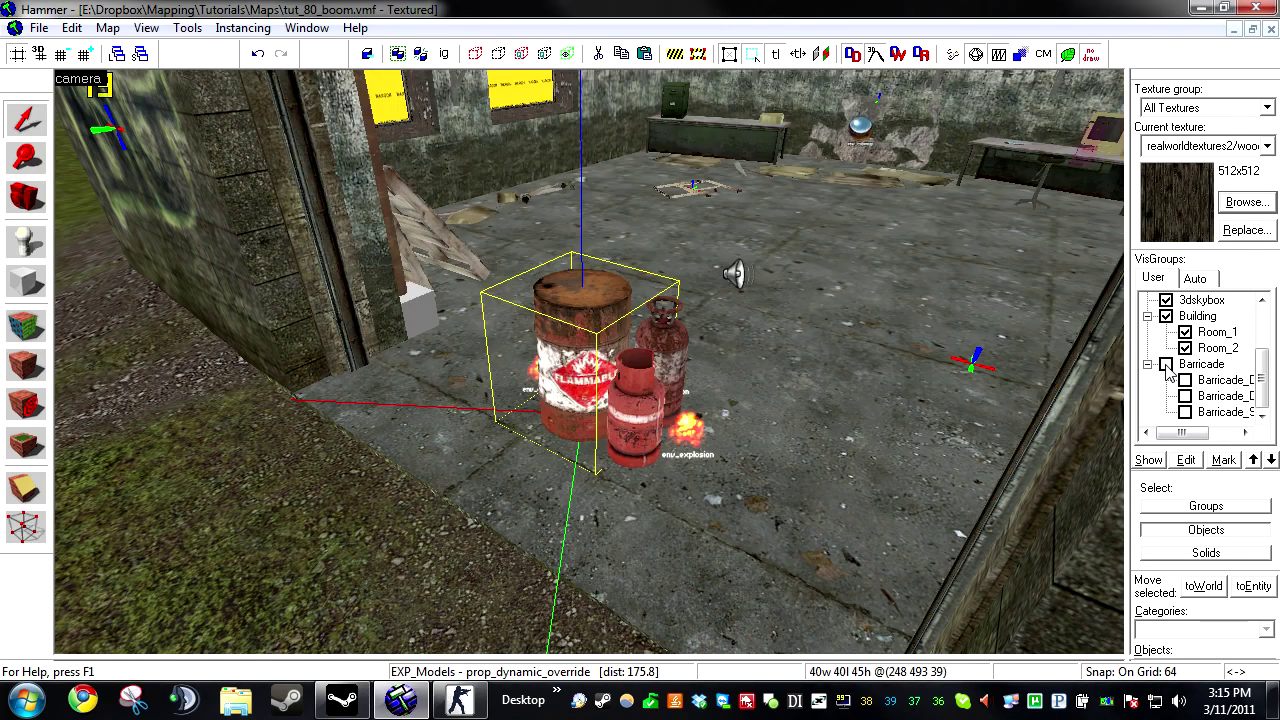
click(1166, 364)
click(1166, 364)
click(1166, 364)
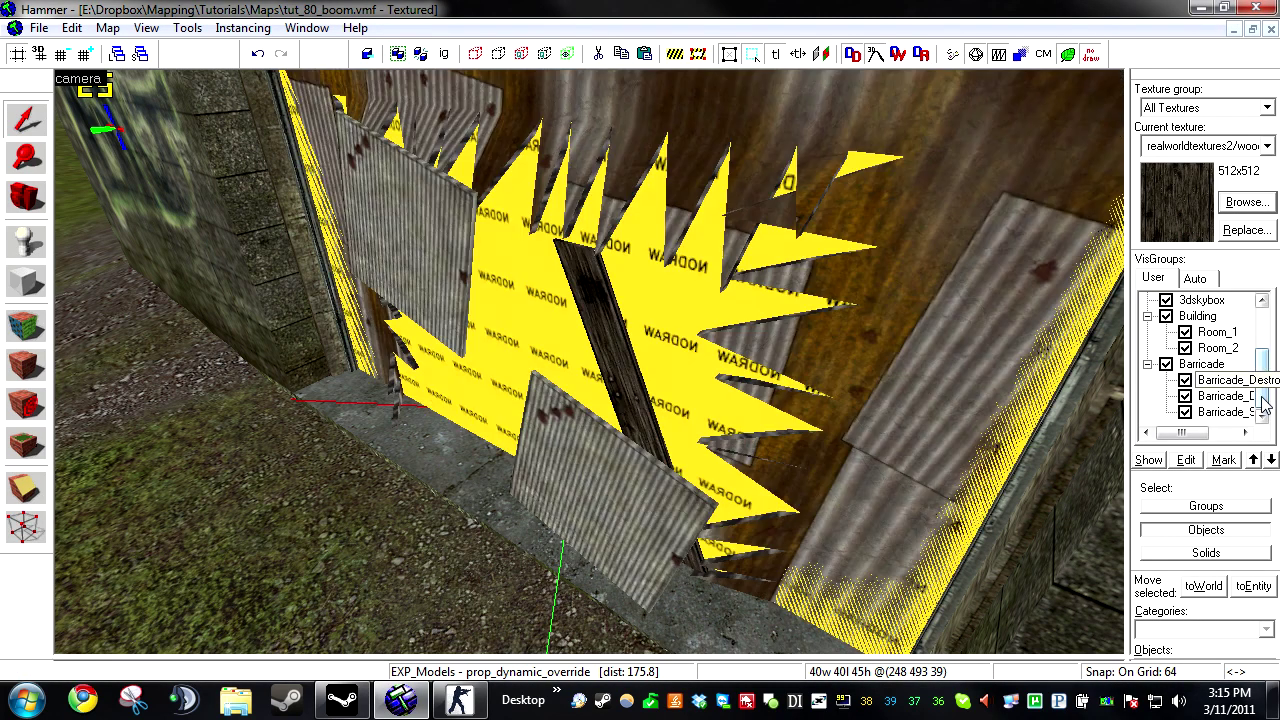
click(1185, 381)
click(1185, 381)
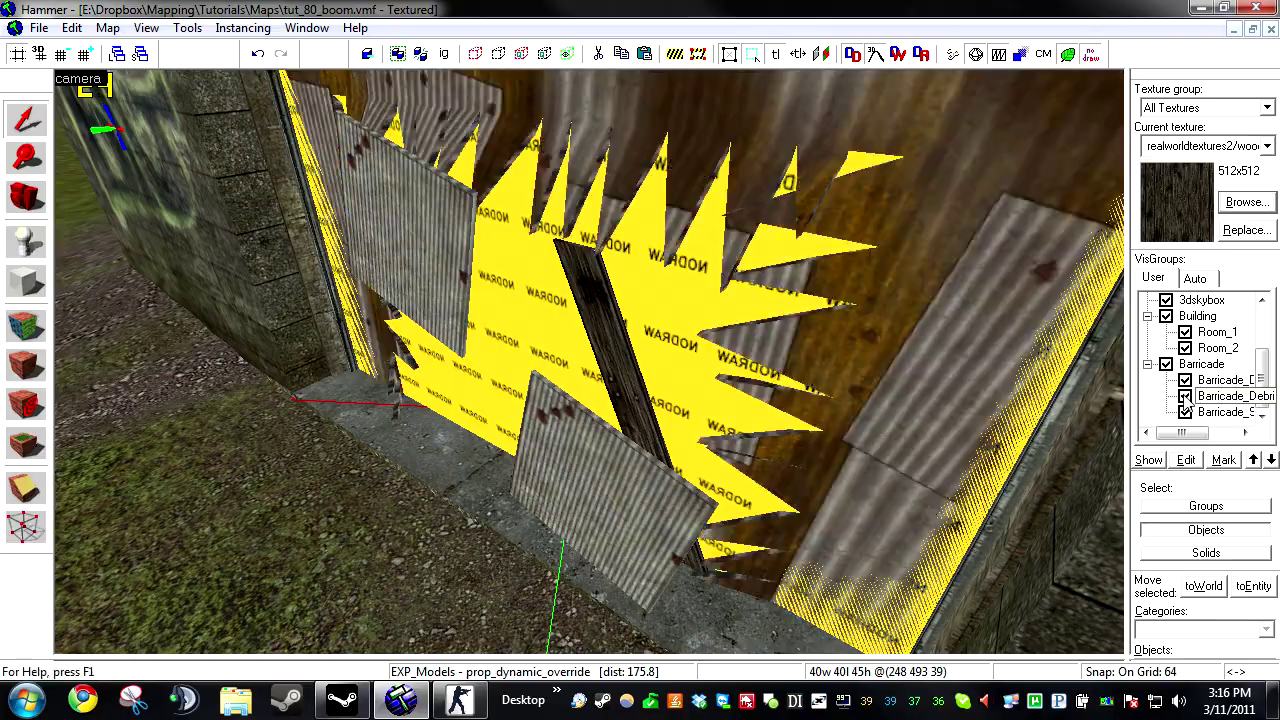
click(1185, 396)
click(1185, 396)
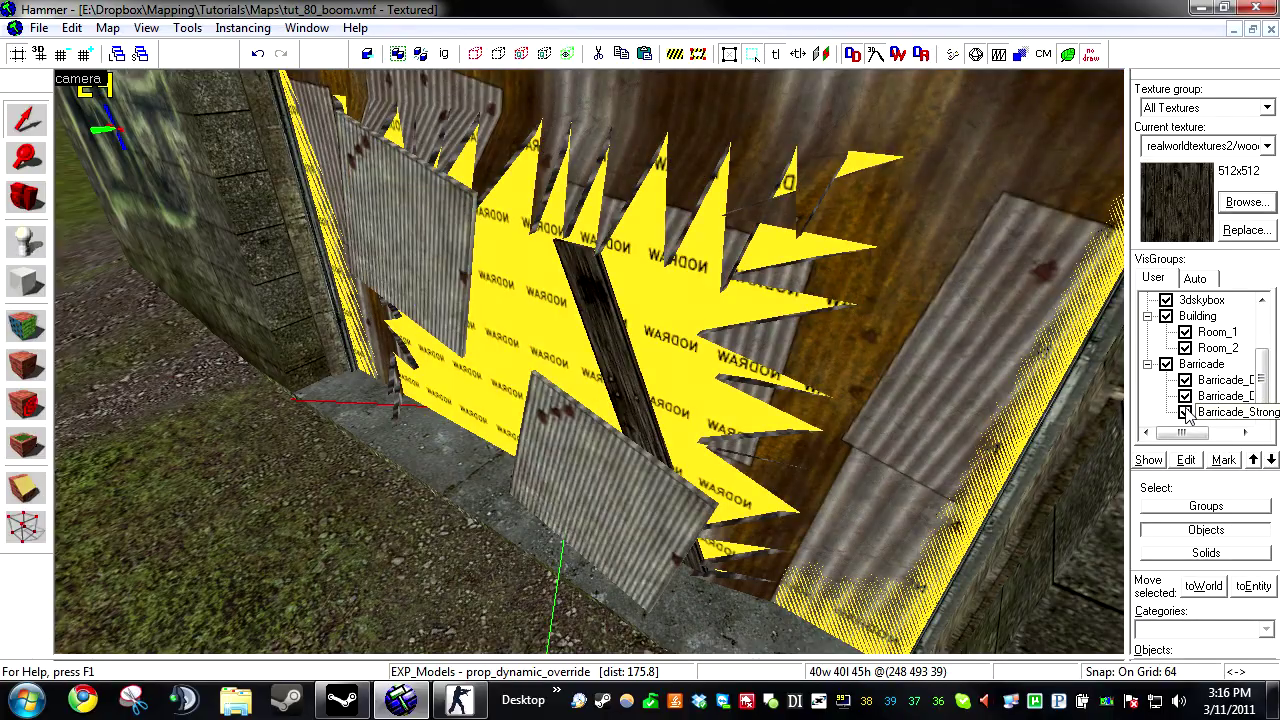
Step: Hide the strong barricade visgroup and view the doorway from inside the room
click(1185, 412)
key(z)
key(w)
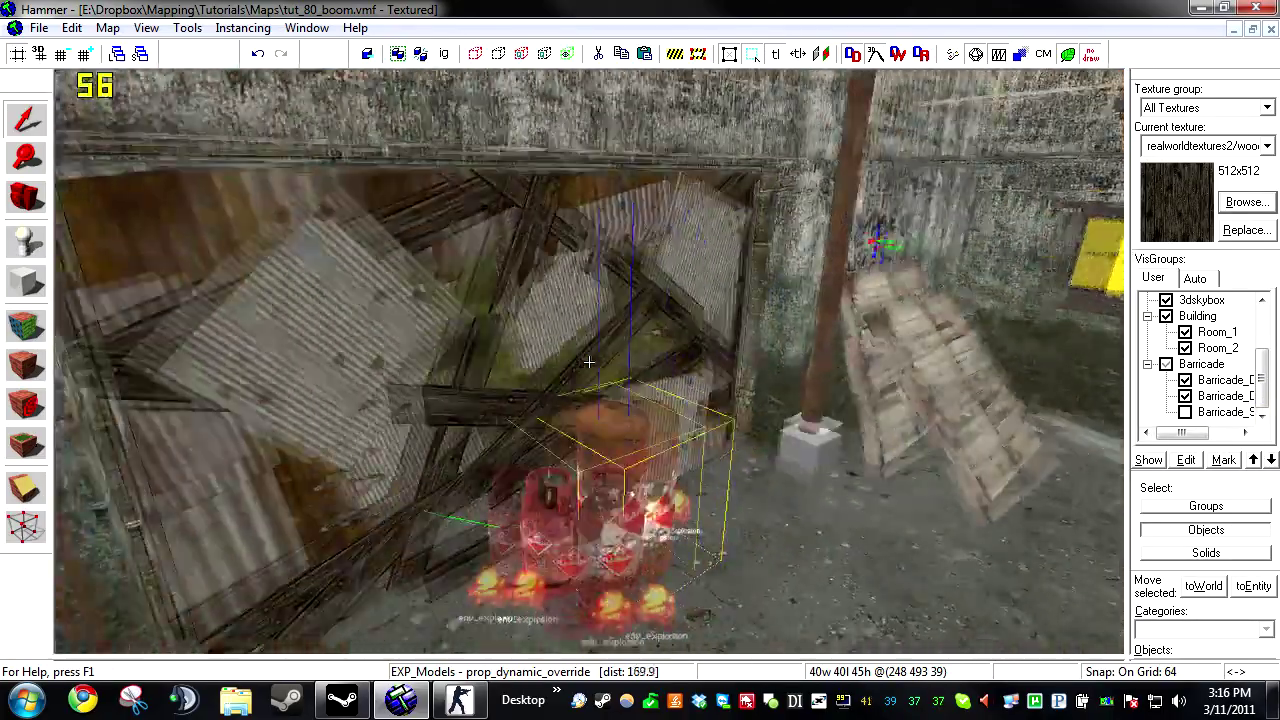
key(s)
key(z)
Step: Toggle the destroyed and debris barricade visgroups to compare their pieces, leaving both hidden
click(1185, 380)
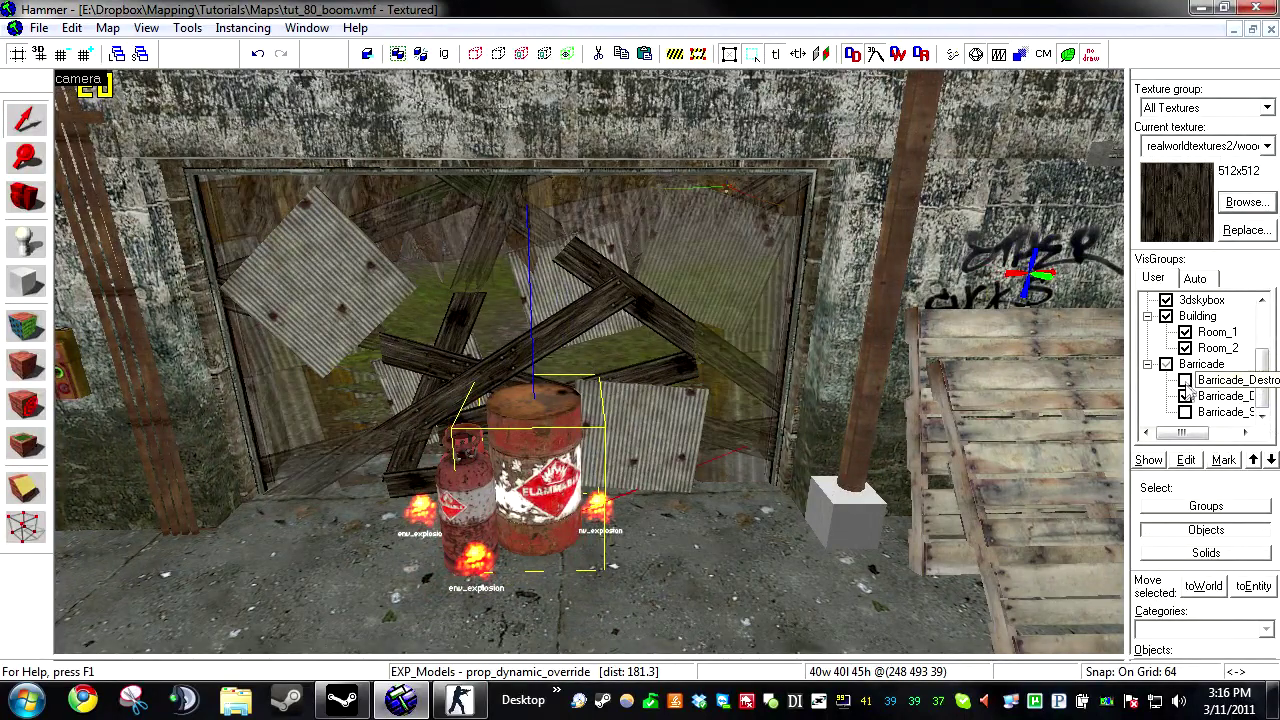
click(1185, 396)
click(1185, 380)
click(1185, 396)
click(1185, 380)
click(1185, 396)
click(1185, 380)
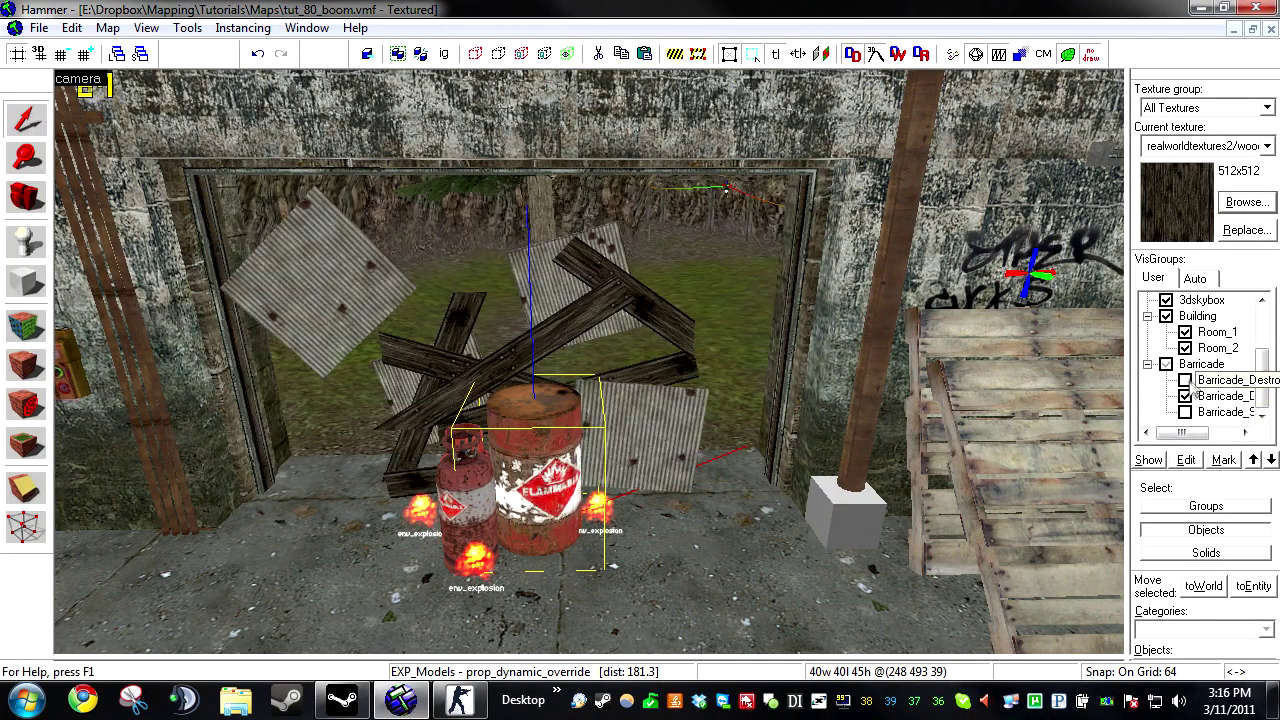
click(1185, 396)
click(1185, 380)
click(1185, 396)
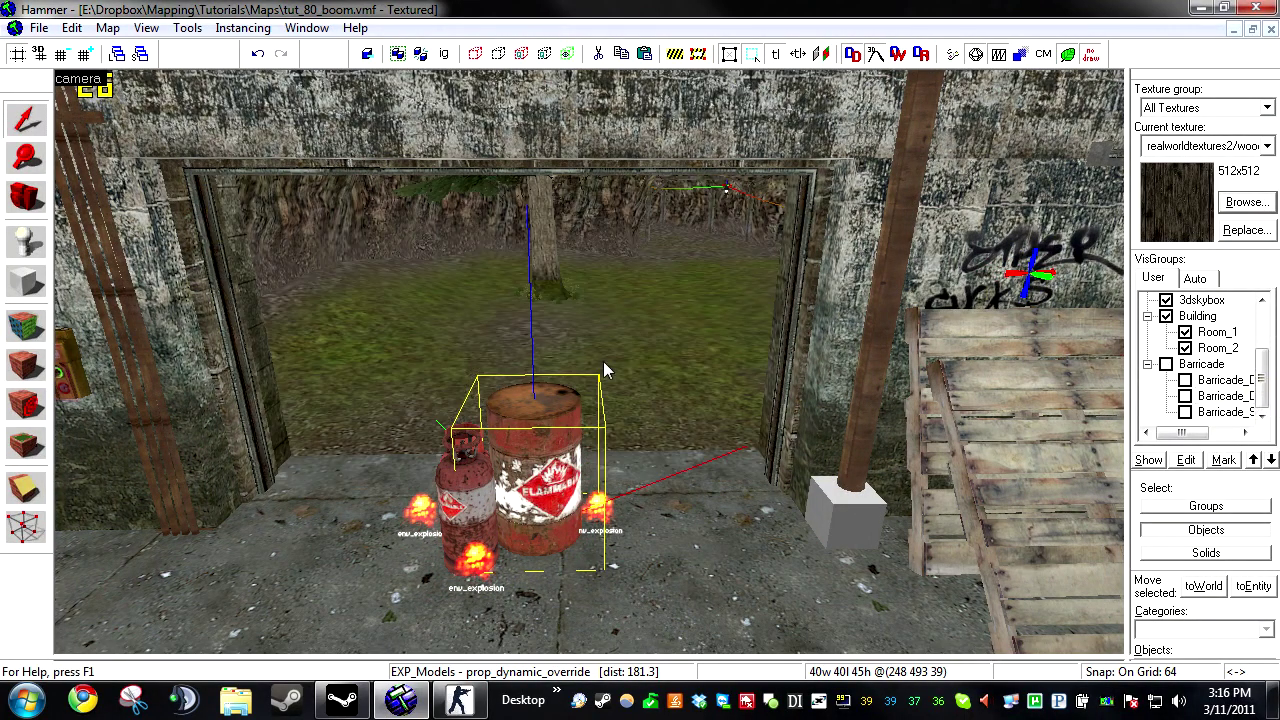
Step: Show only the strong barricade visgroup in the doorway and face it squarely
key(Up)
click(981, 514)
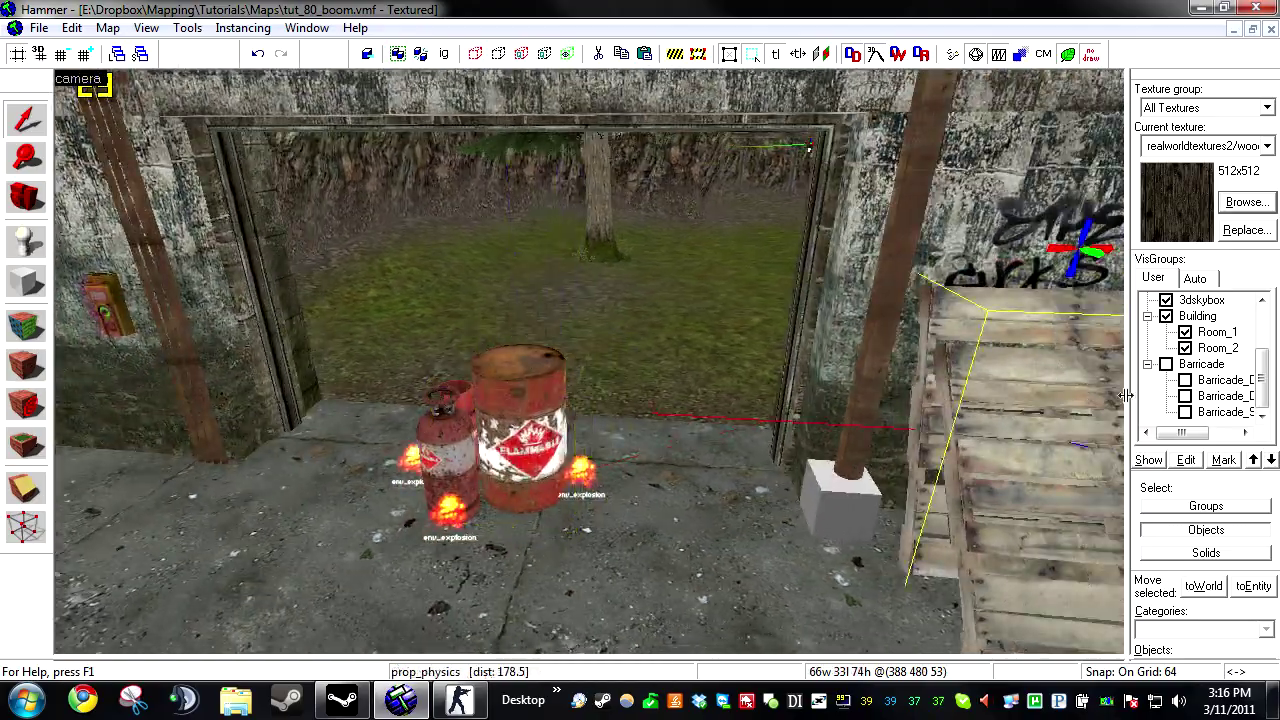
click(1185, 412)
key(Up)
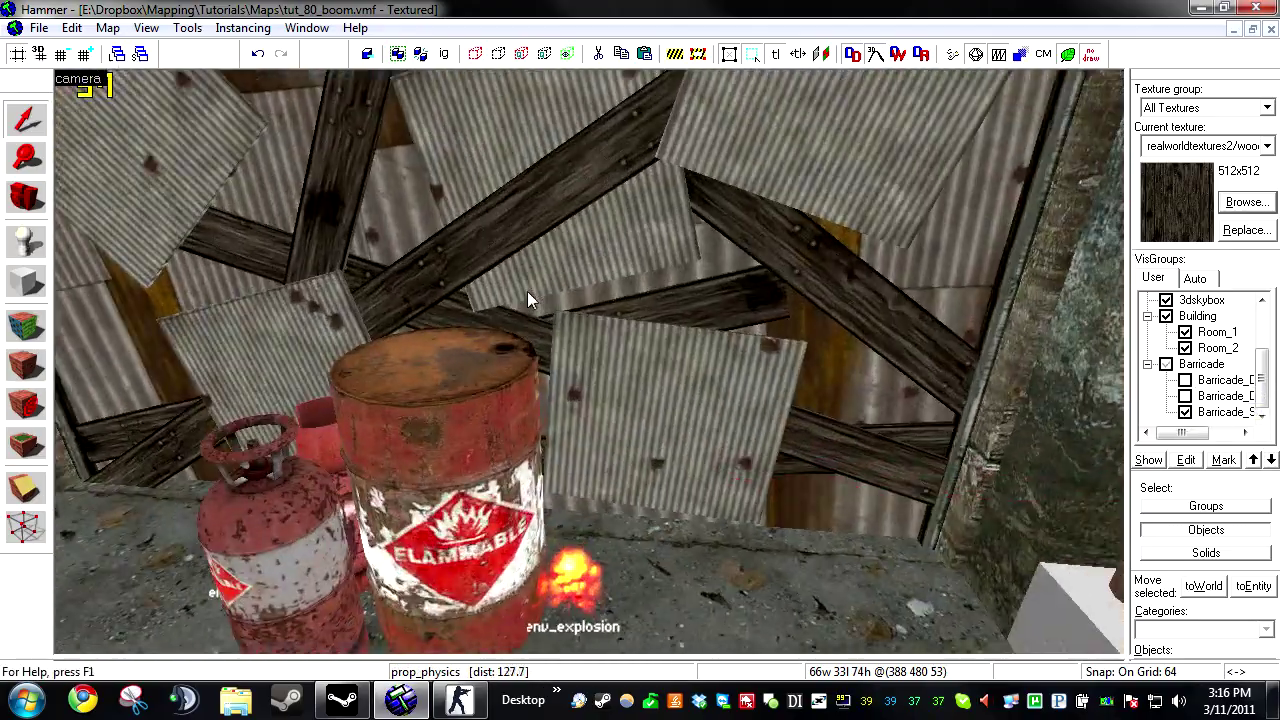
key(s)
key(z)
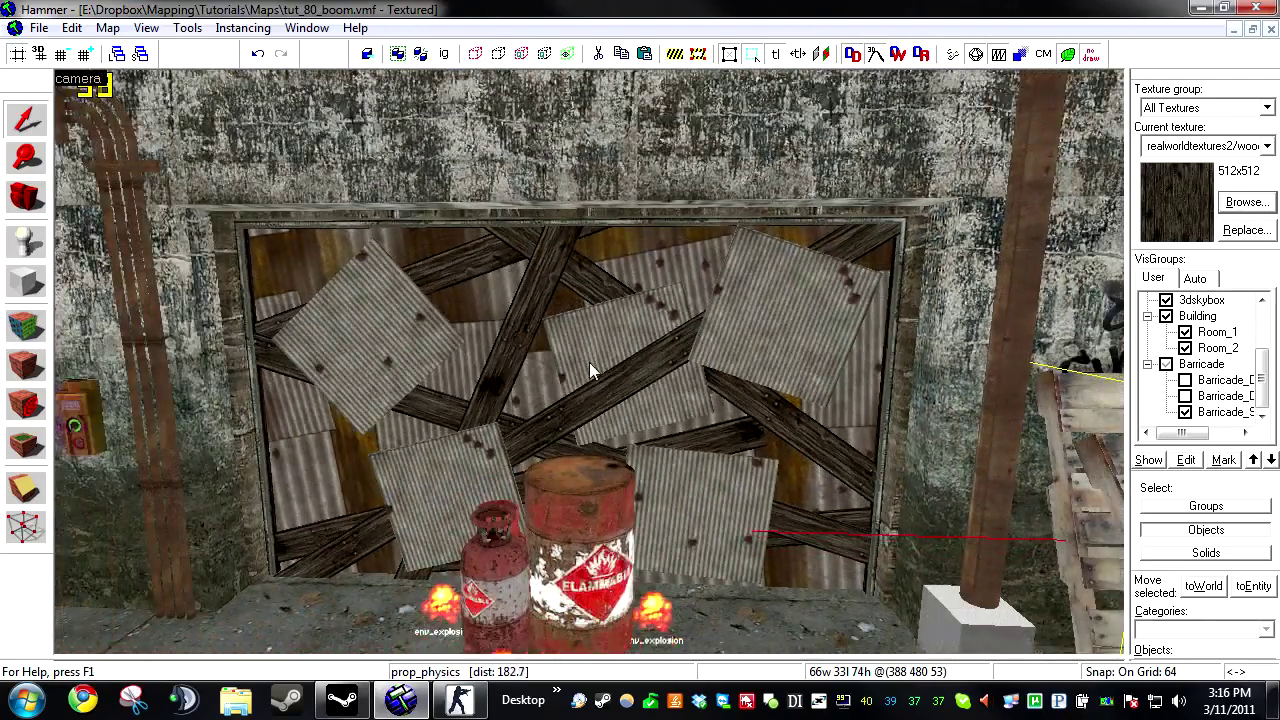
Step: Review the class info and flags of the Barricade_Break func_breakable, including Only Break on Trigger, and close its properties
click(589, 362)
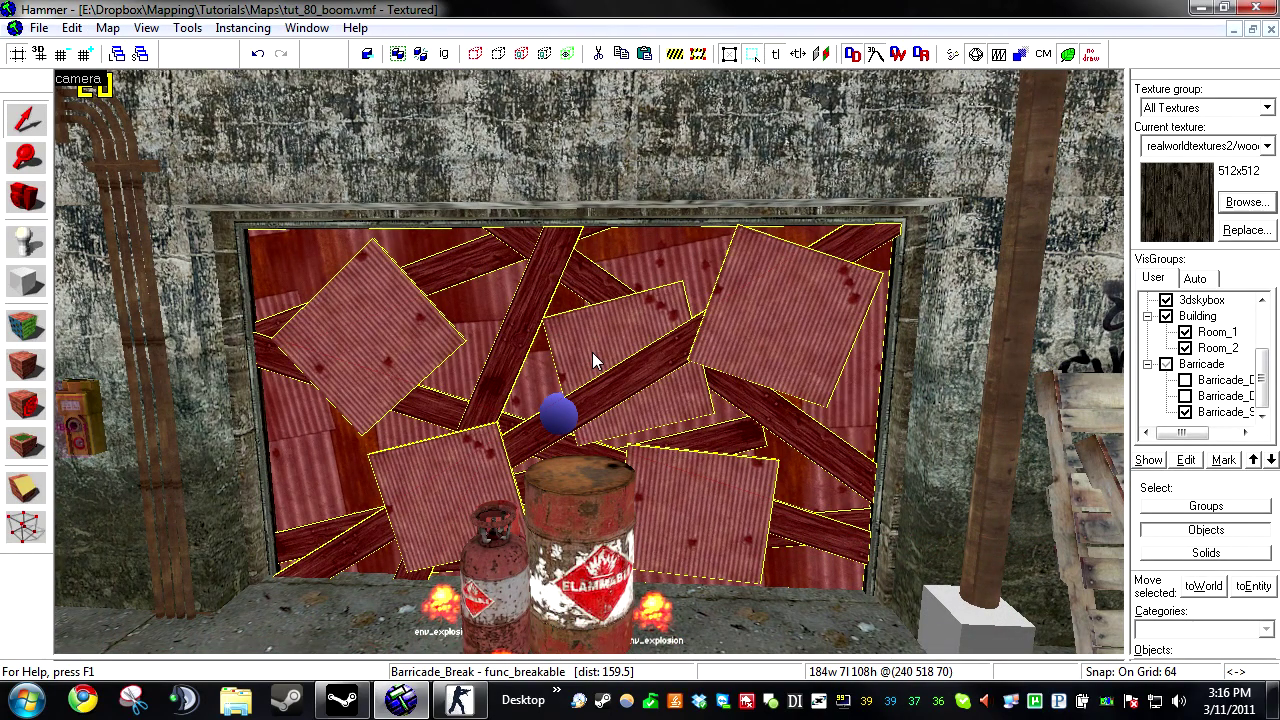
key(alt+Return)
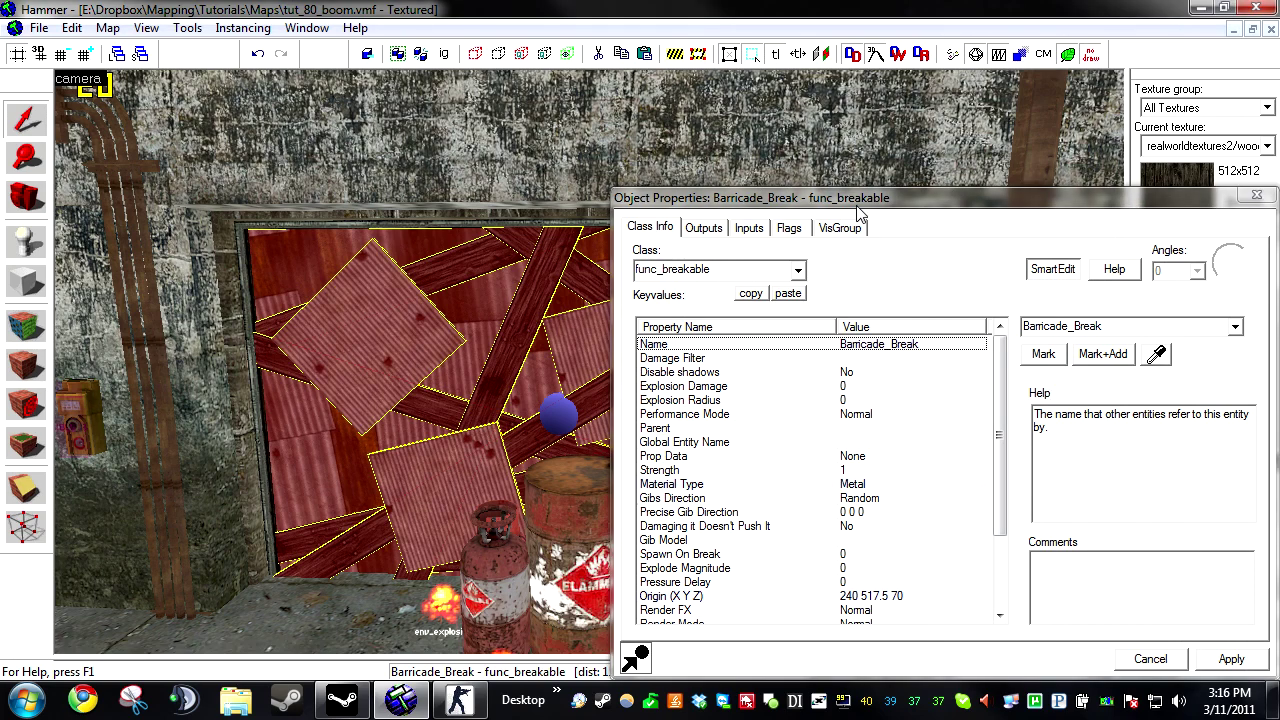
drag(858, 207, 711, 150)
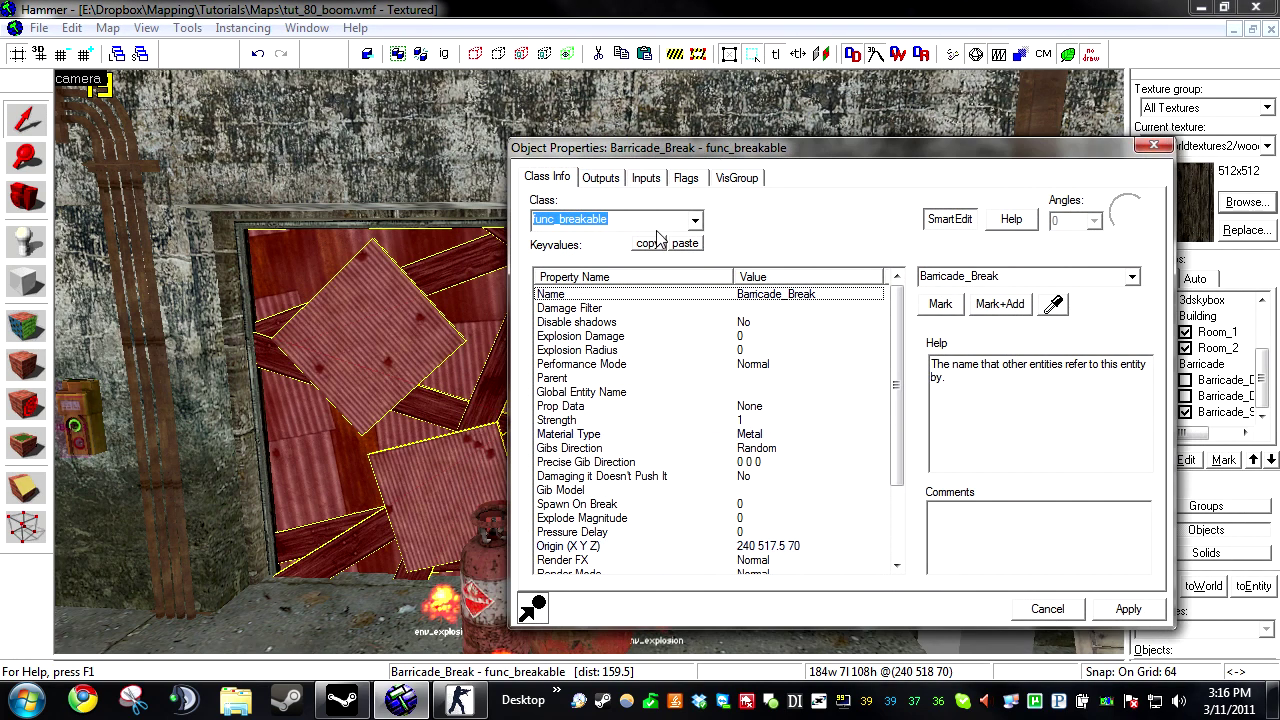
click(688, 179)
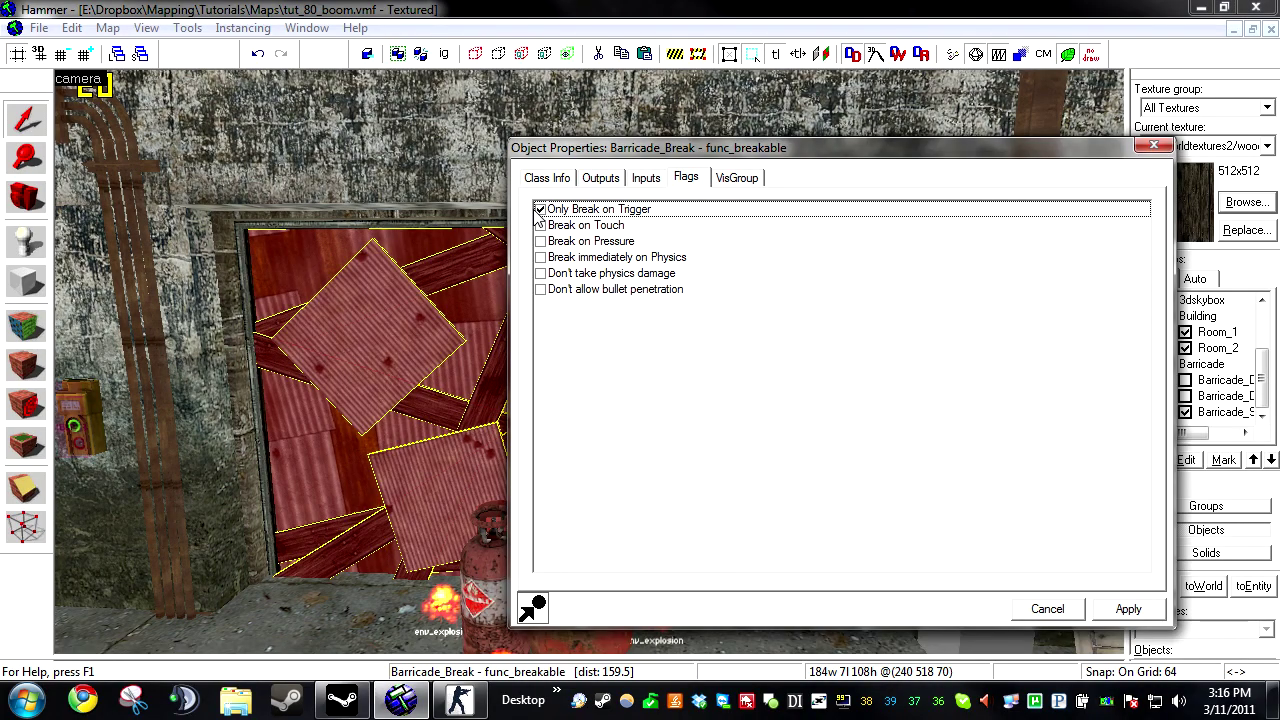
click(1152, 609)
click(1049, 609)
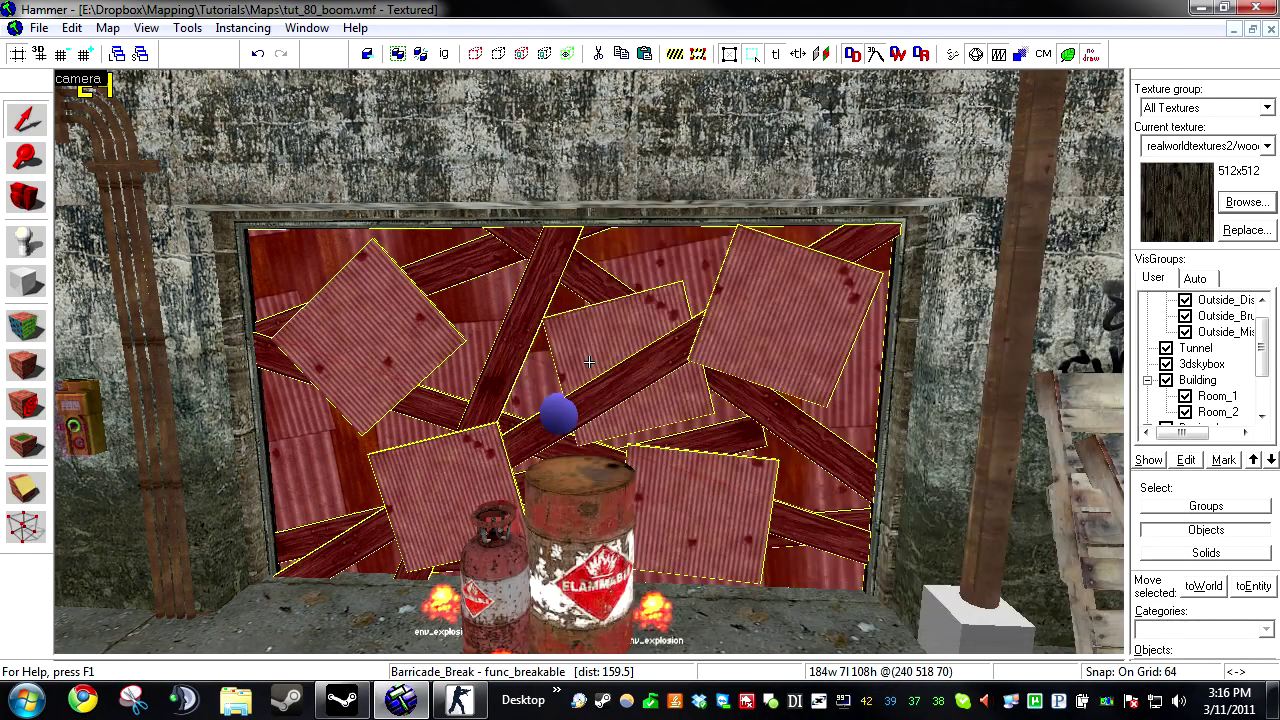
Step: Inspect the strong barricade's nodraw back face from outside the doorway, and return to face its front from inside the room
key(d)
key(z)
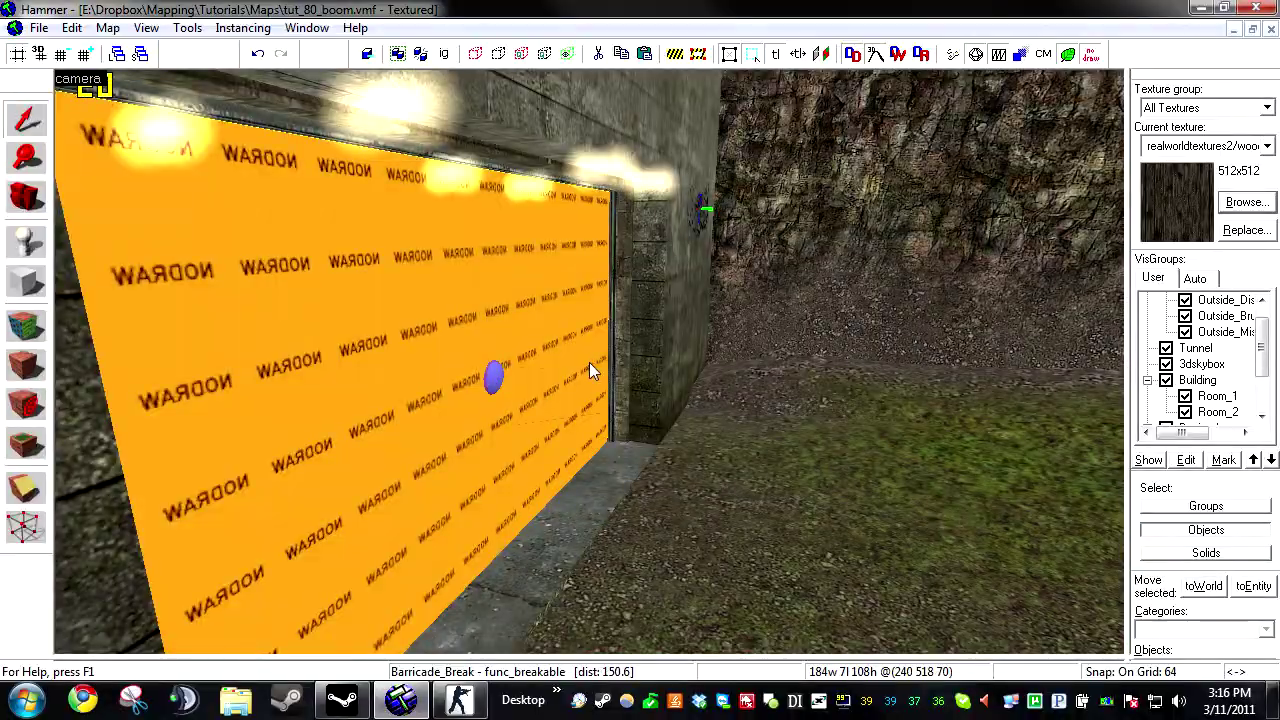
key(z)
key(a)
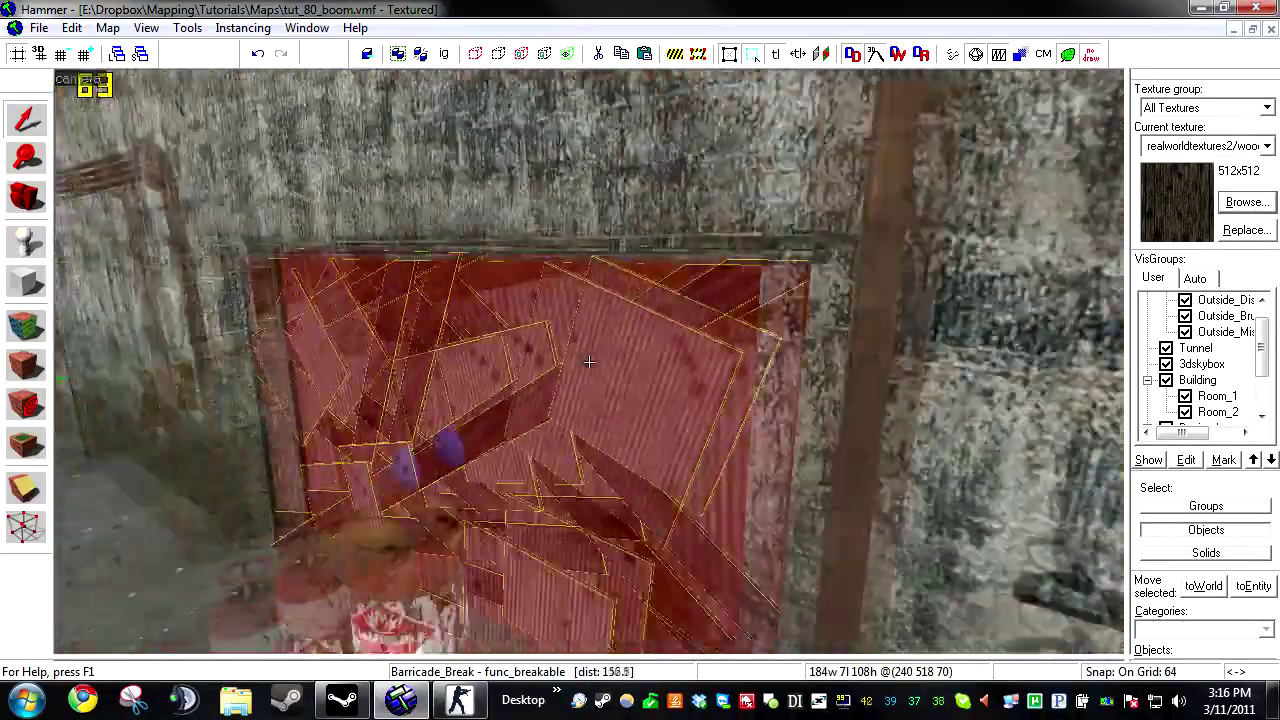
key(s)
key(z)
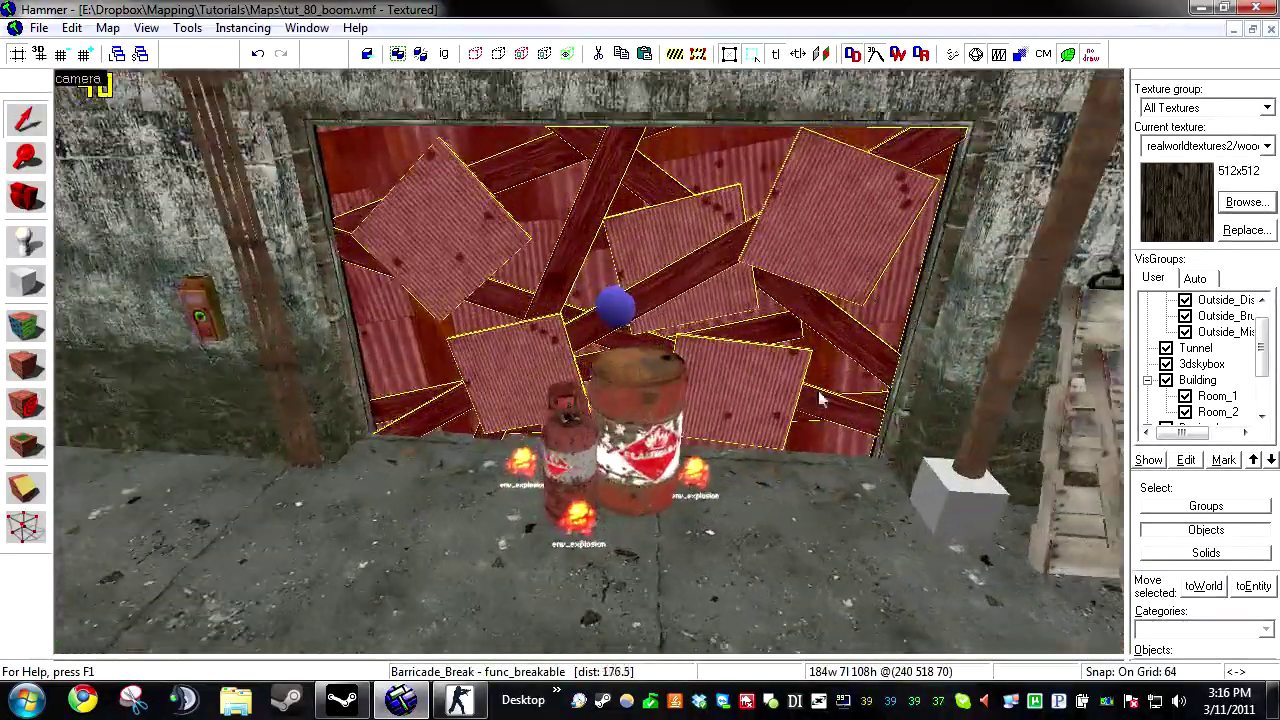
Step: Show all four viewports and place a copy of the Barricade_Break func_breakable inside the room, at about (-6, 378, 70)
key(shift+z)
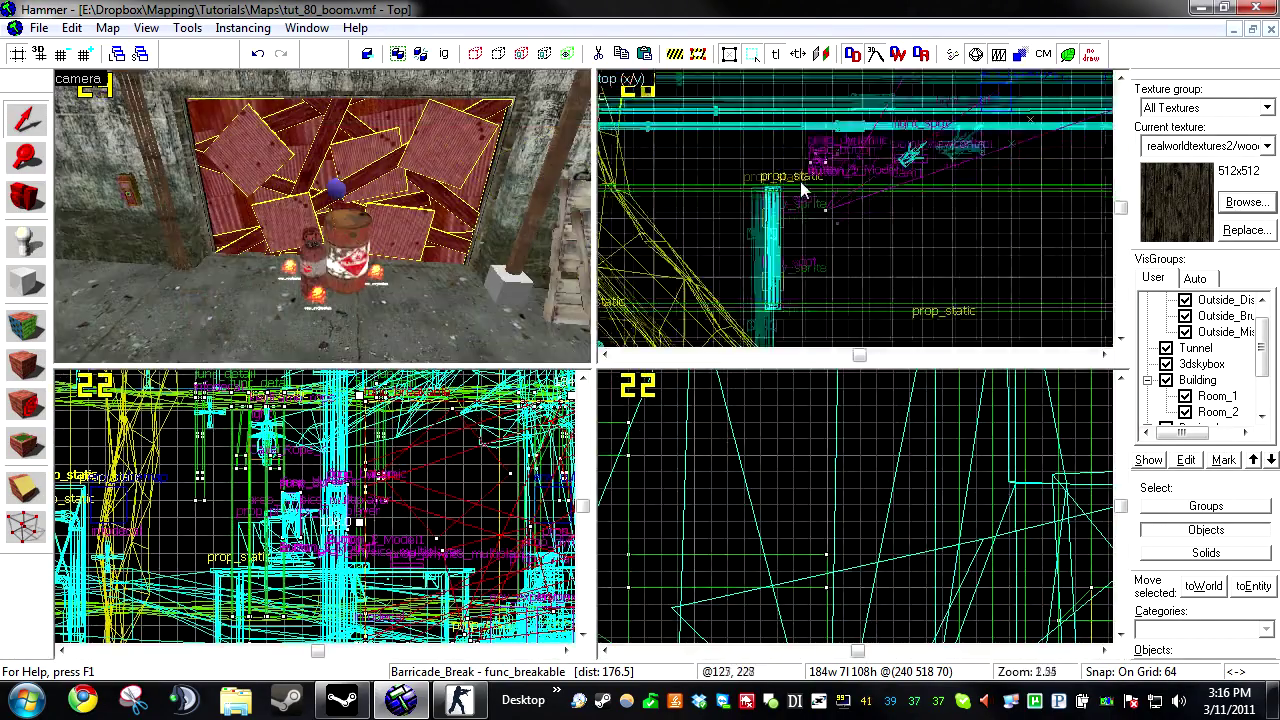
scroll(804, 190, down, 12)
scroll(806, 172, up, 13)
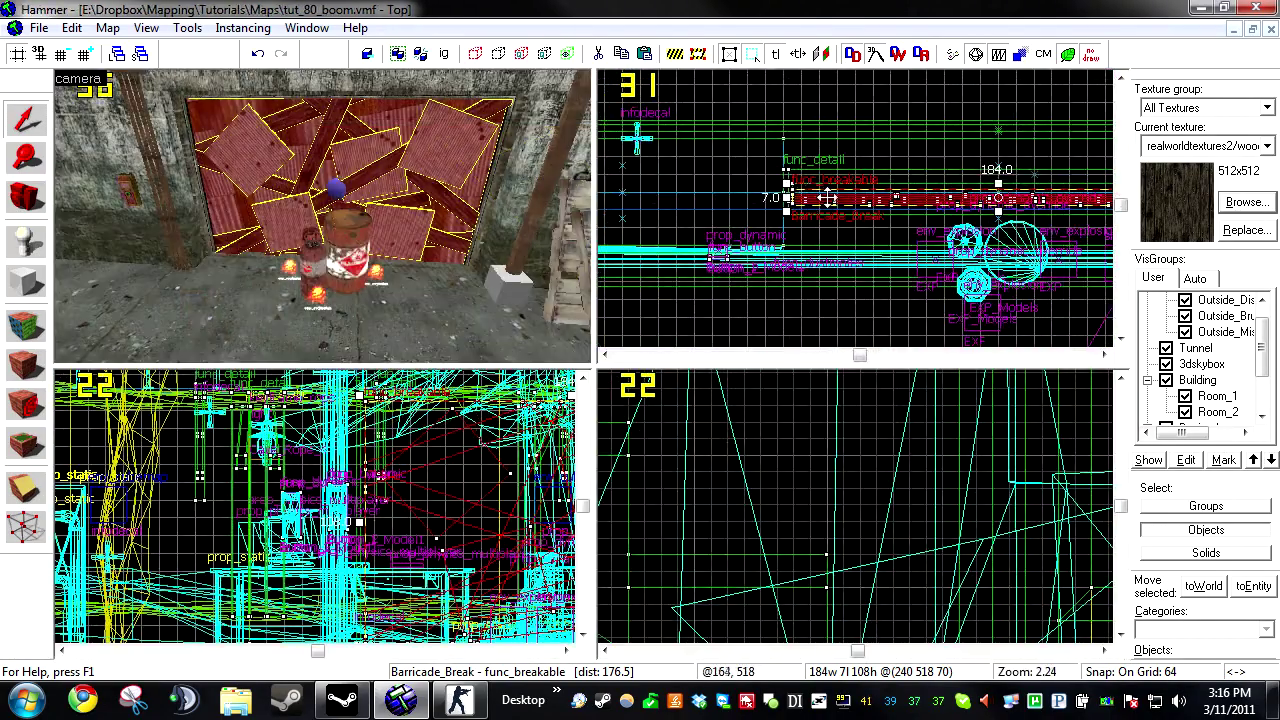
scroll(826, 197, down, 8)
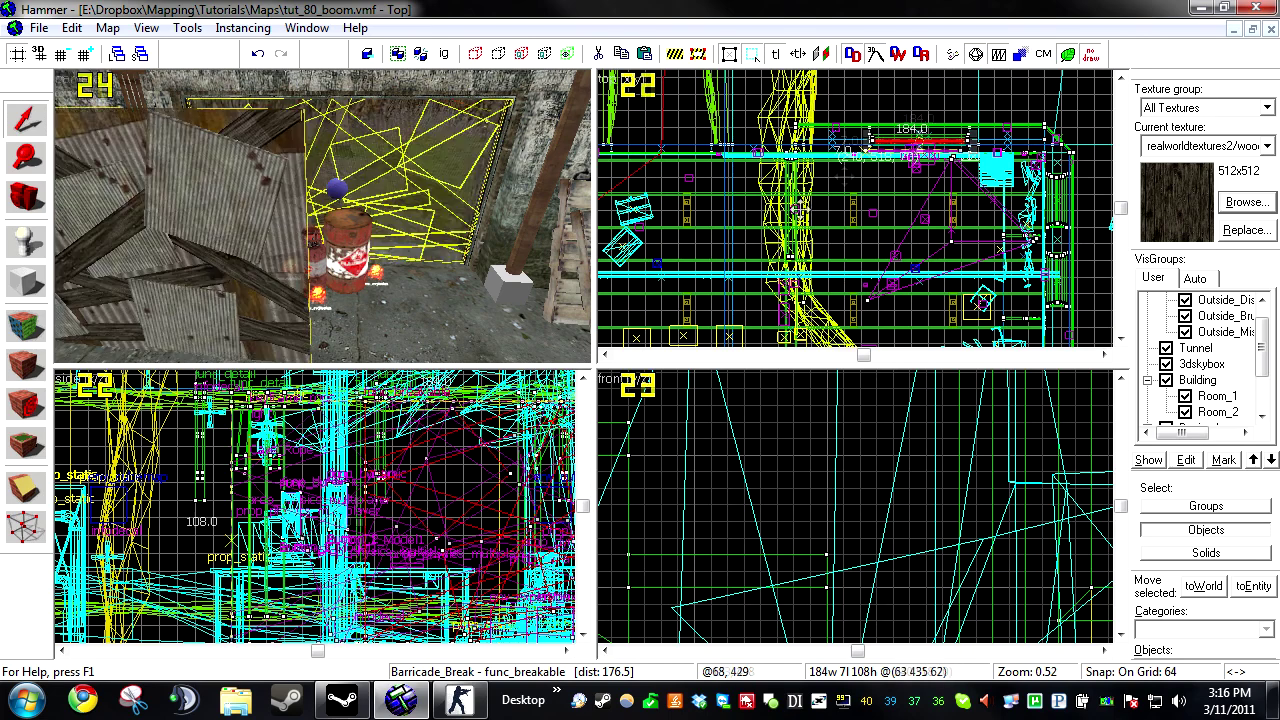
shift+drag(845, 177, 754, 214)
key(z)
key(s)
key(z)
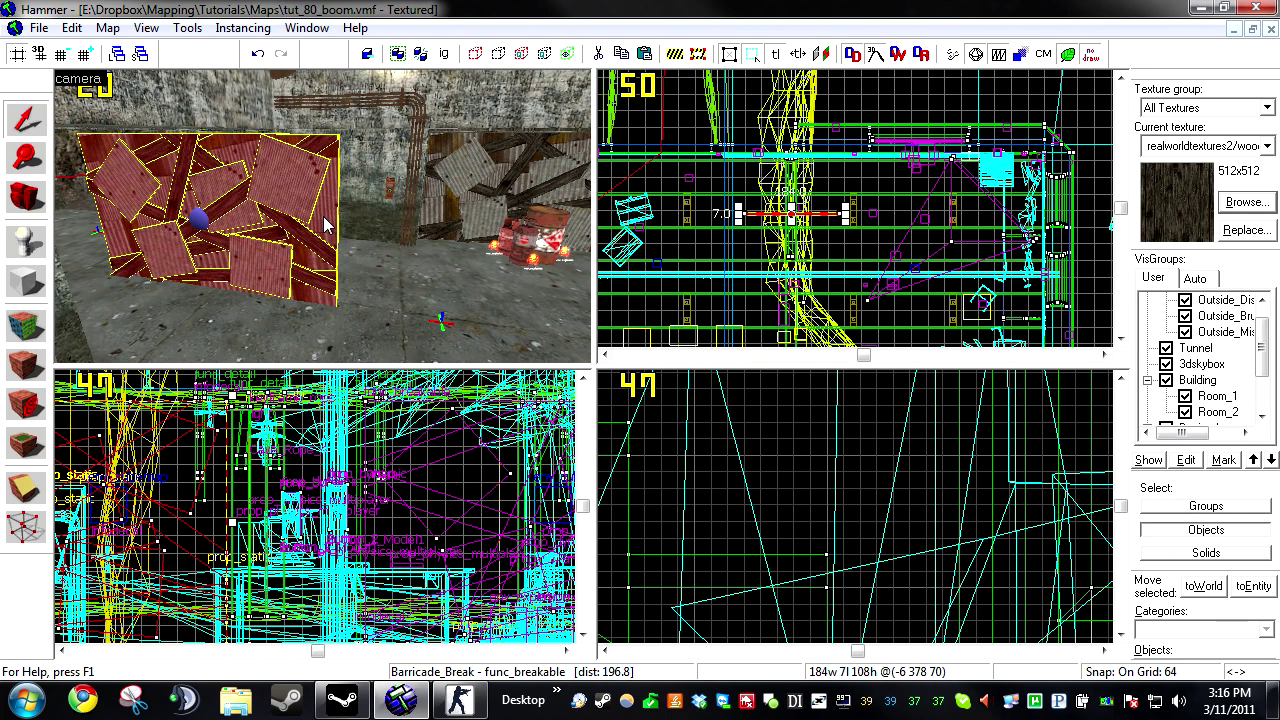
key(d)
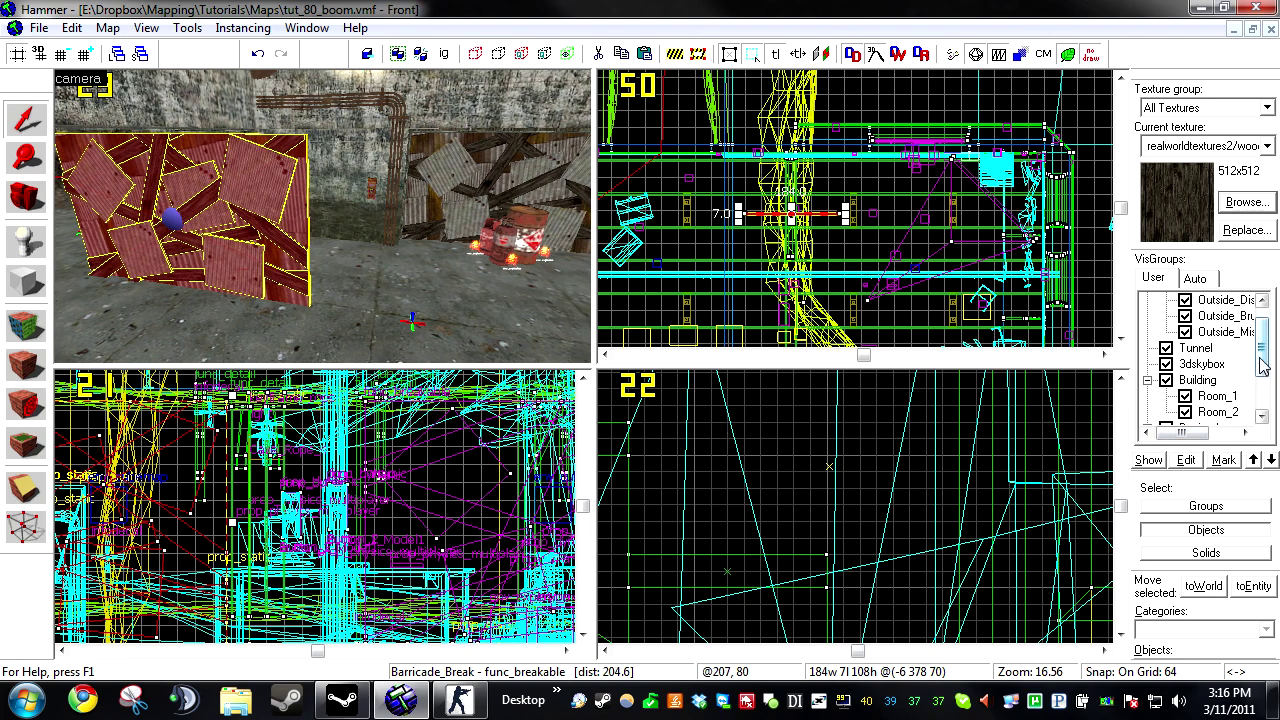
Step: Hide the Tunnel, 3dskybox and all Outside visgroups while keeping the Building visgroup shown
click(1166, 380)
click(1170, 364)
click(1169, 351)
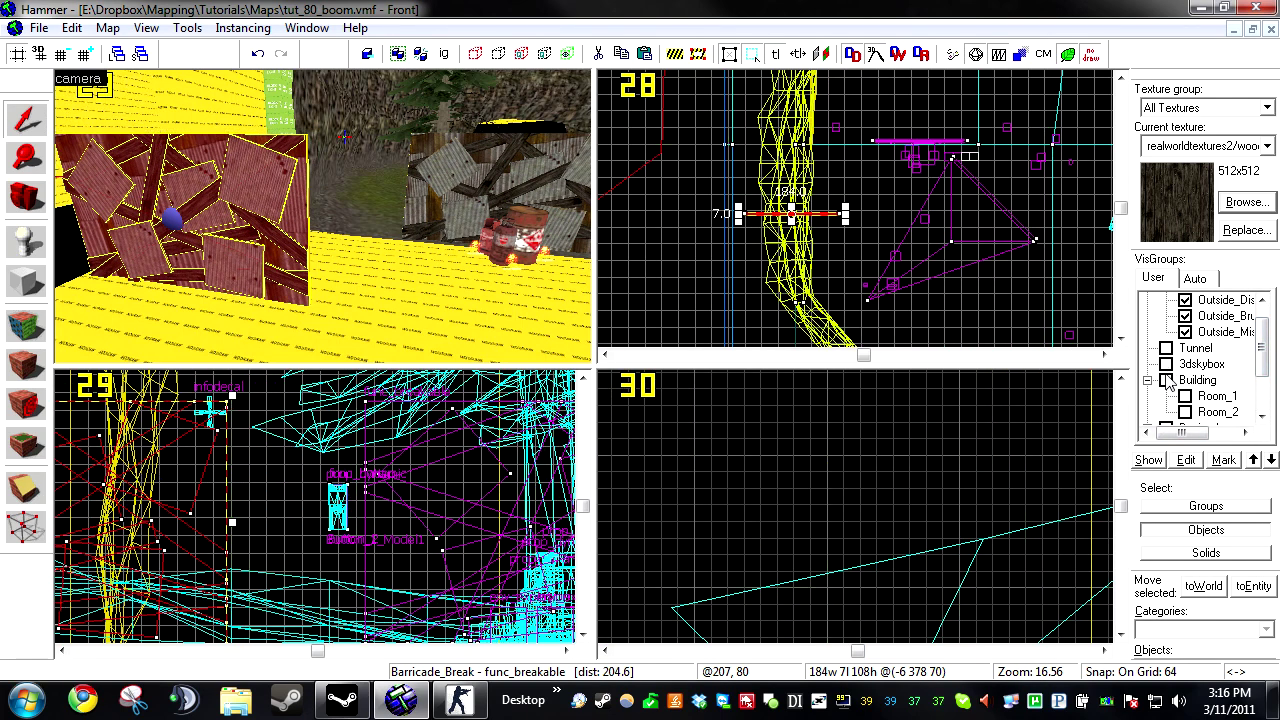
click(1167, 380)
drag(1262, 347, 1262, 327)
click(1185, 348)
click(1185, 332)
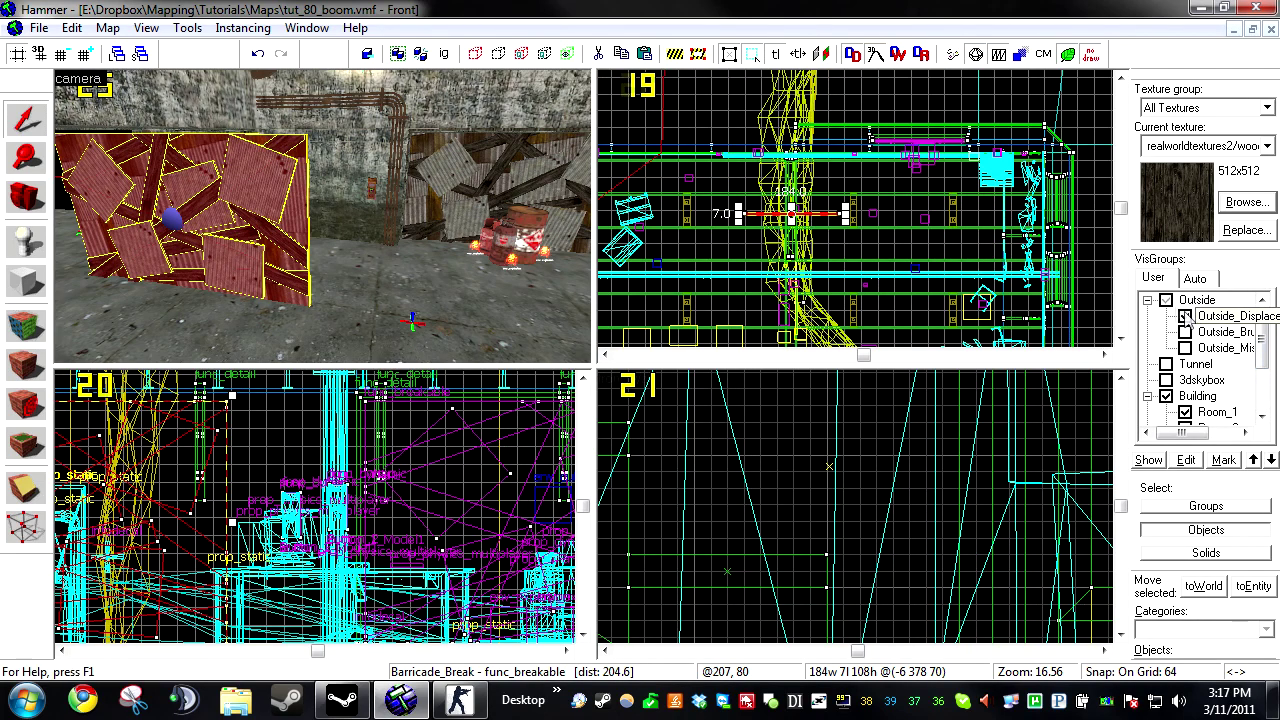
click(1185, 316)
click(1166, 300)
click(1166, 300)
scroll(1220, 360, down, 5)
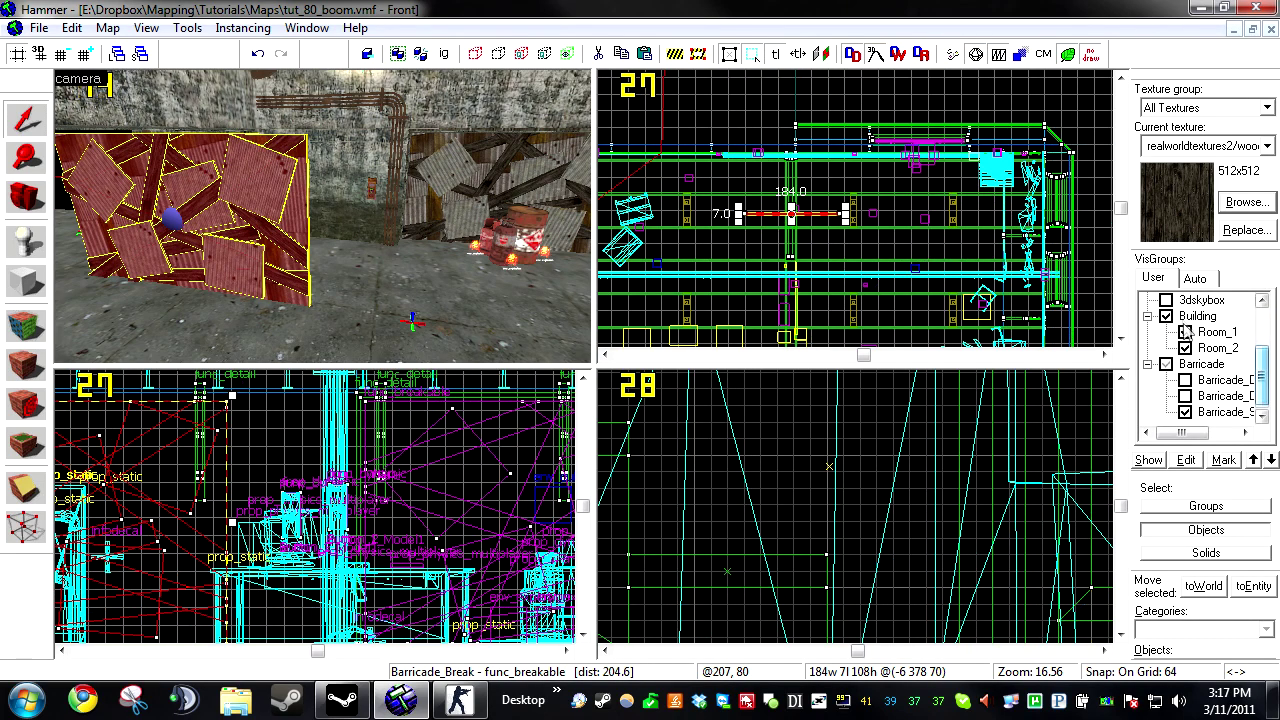
Step: Hide the Room_1 and Room_2 visgroups, and toggle the strong barricade visgroup off and back on
click(1185, 332)
click(1185, 348)
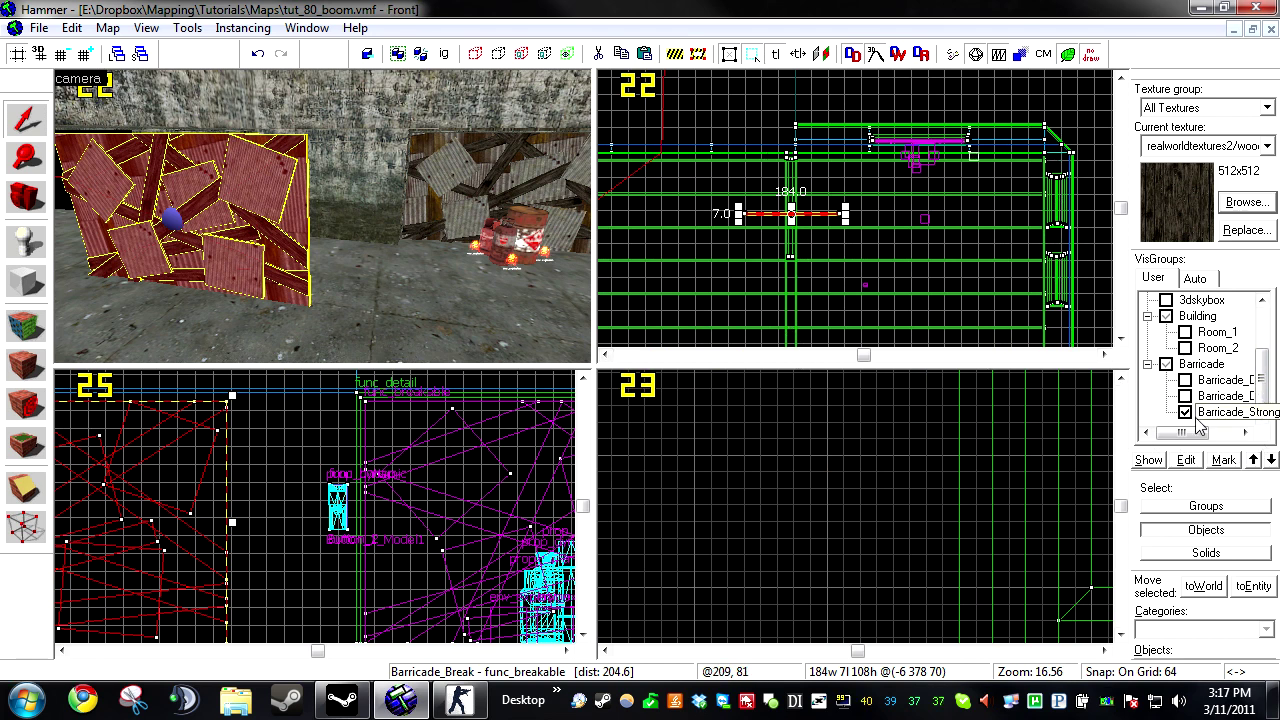
click(1185, 412)
click(1185, 412)
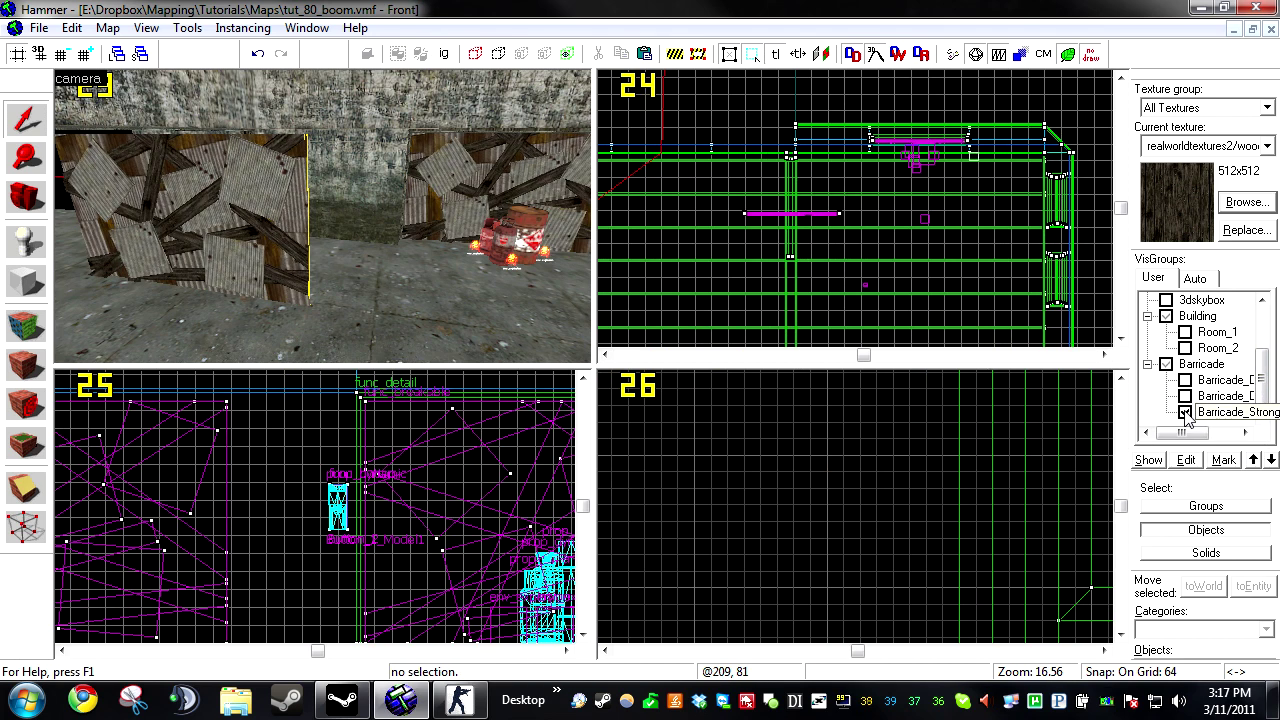
Step: Delete the barricade copy standing in the middle of the room
click(257, 208)
key(Delete)
key(s)
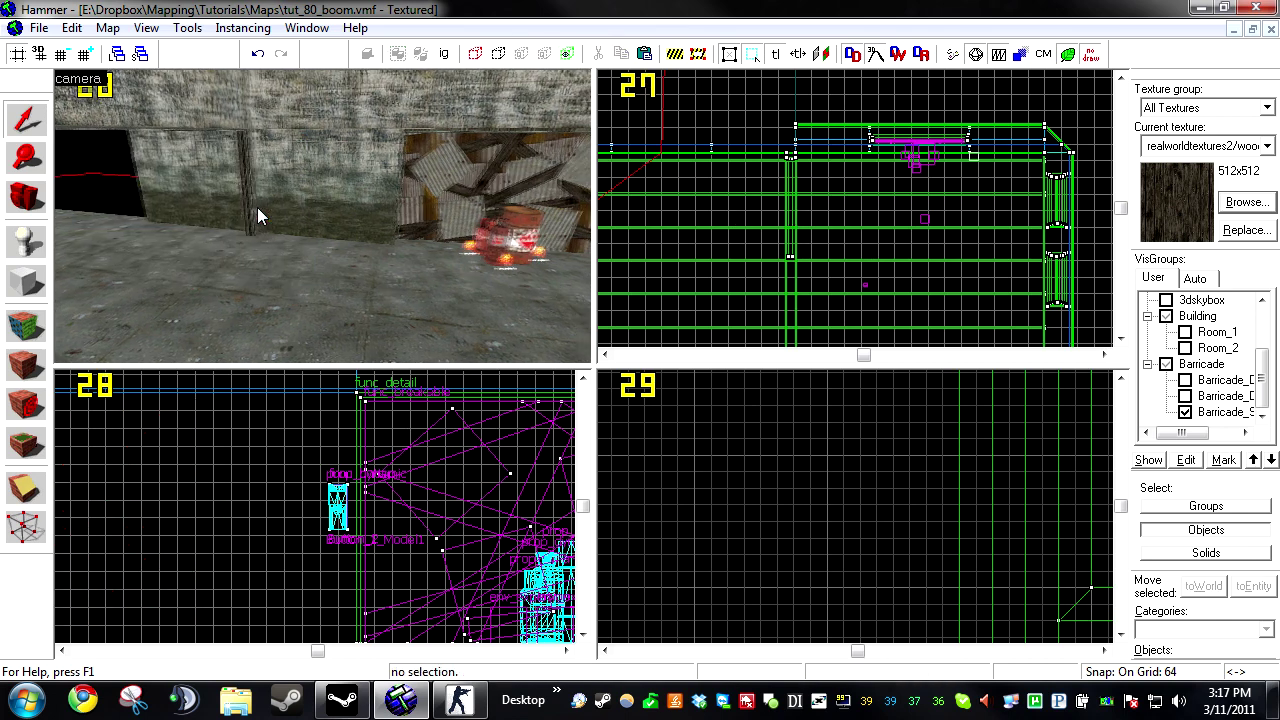
Step: Hide the strong barricade visgroup and show the destroyed barricade in the doorway instead
key(d)
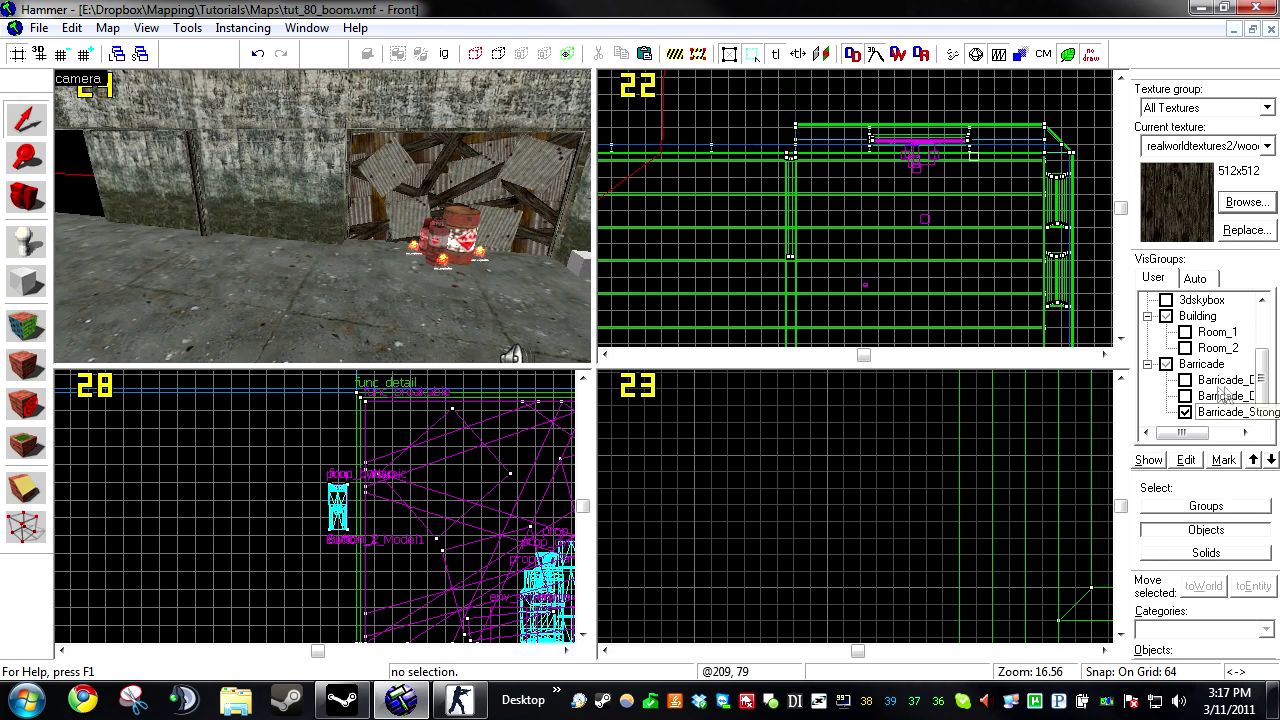
click(1185, 412)
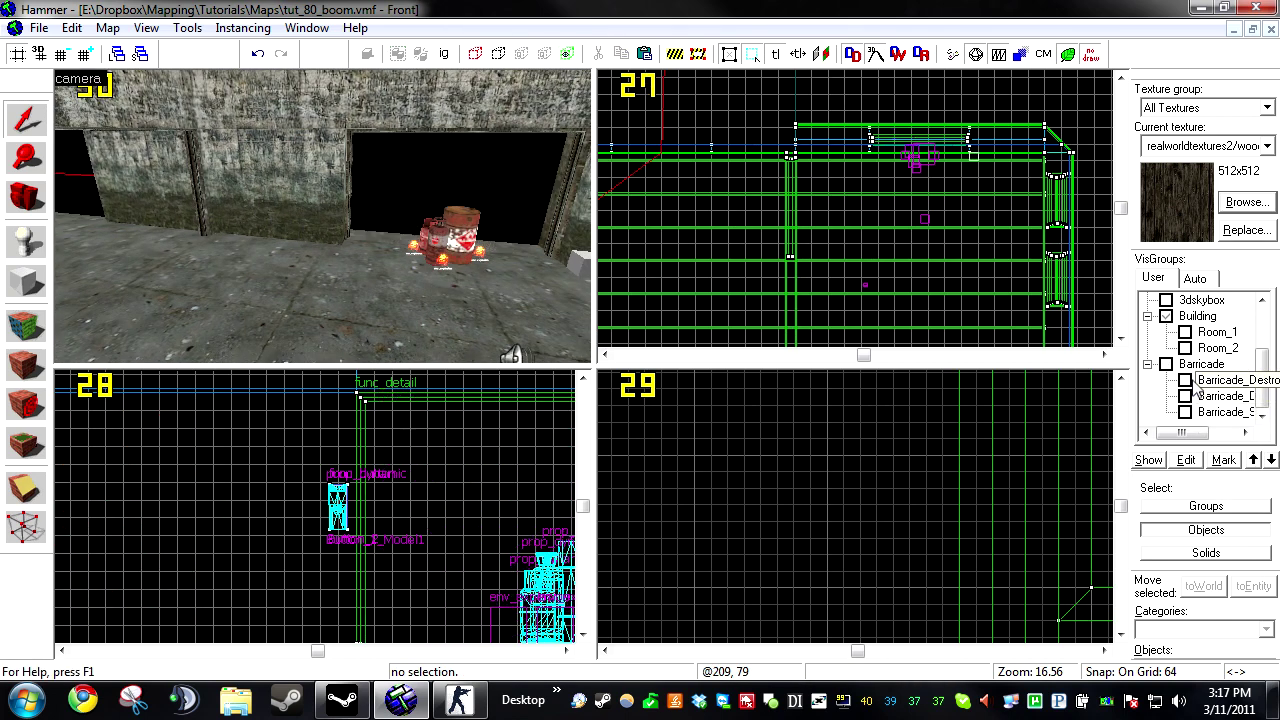
click(1185, 380)
key(z)
key(w)
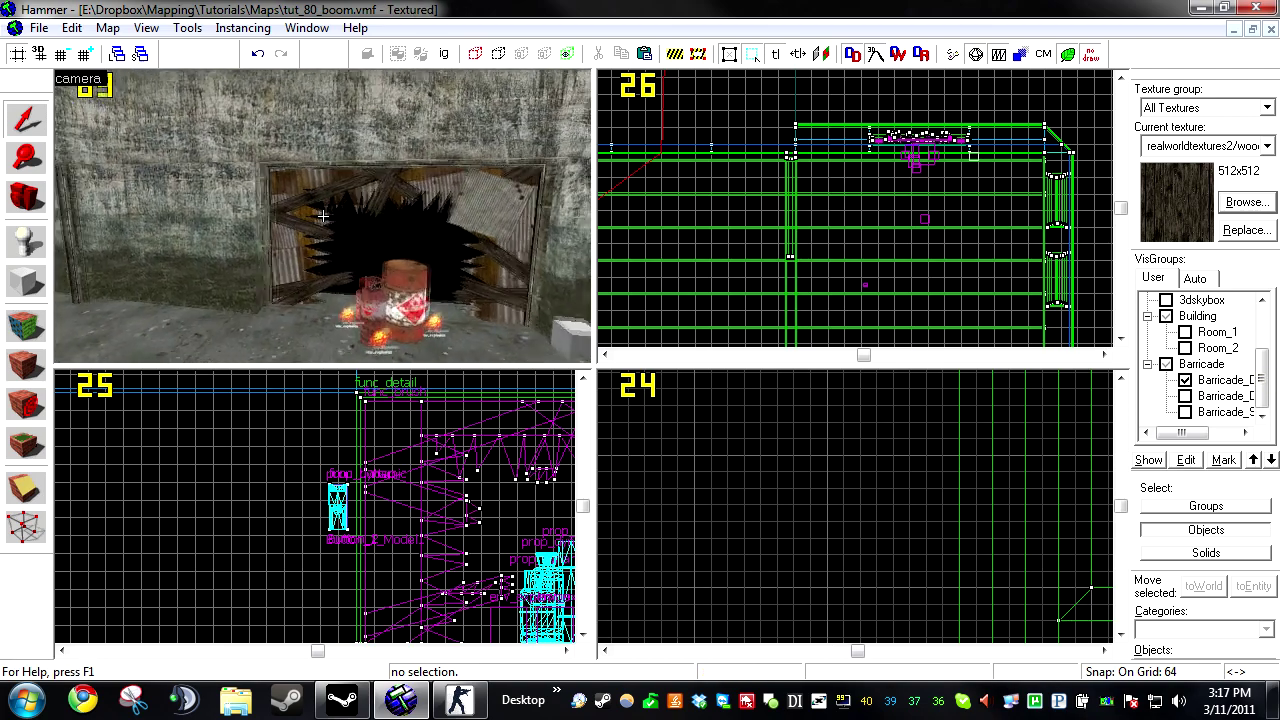
Step: Review the class info, flags and outputs of the Barricade_Broken func_brush, and close its properties without changes
click(323, 216)
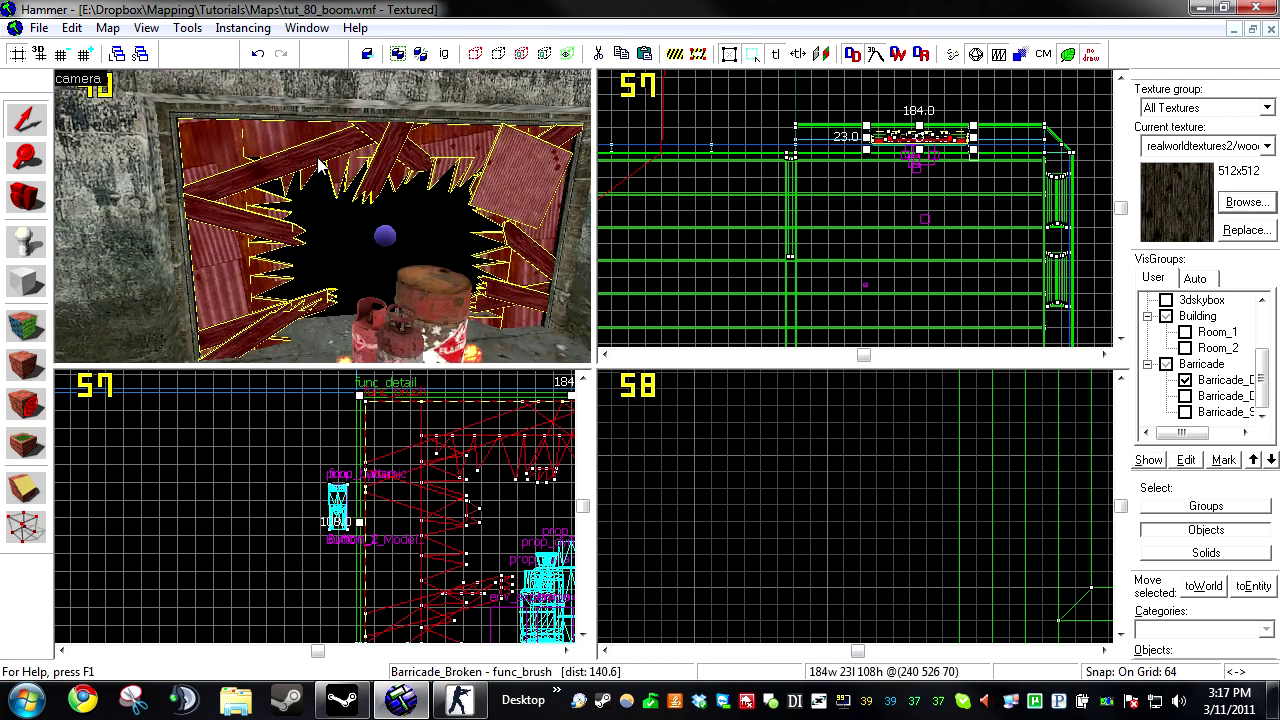
key(alt+Return)
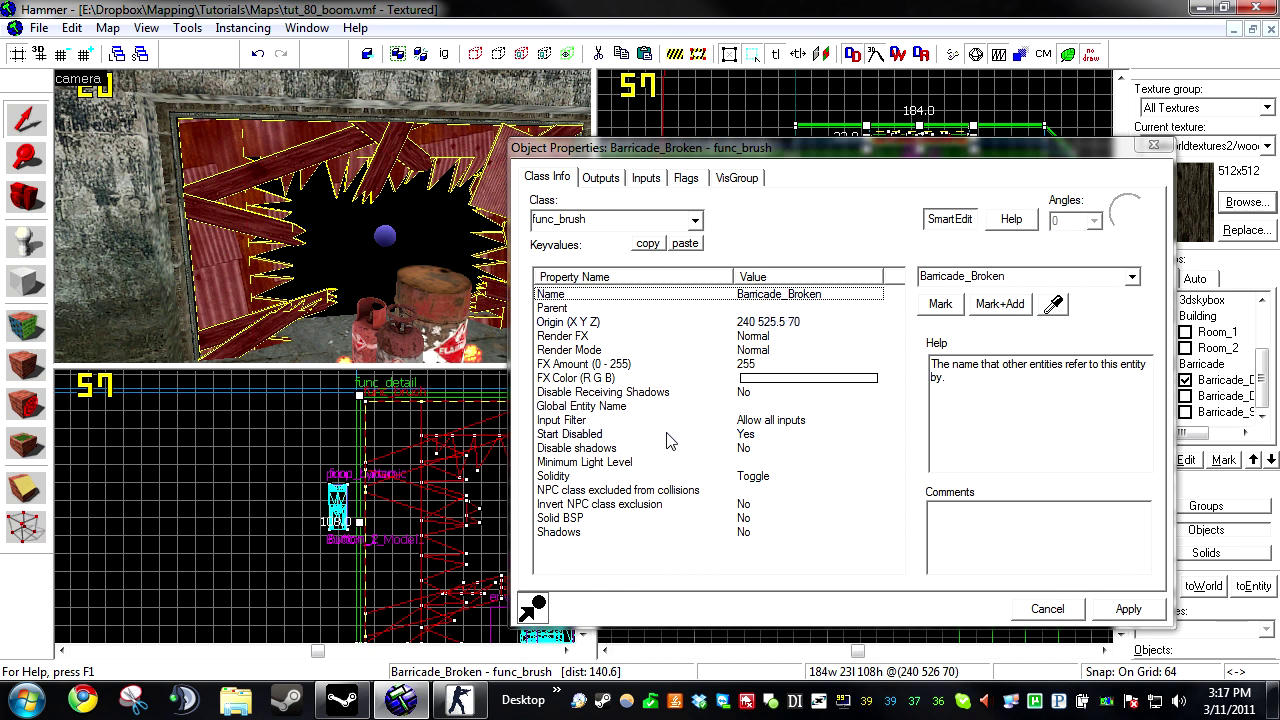
click(686, 177)
click(556, 177)
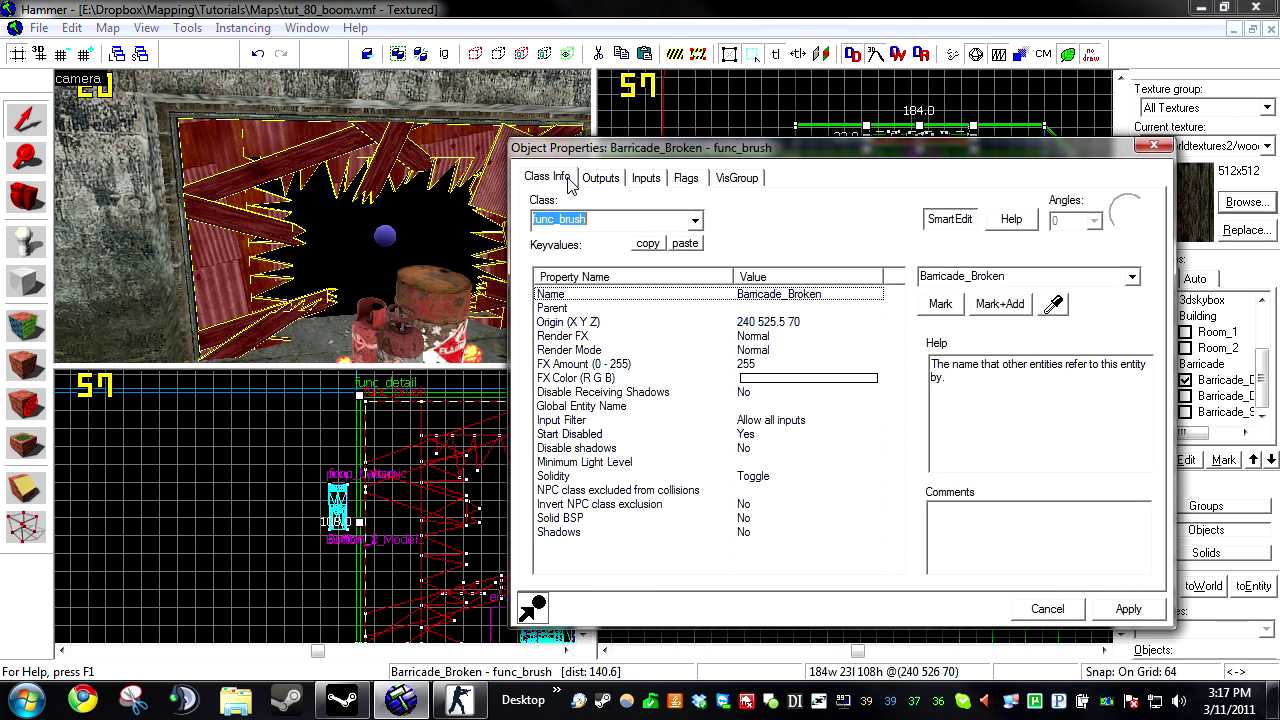
click(598, 177)
click(1035, 611)
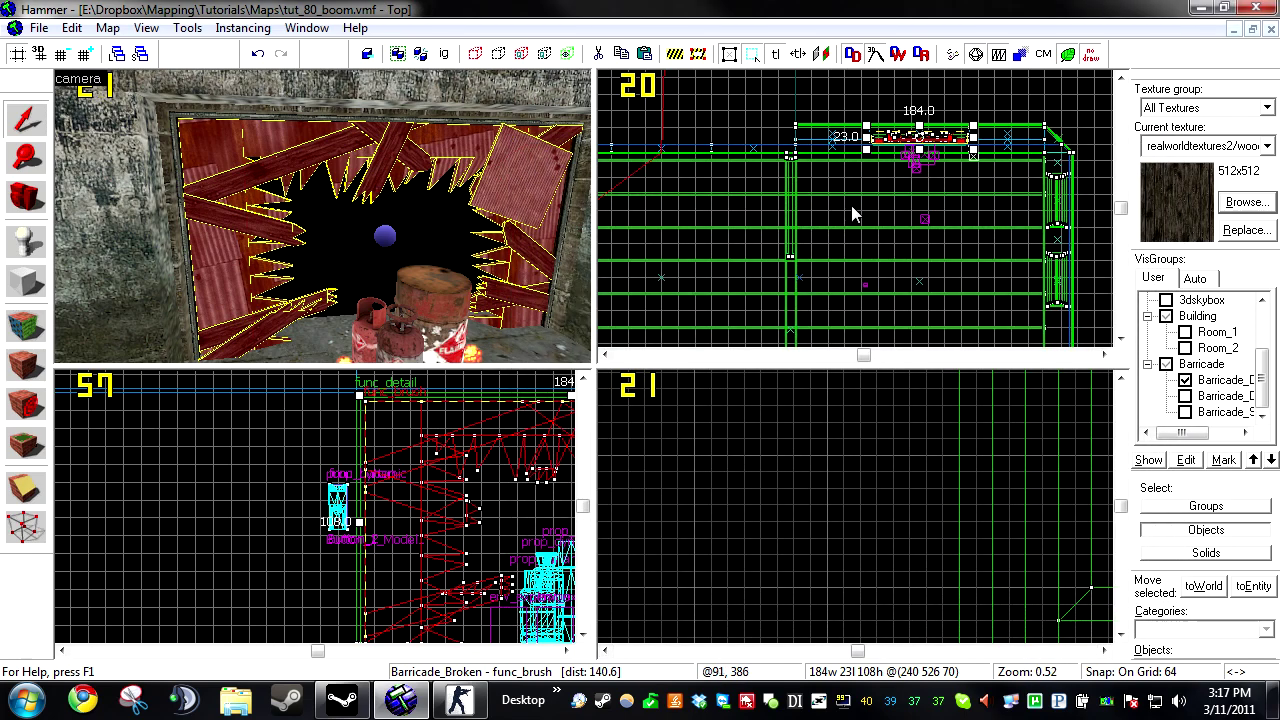
key(Escape)
Step: Delete the two gas cylinders, the flammable barrel and the three env_explosion entities in front of the doorway
key(w)
key(z)
key(w)
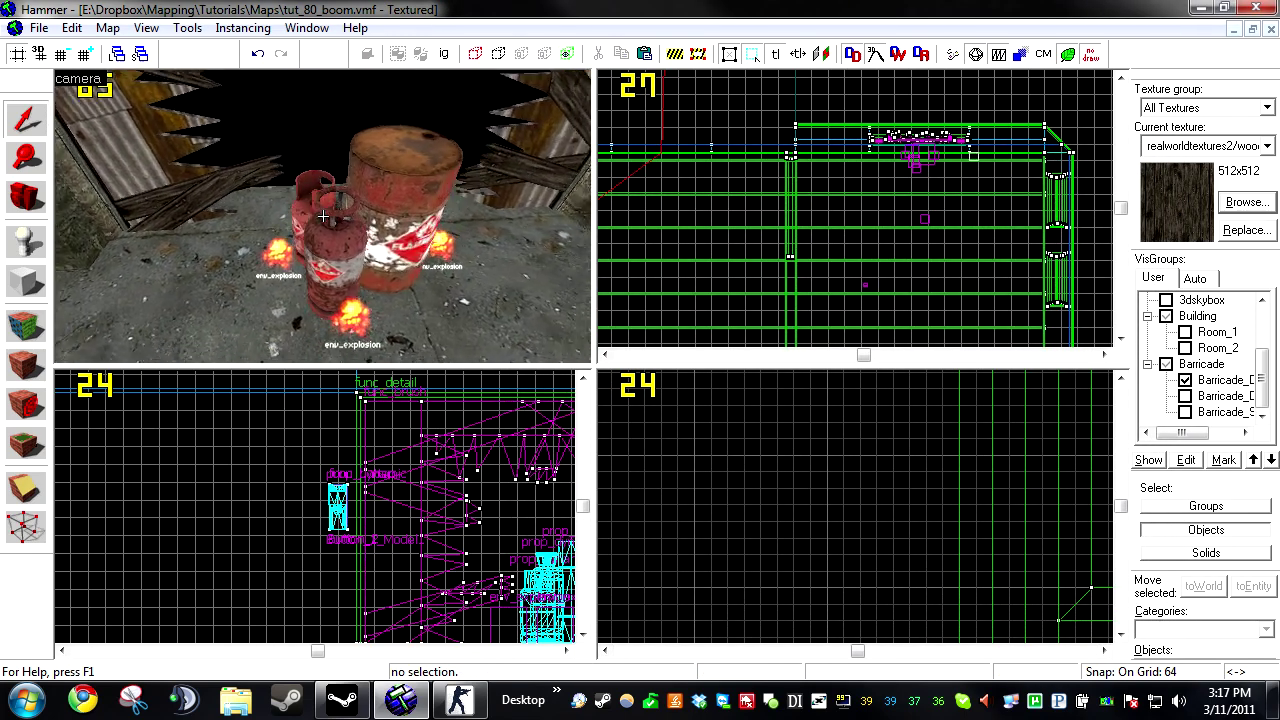
key(z)
scroll(322, 245, down, 1)
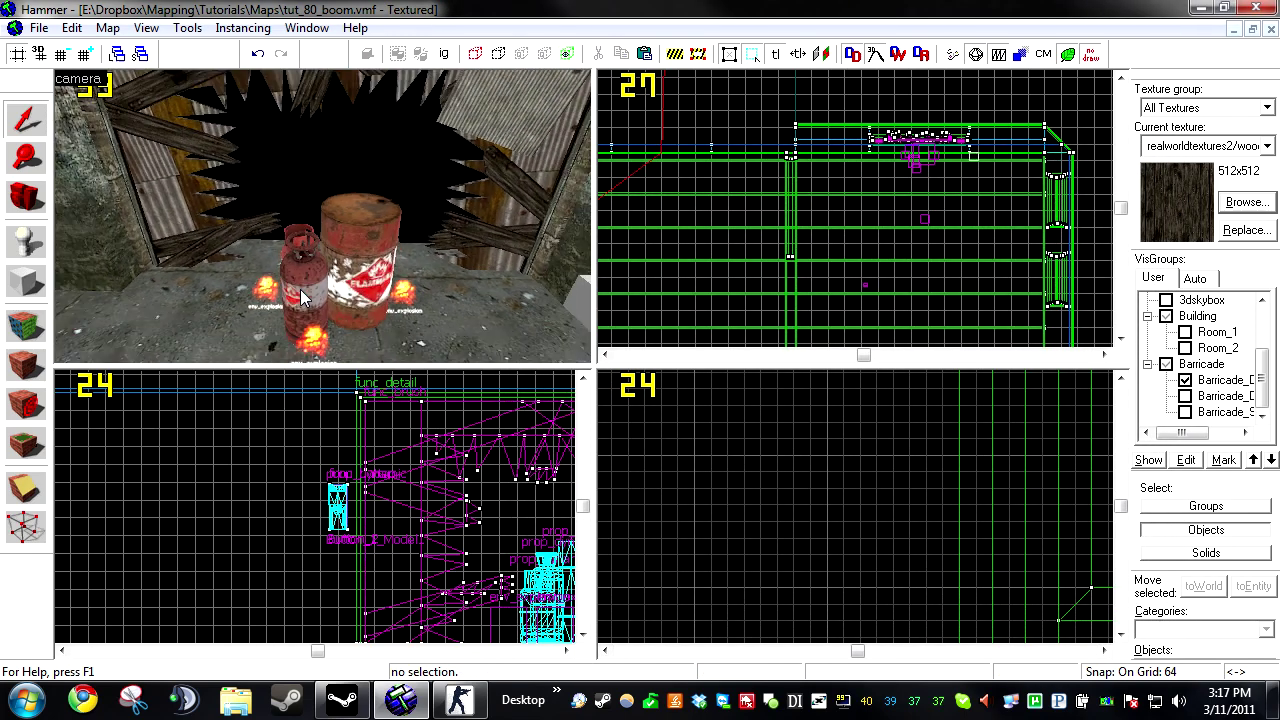
click(304, 282)
ctrl+click(313, 335)
ctrl+click(267, 288)
ctrl+click(299, 229)
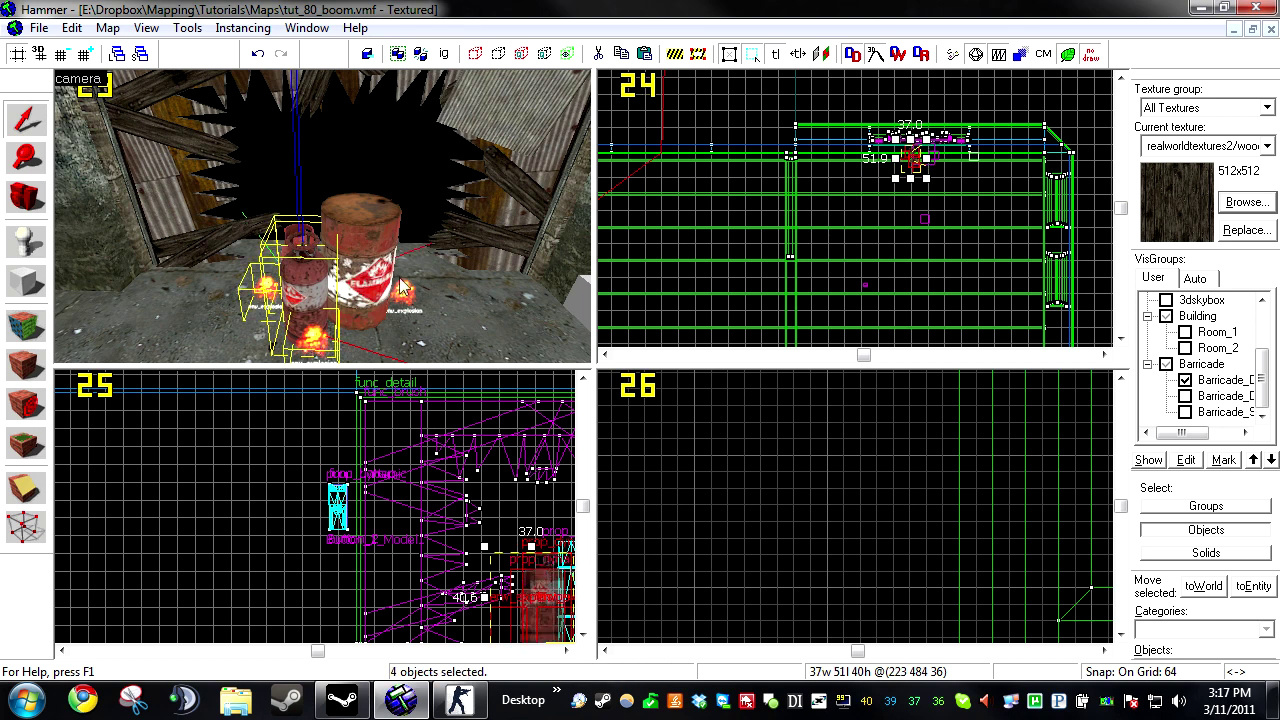
ctrl+click(382, 268)
ctrl+click(400, 284)
key(Delete)
Step: Show the strong barricade visgroup together with the destroyed one and view the whole doorway from the front
key(z)
key(w)
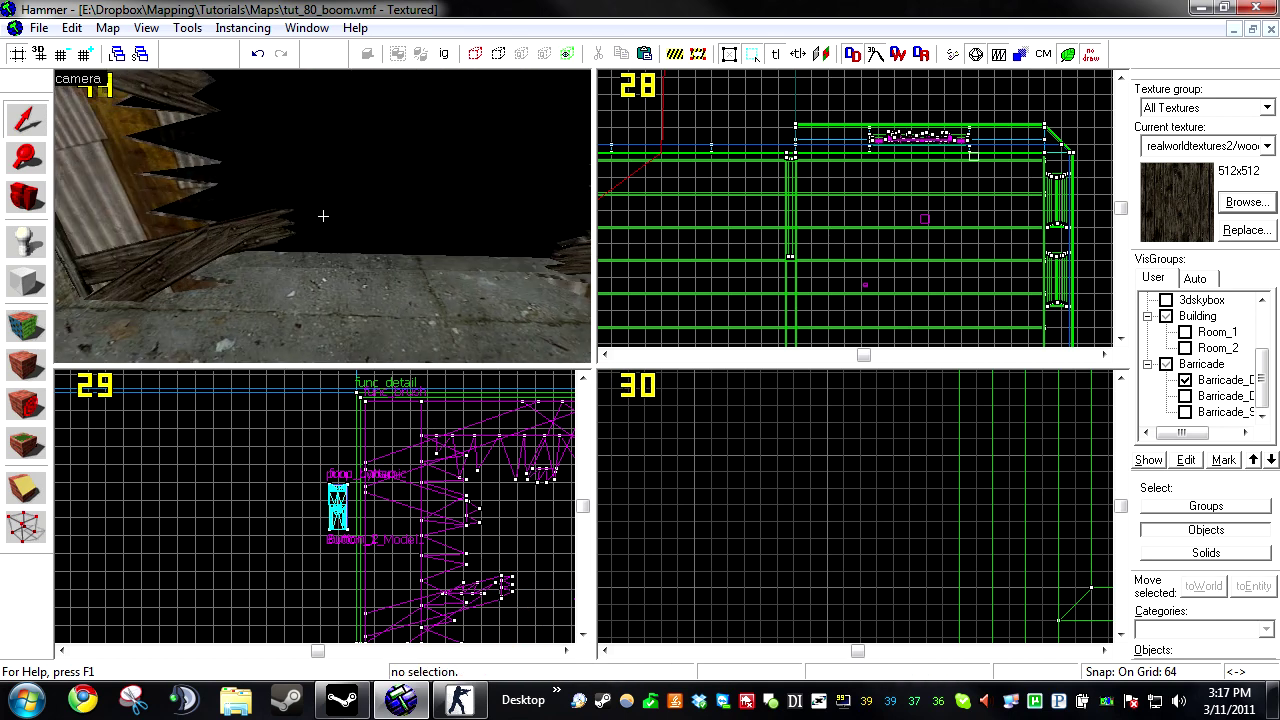
key(z)
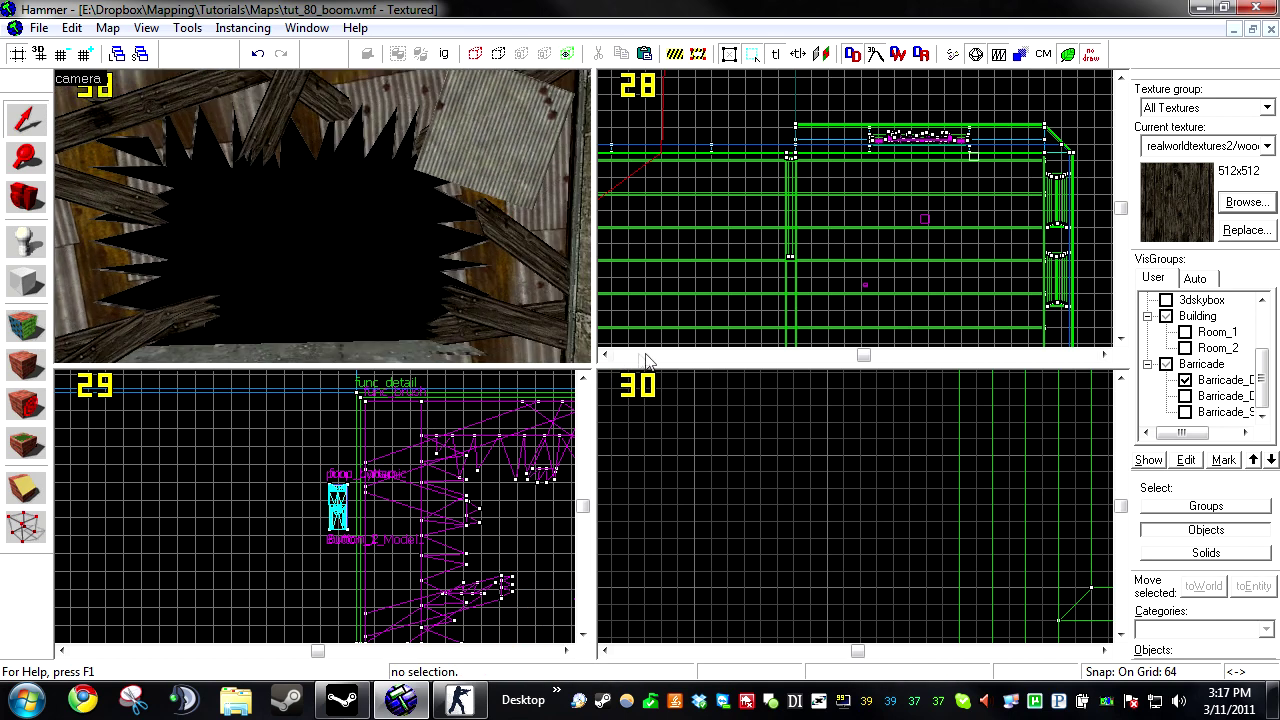
click(1185, 412)
key(z)
key(w)
key(s)
key(z)
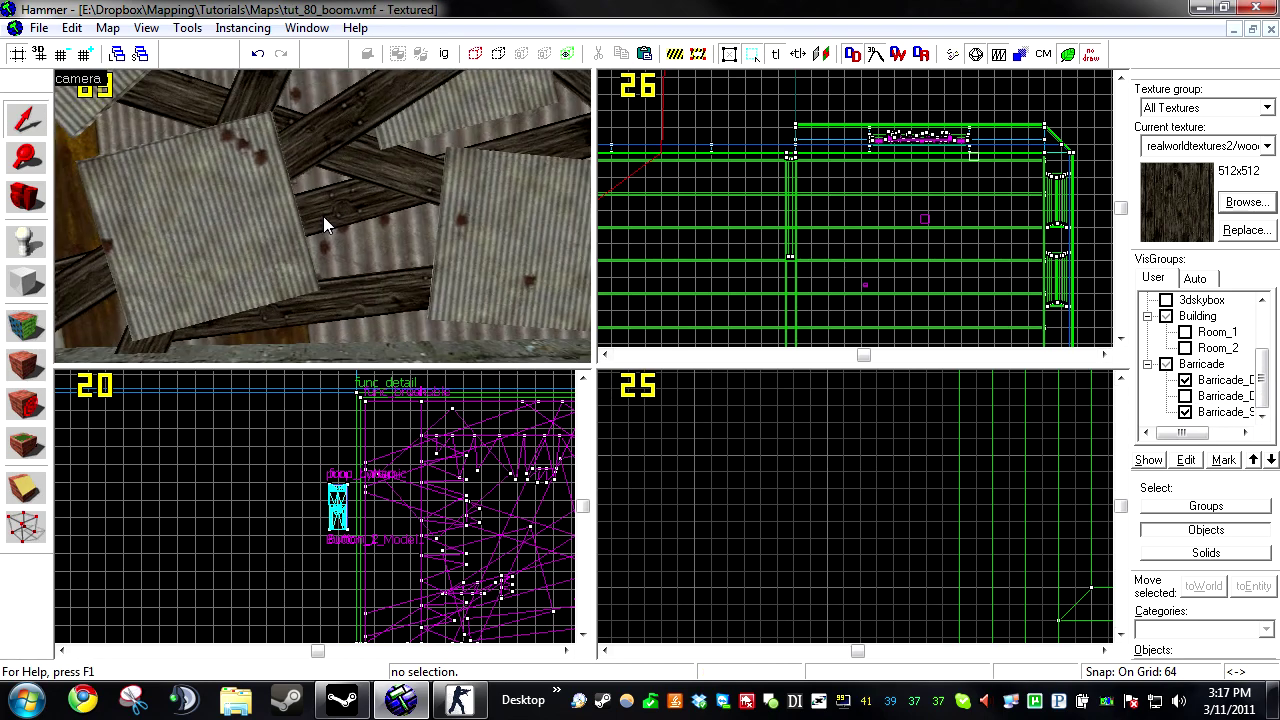
key(z)
key(s)
key(w)
key(z)
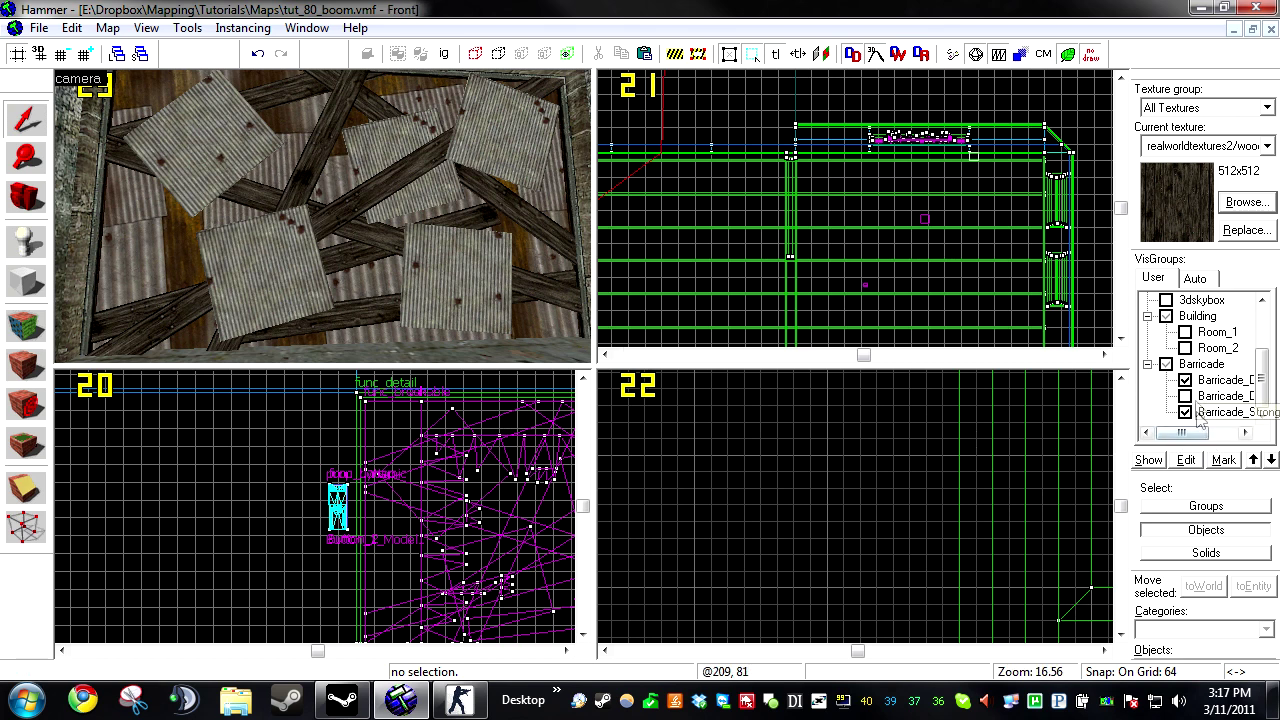
Step: Toggle the destroyed and strong barricade visgroups to compare them, leaving only the destroyed barricade shown
click(1185, 380)
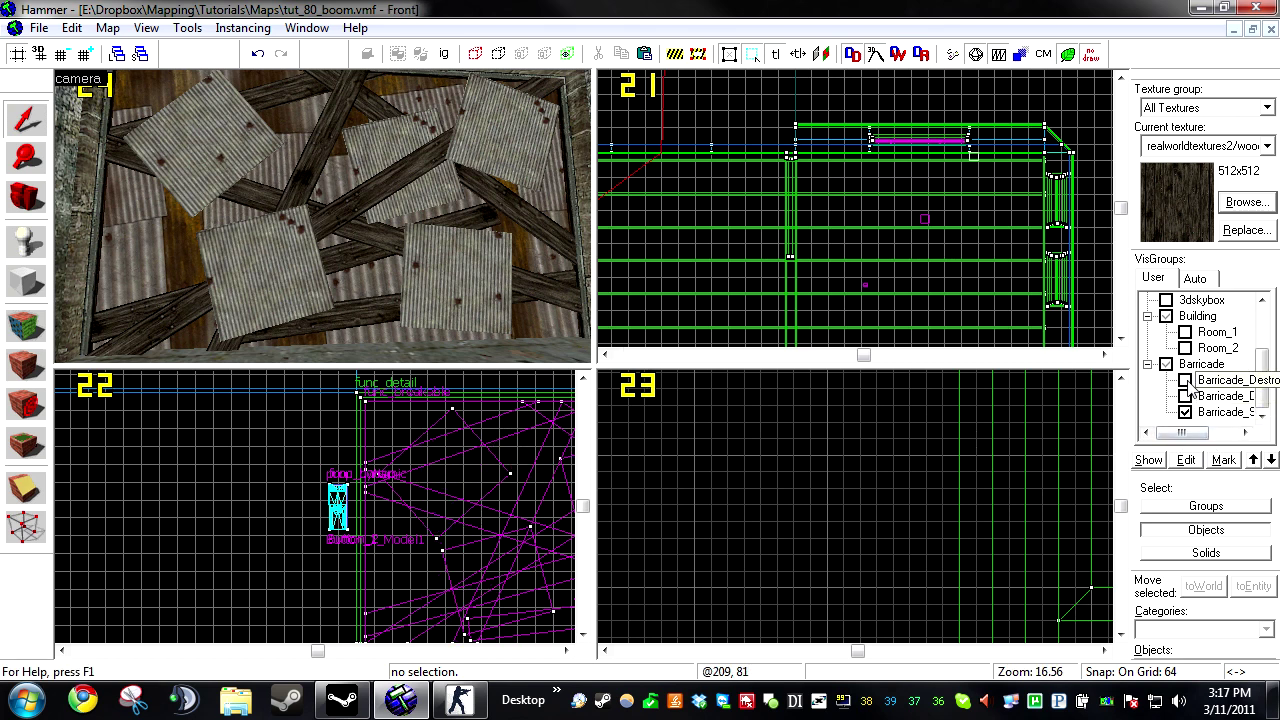
click(1185, 380)
click(1185, 412)
click(1185, 412)
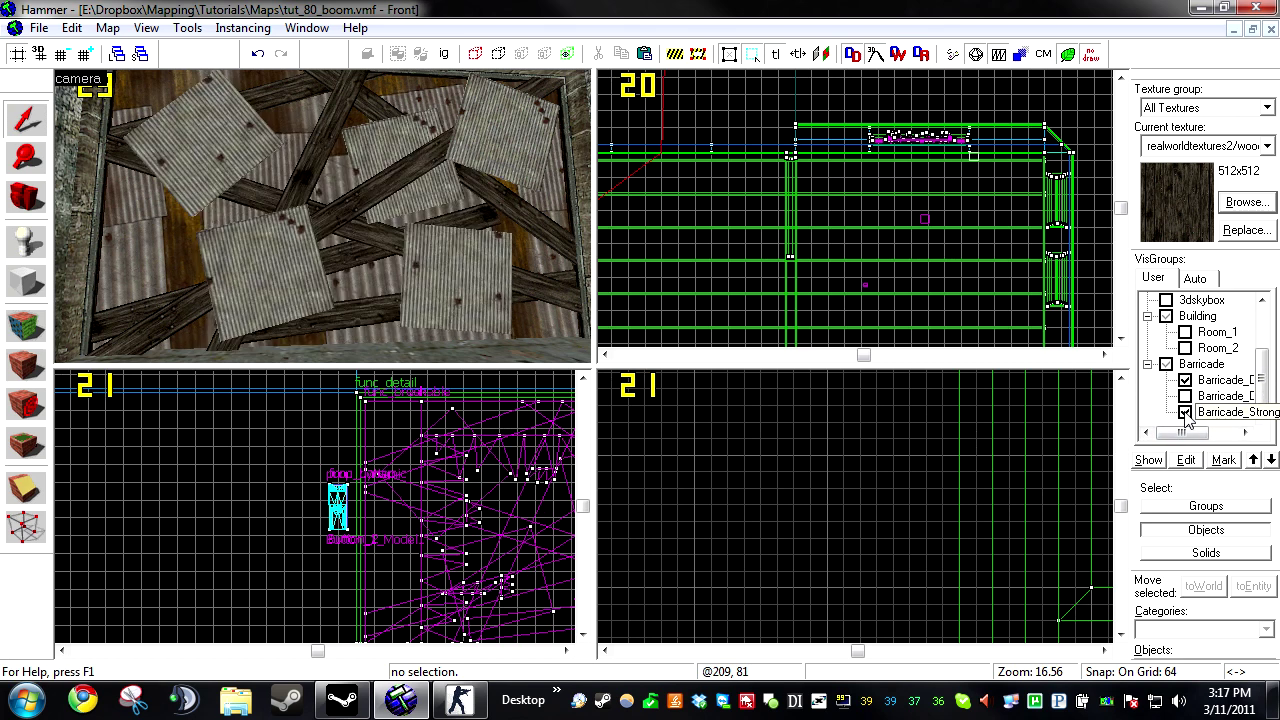
click(1185, 412)
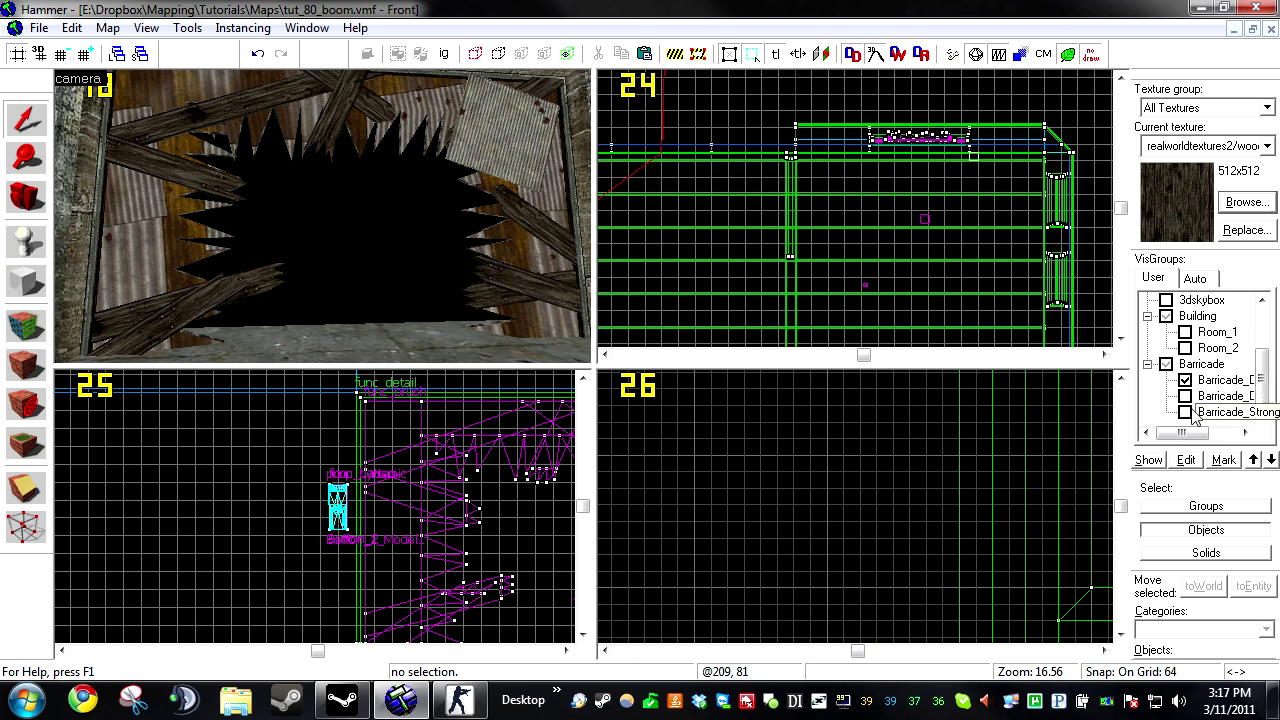
Step: Show the debris visgroup over the destroyed barricade and examine the loose pieces from the side and front
click(1185, 396)
scroll(314, 303, up, 3)
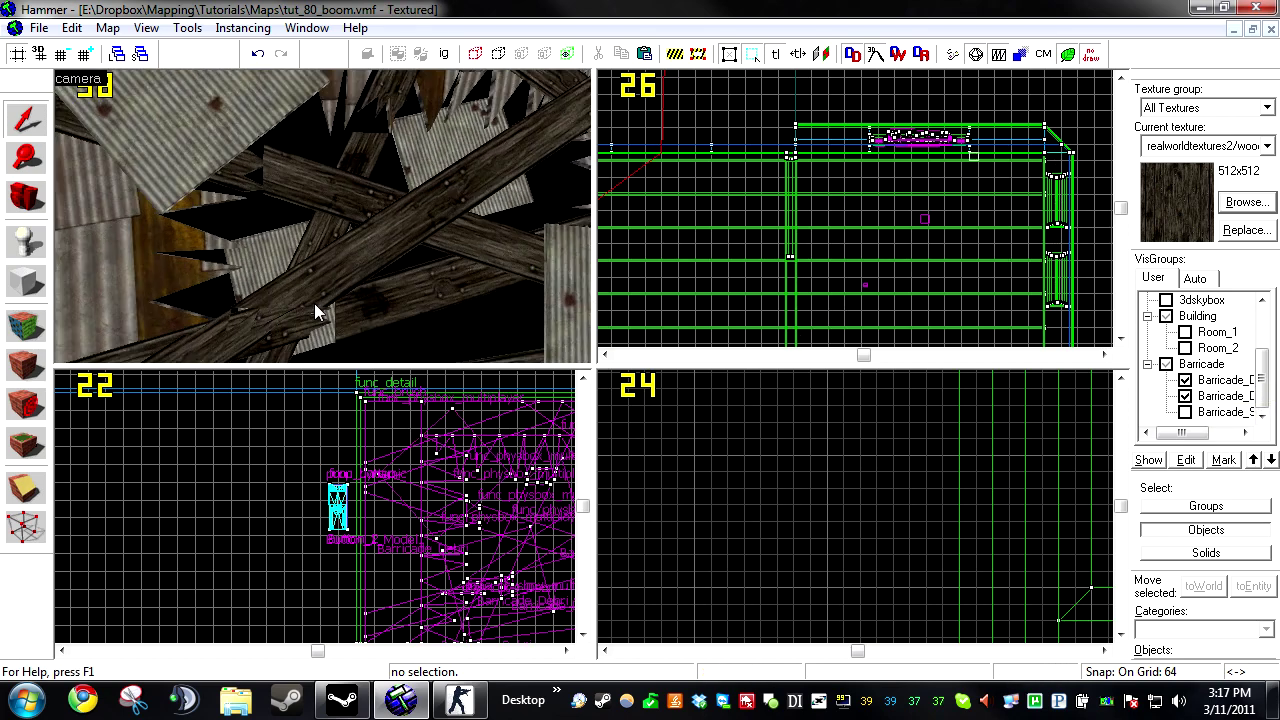
key(z)
key(w)
key(w)
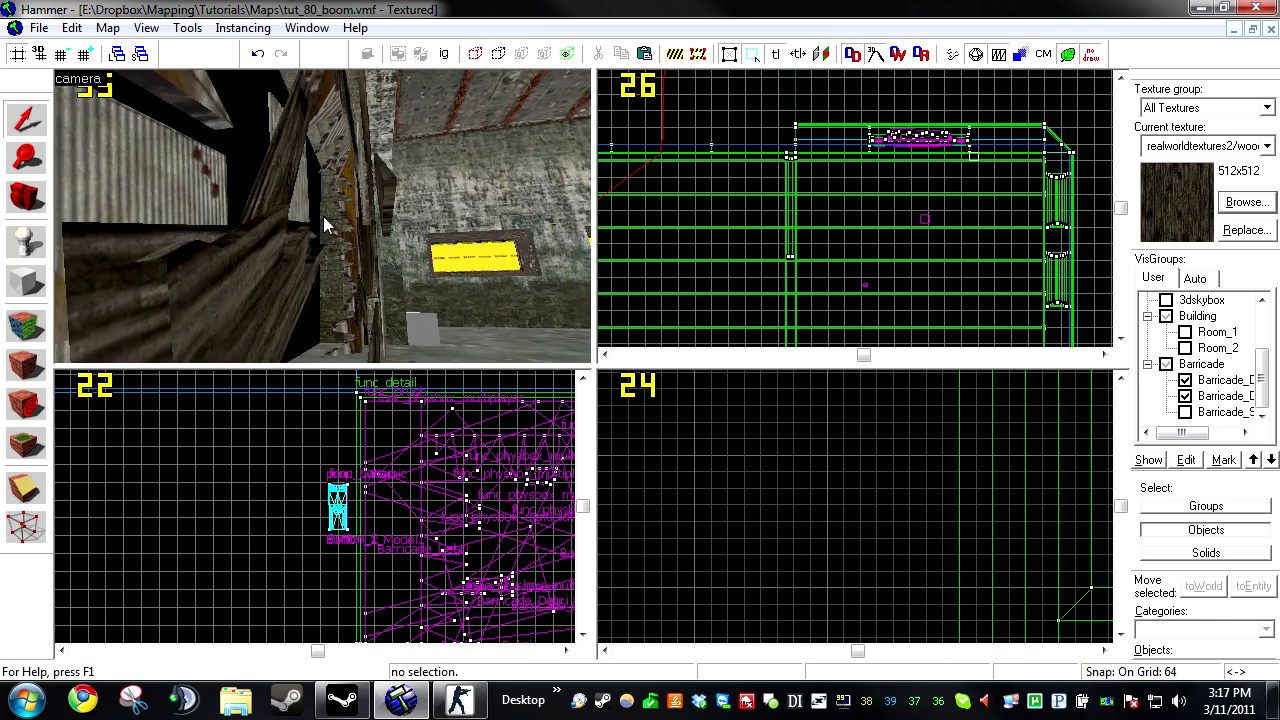
key(w)
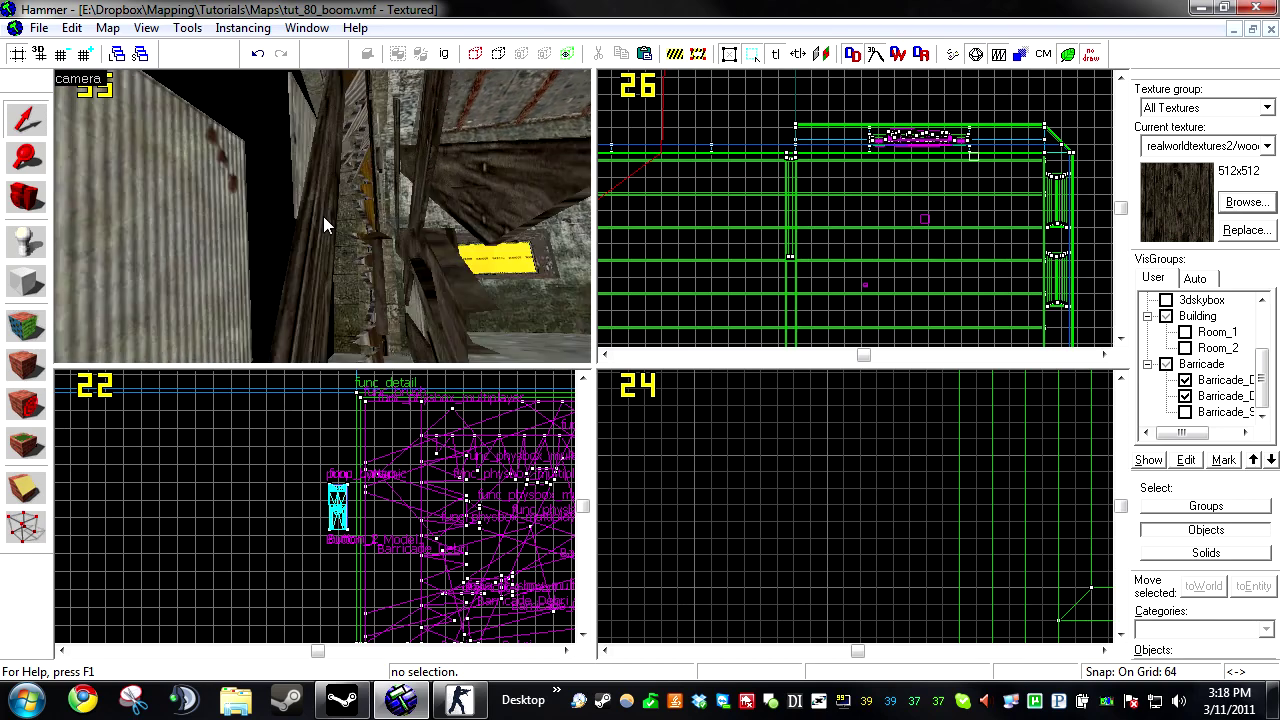
key(s)
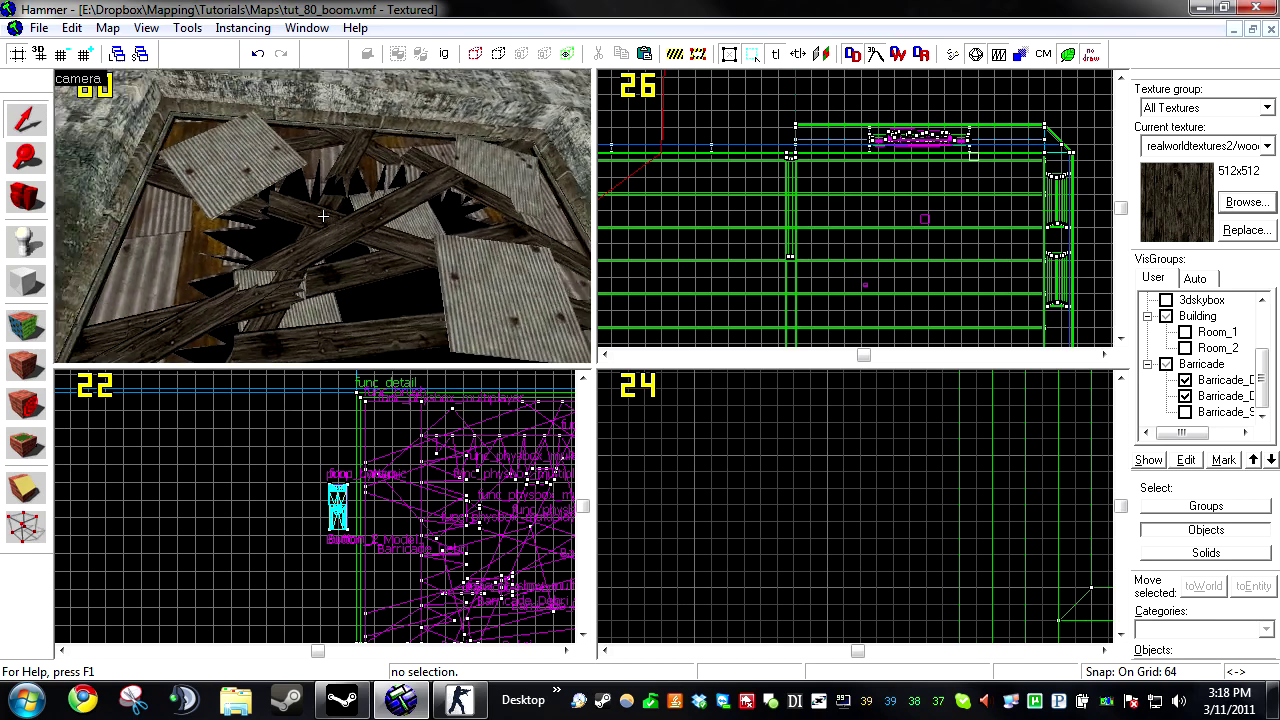
Step: Examine the debris planks and metal sheets over the broken barricade from several angles and up close
key(z)
key(z)
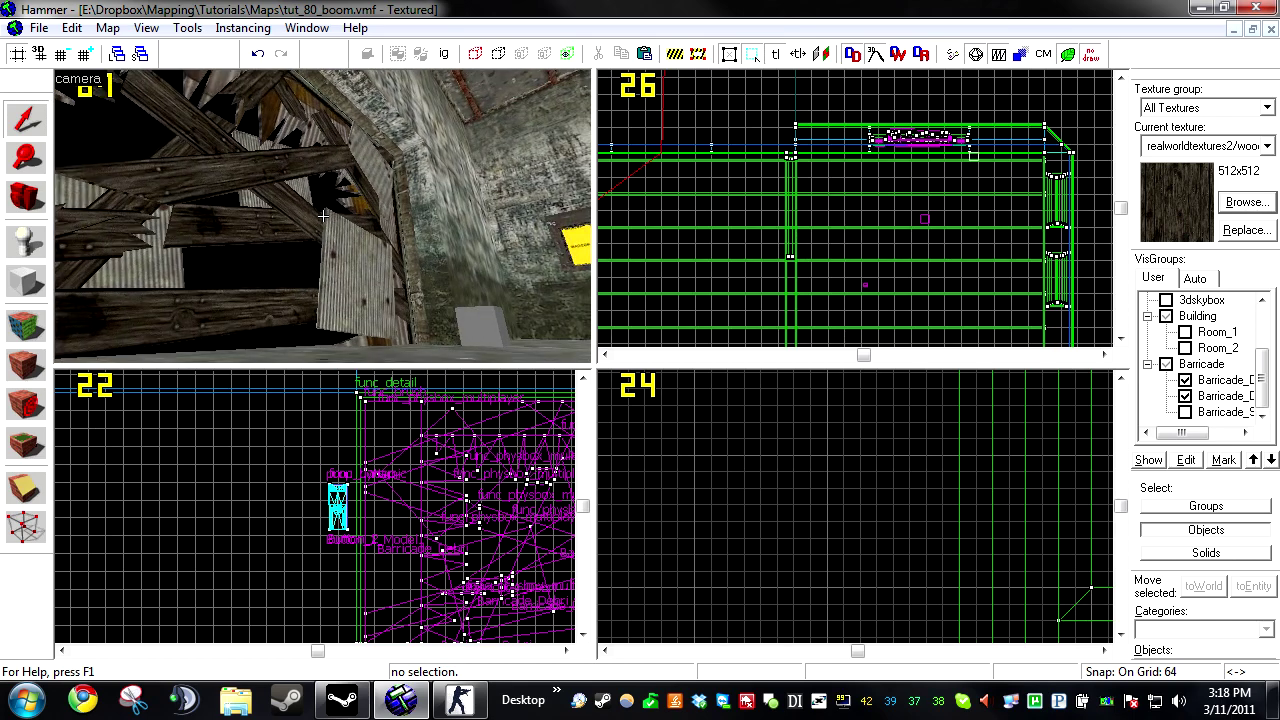
key(w)
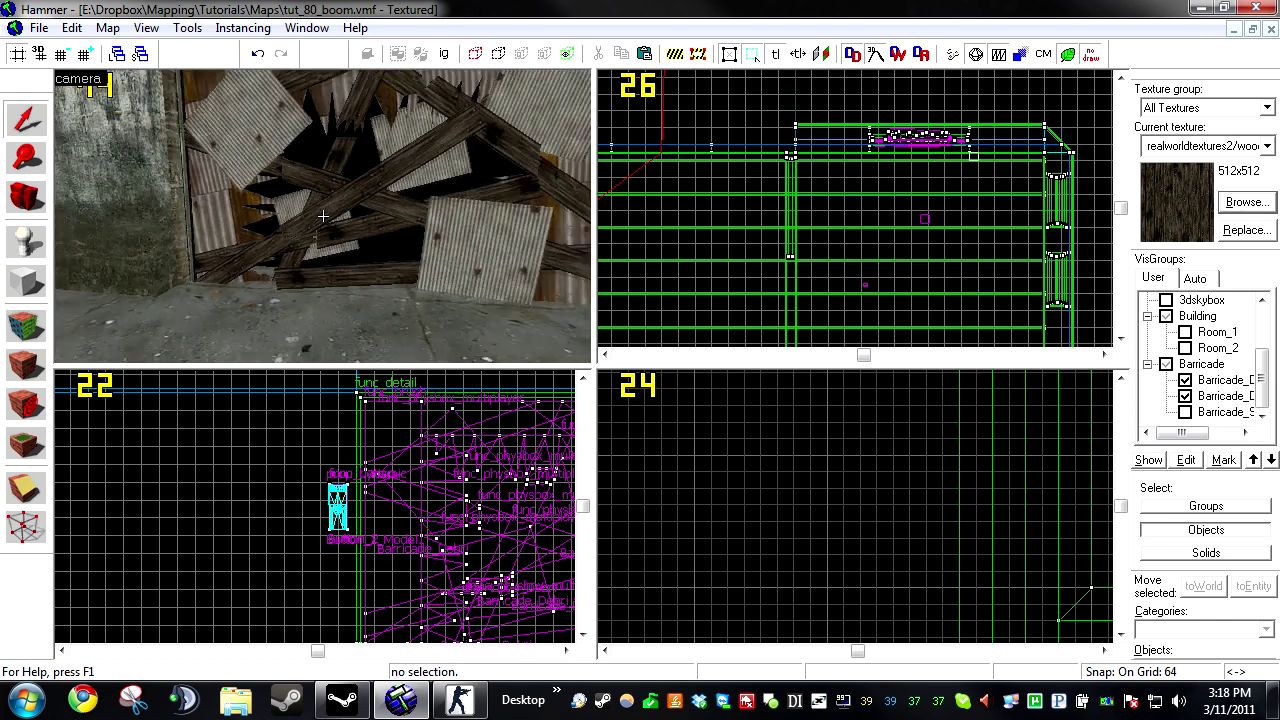
key(z)
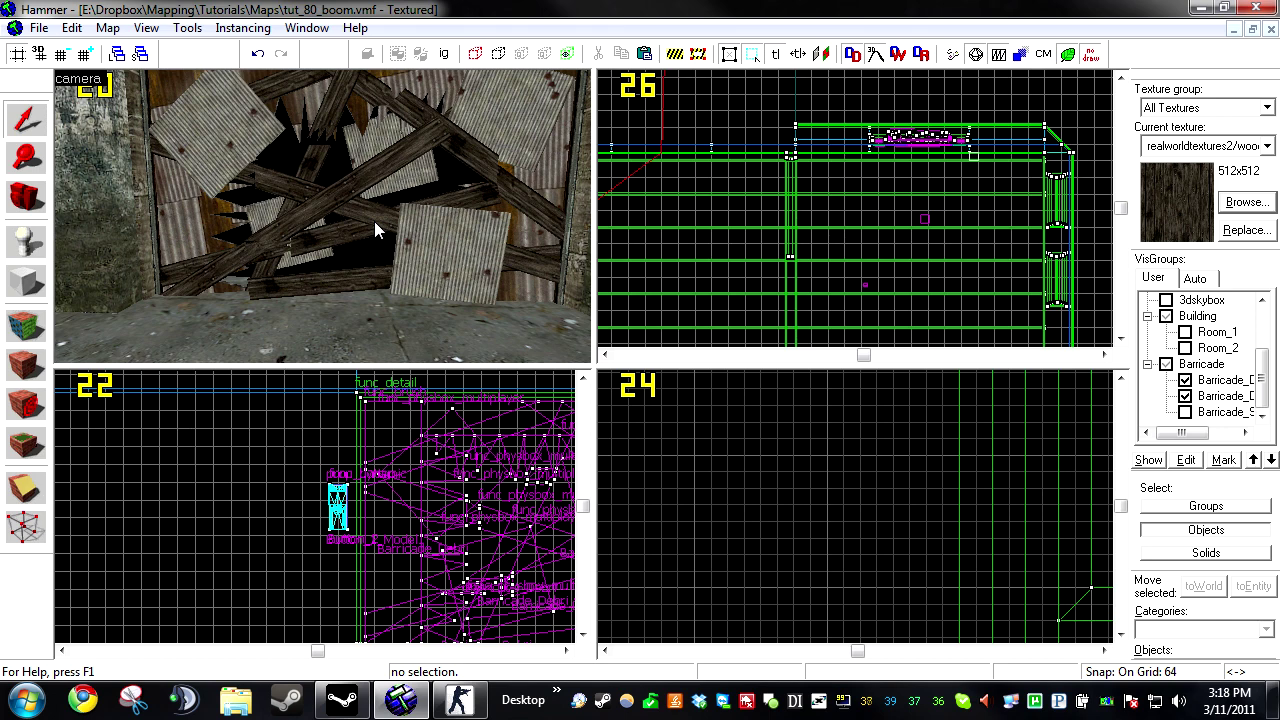
key(z)
key(w)
key(z)
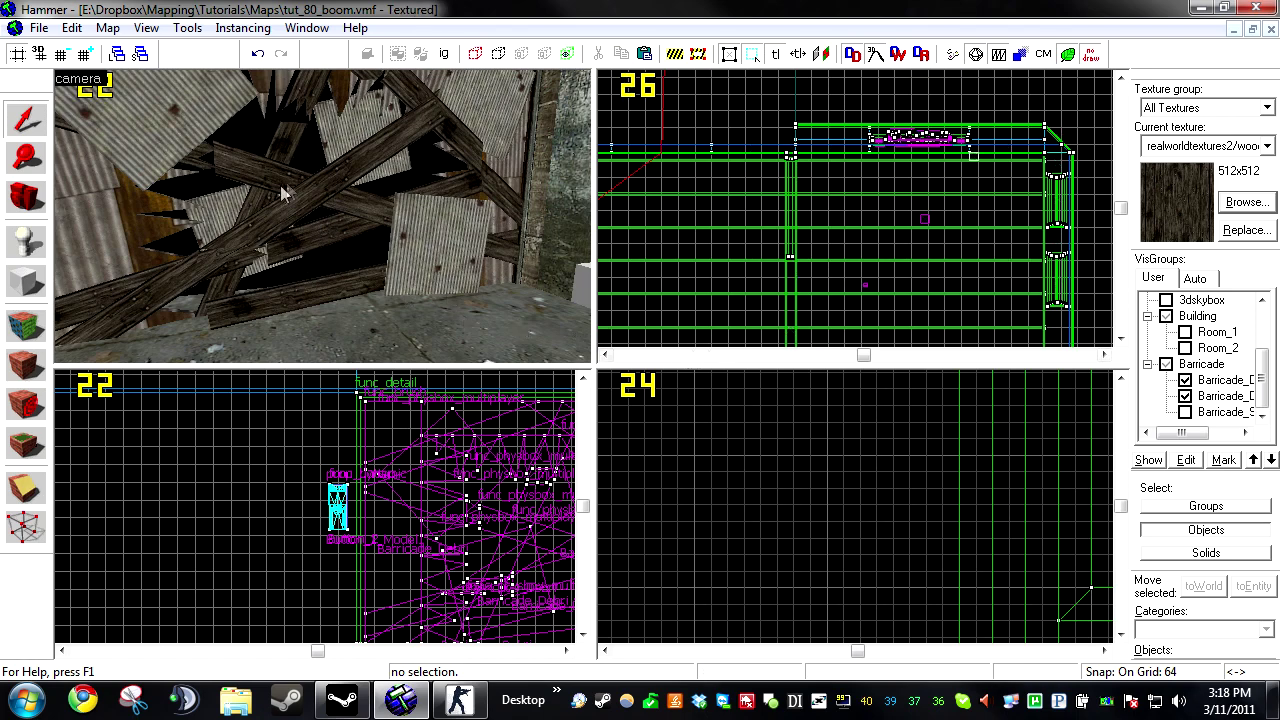
key(w)
key(a)
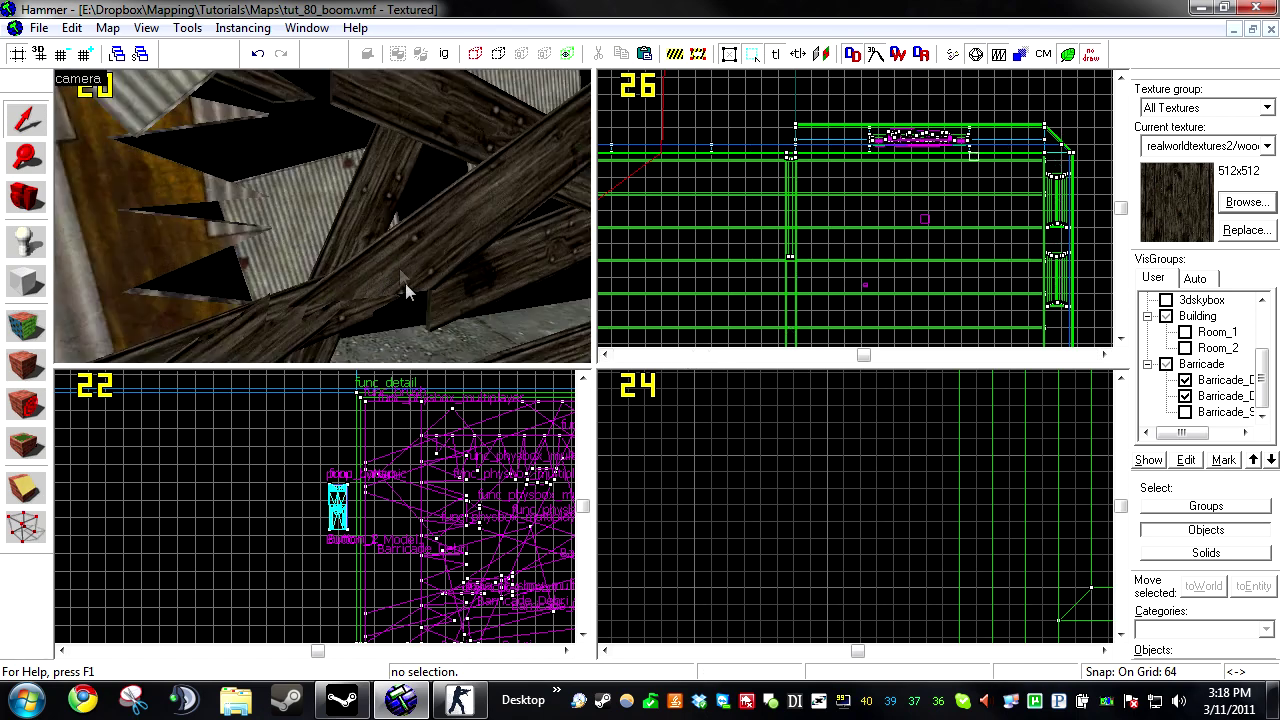
Step: Open the properties of the long diagonal debris plank and review its class info and flags
click(446, 231)
key(s)
key(d)
key(alt+Return)
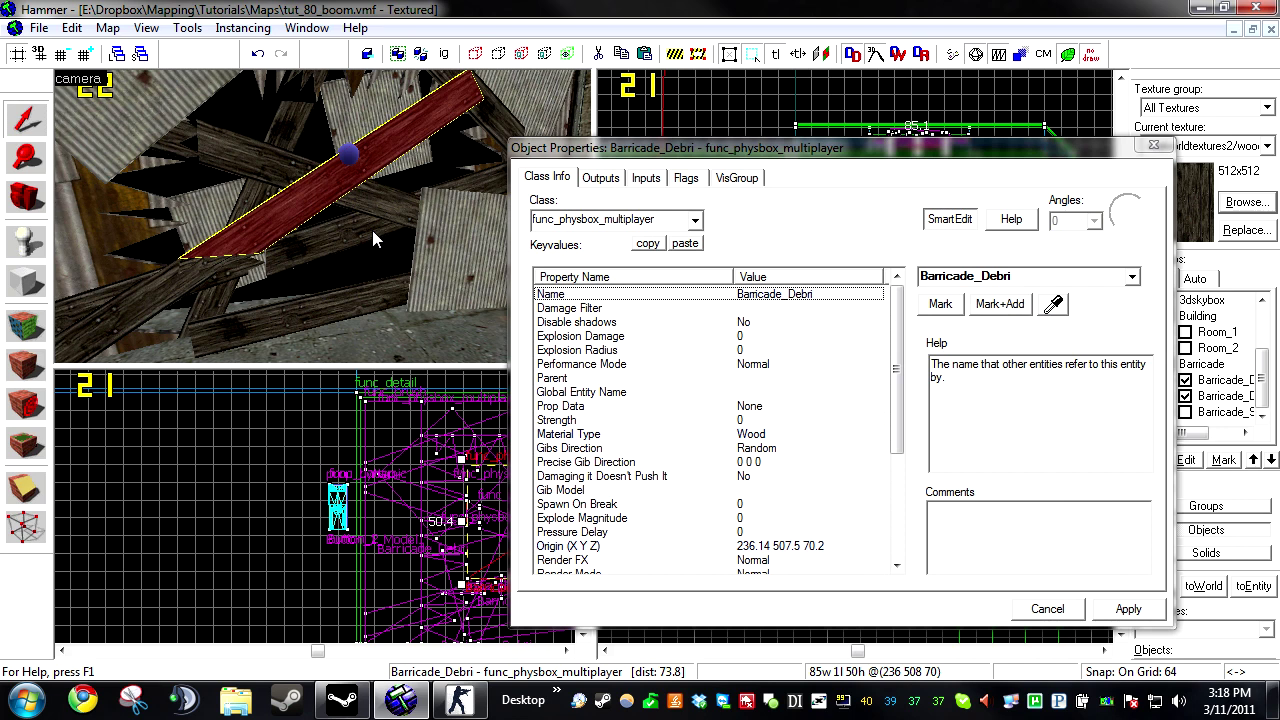
click(688, 180)
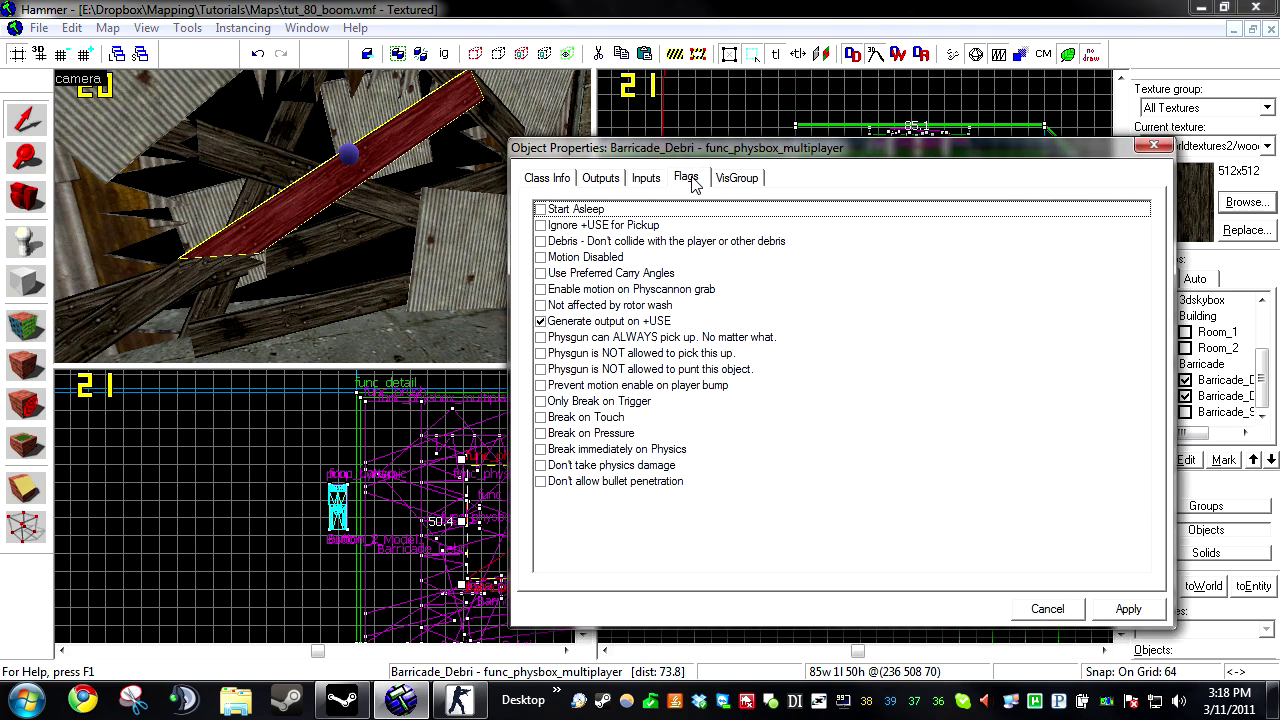
Step: Try the "Debris - Don't collide with the player or other debris" flag on the plank, clear it again and close the properties
click(540, 242)
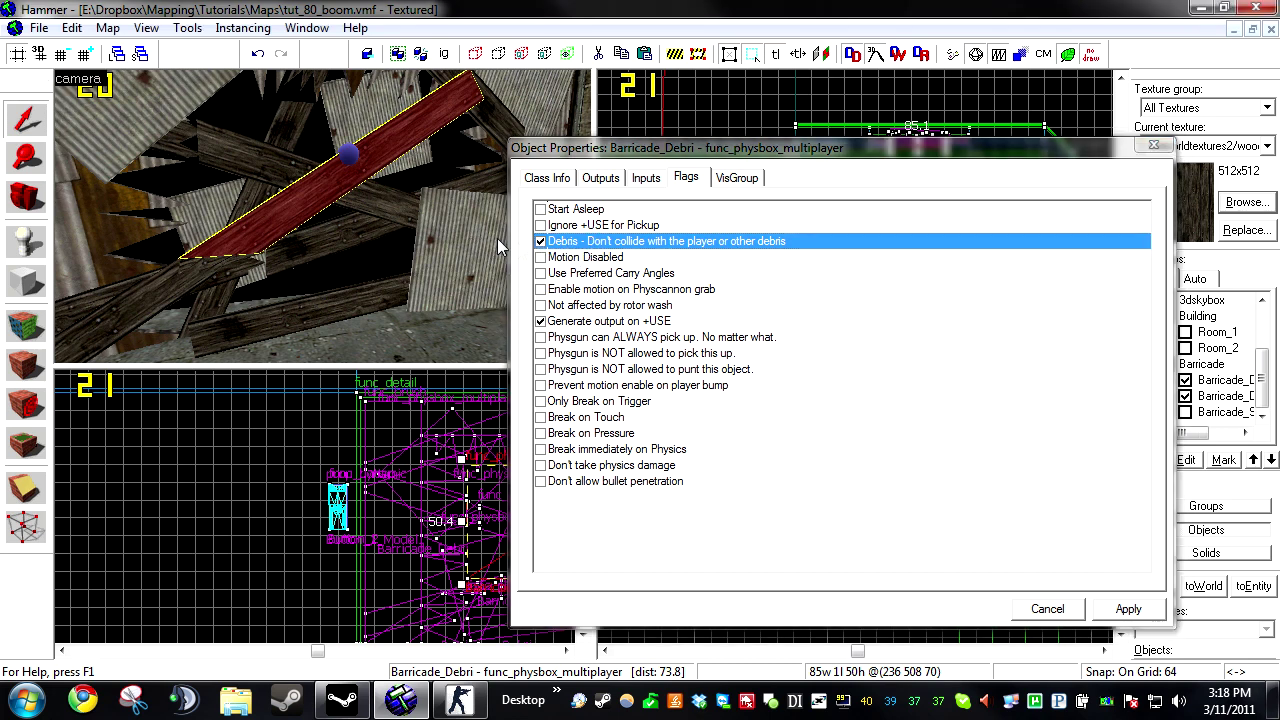
click(541, 242)
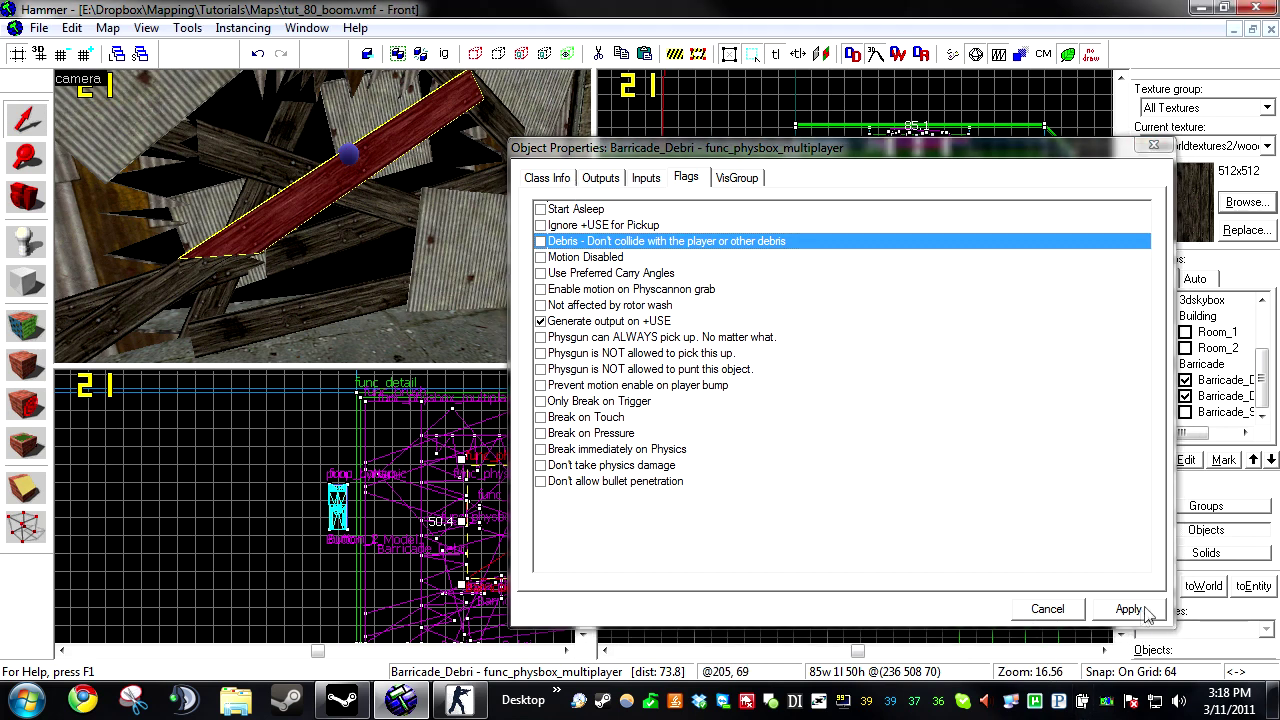
click(547, 178)
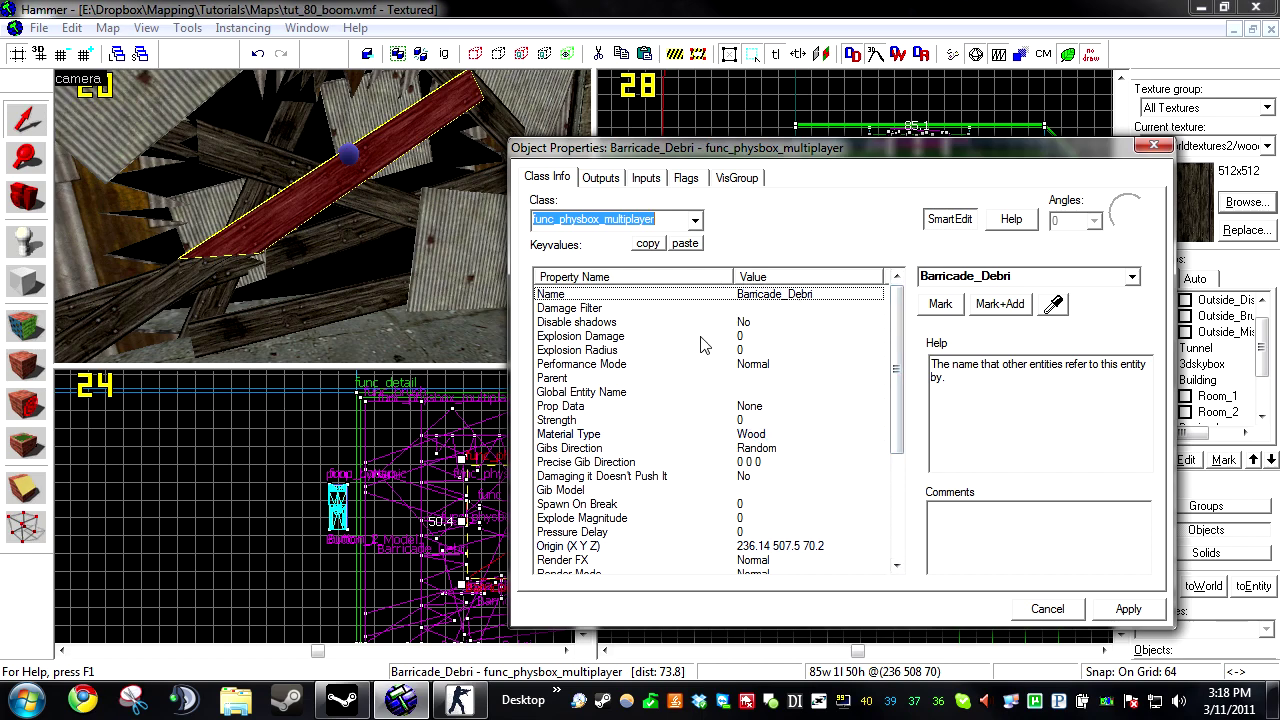
click(1127, 611)
click(1075, 609)
key(Escape)
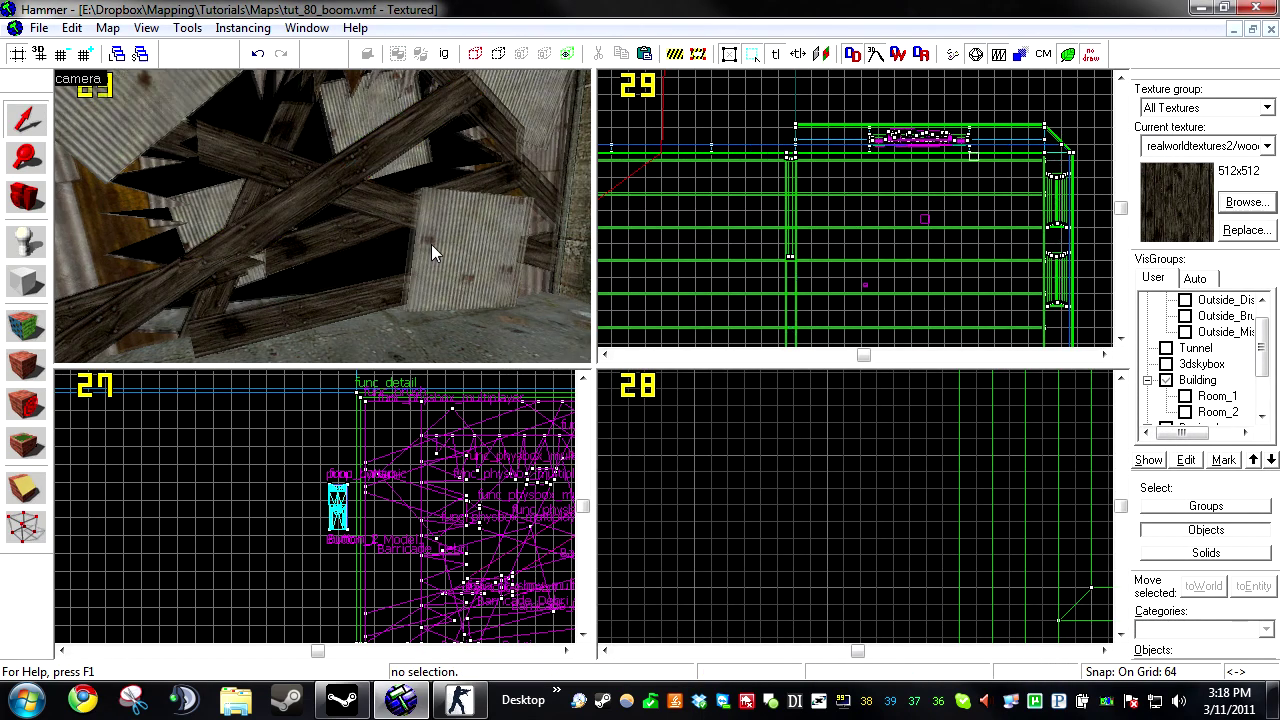
Step: Open the properties of the point_template cube beside the doorway and review its name and Template 1 entry
key(z)
key(s)
key(z)
click(453, 278)
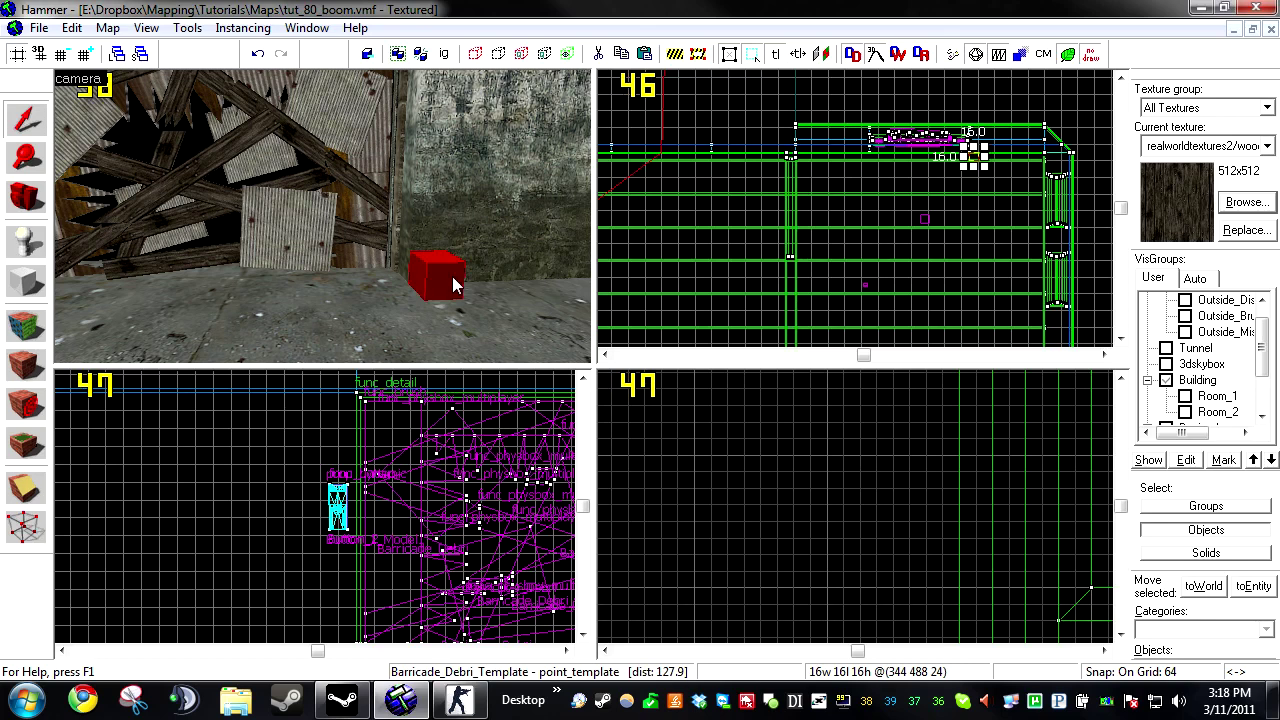
key(alt+Return)
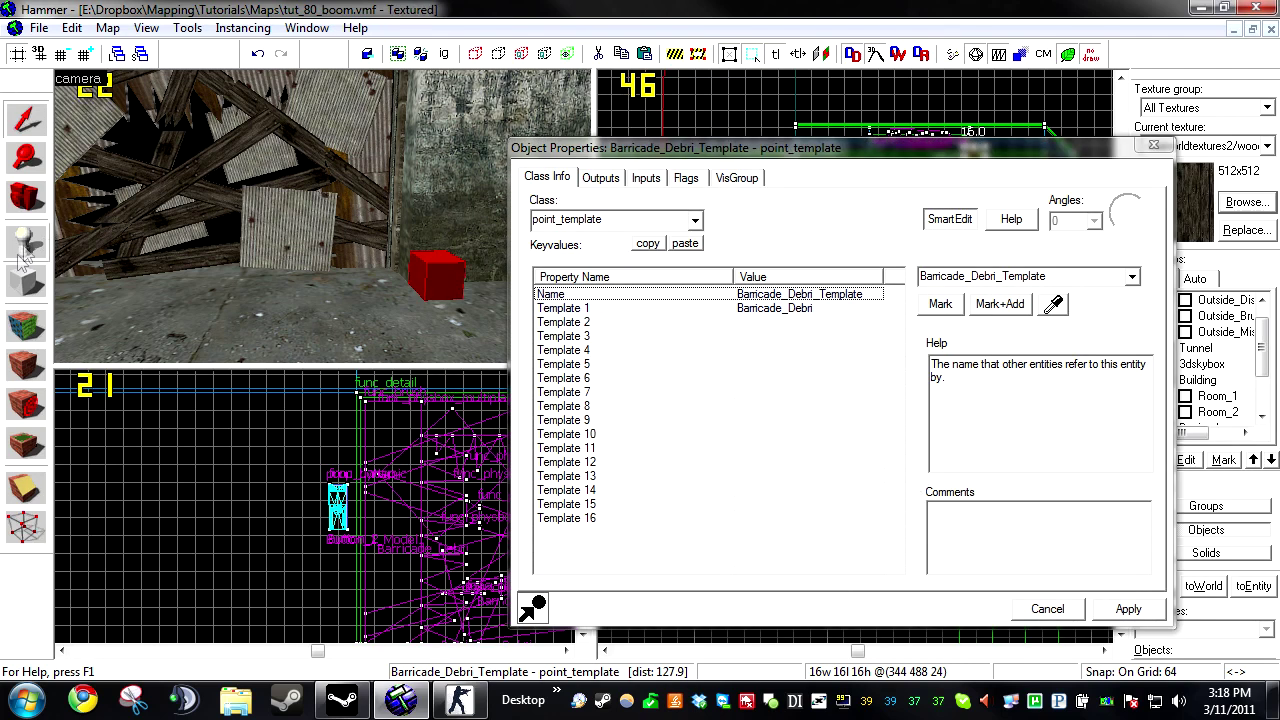
click(815, 297)
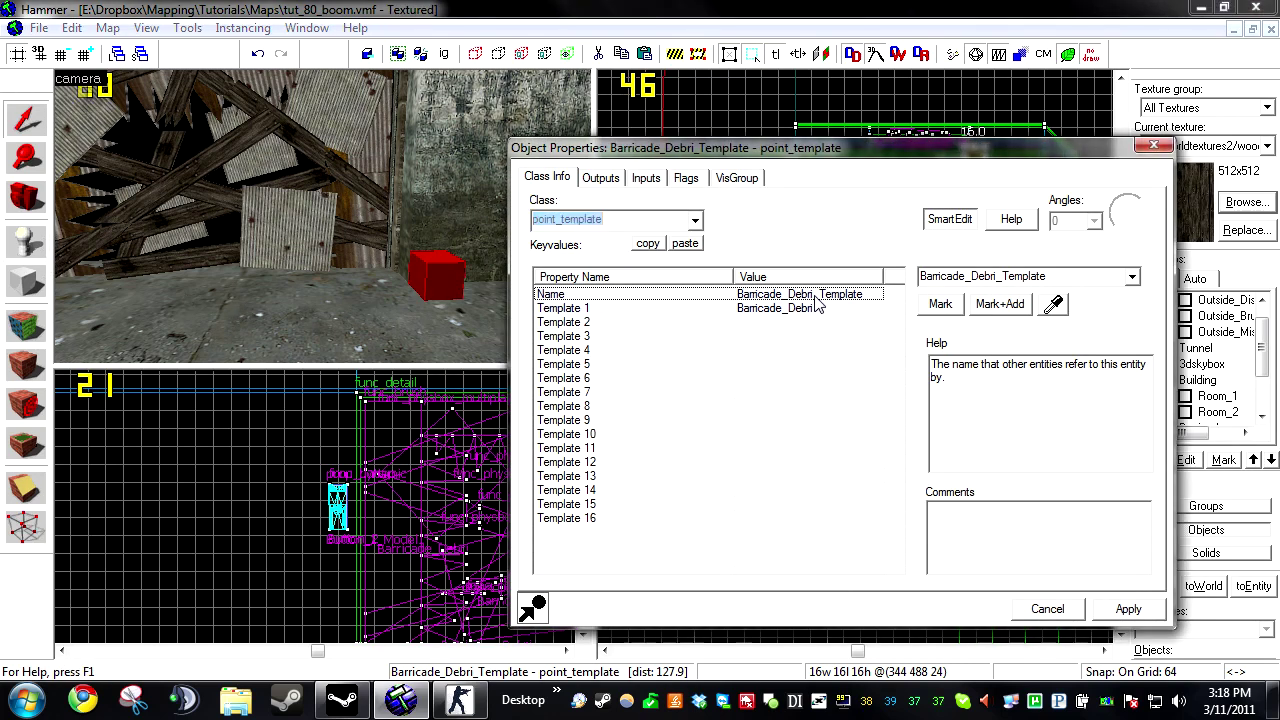
click(815, 303)
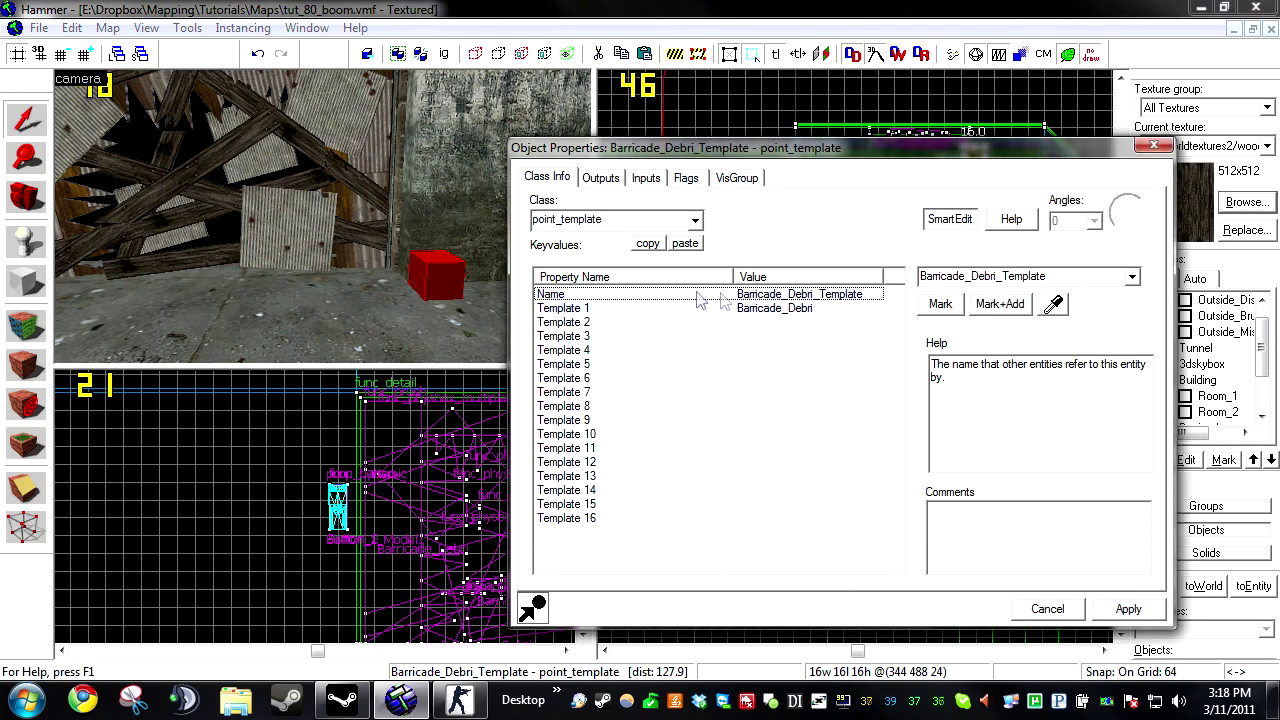
click(624, 309)
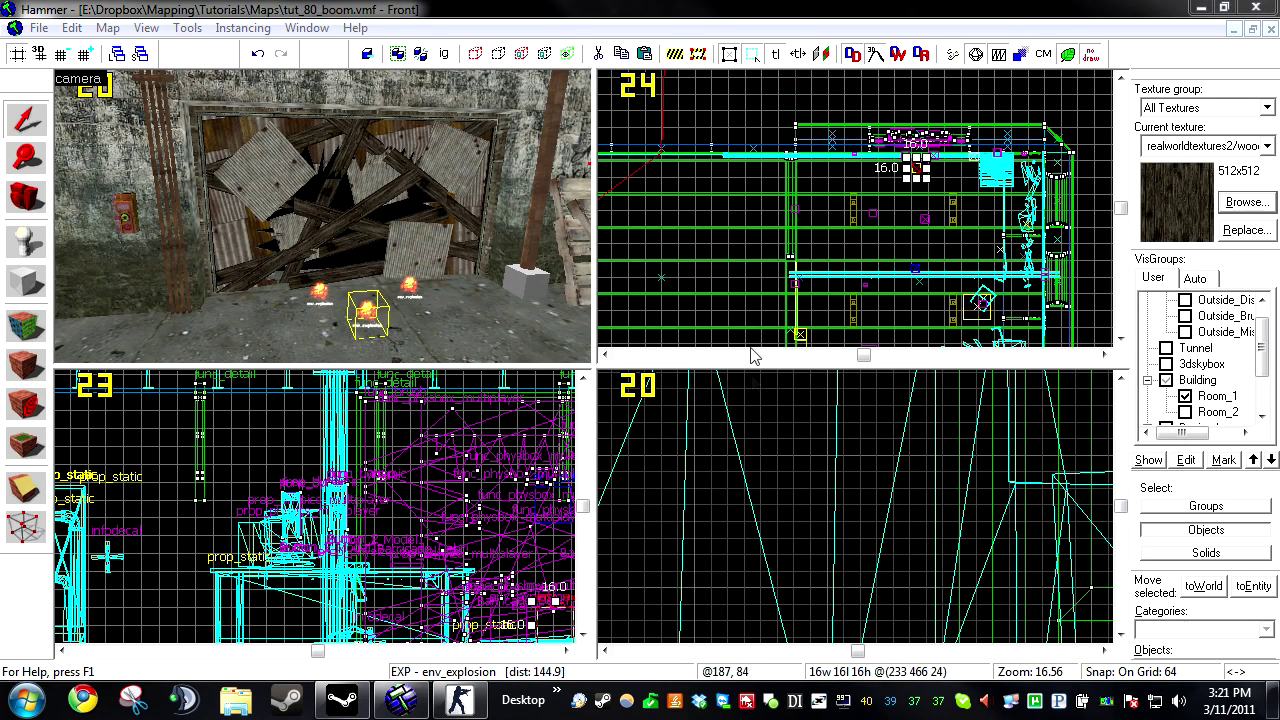
Step: Maximize the 3D view on the doorway, button and explosions, and show the strong barricade visgroup
key(Escape)
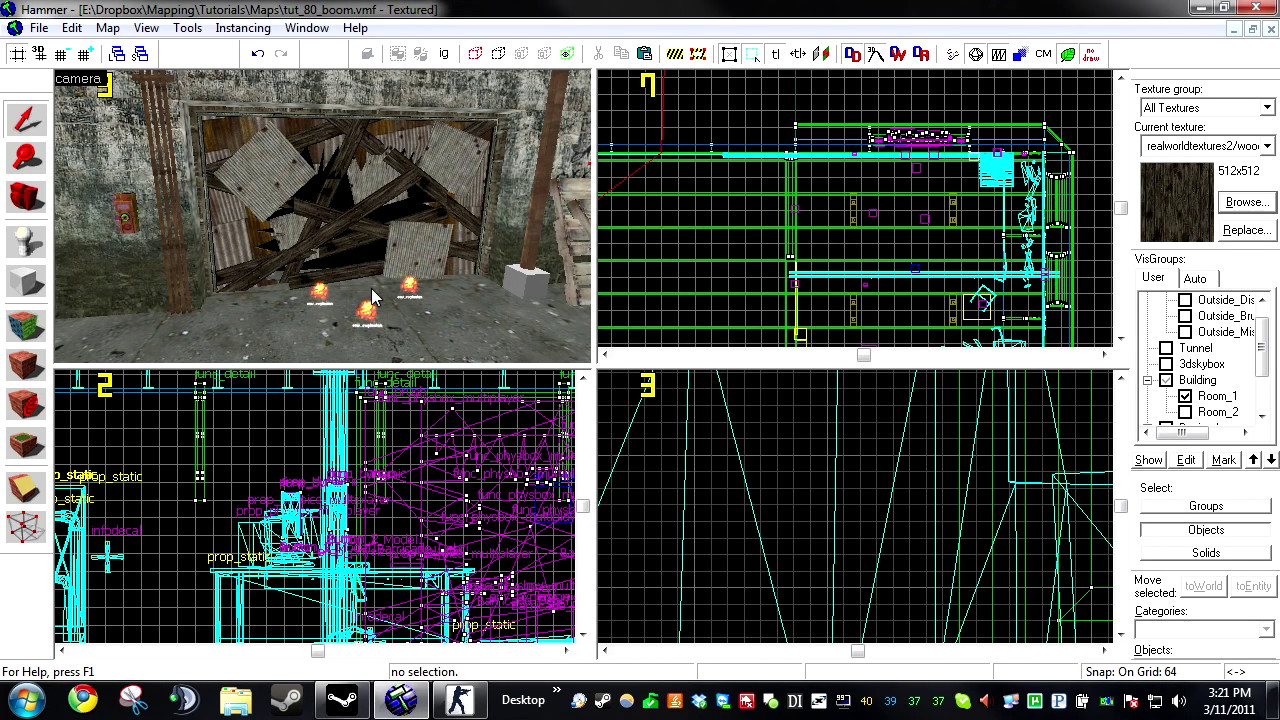
scroll(371, 289, down, 1)
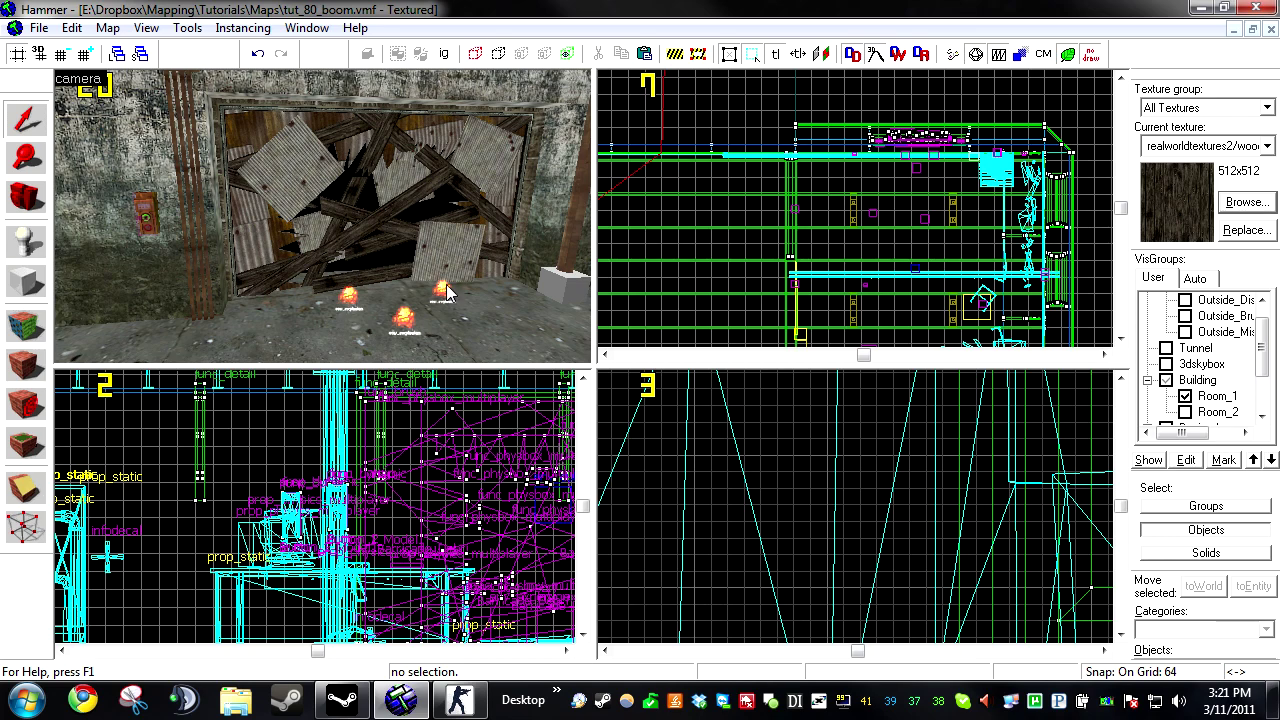
key(a)
key(w)
key(z)
key(s)
key(z)
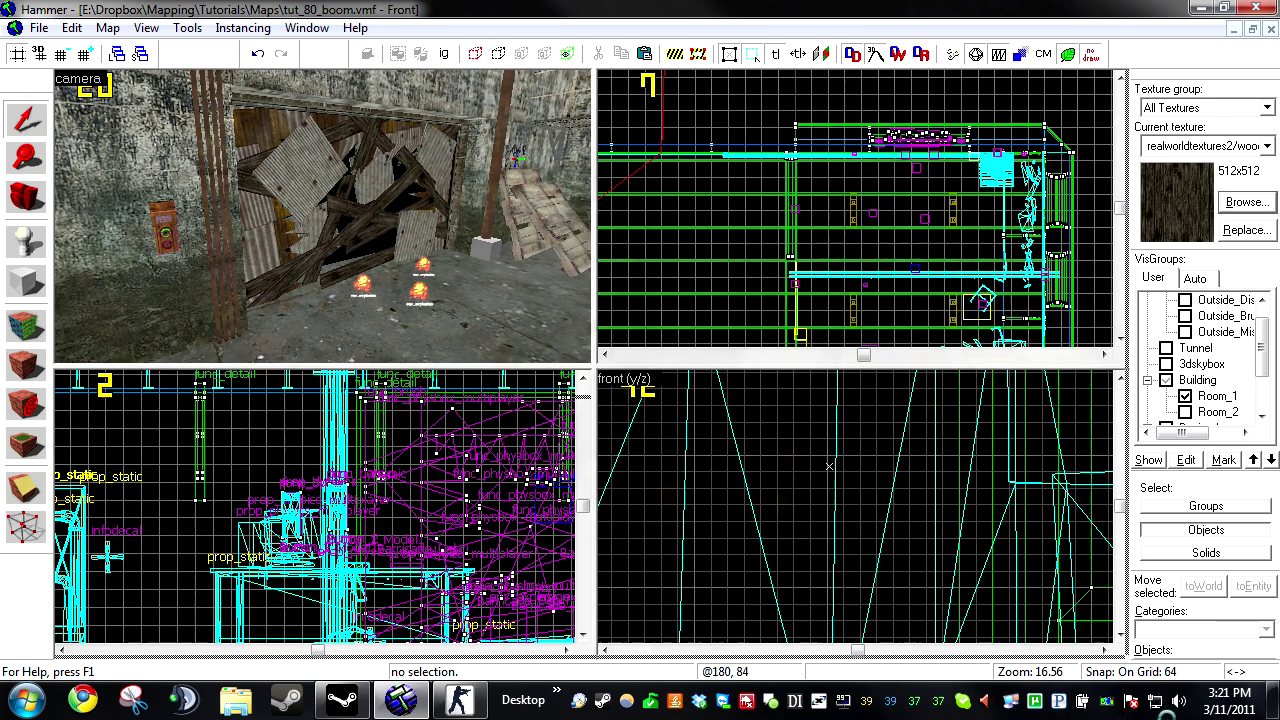
key(shift+z)
scroll(1233, 352, down, 2)
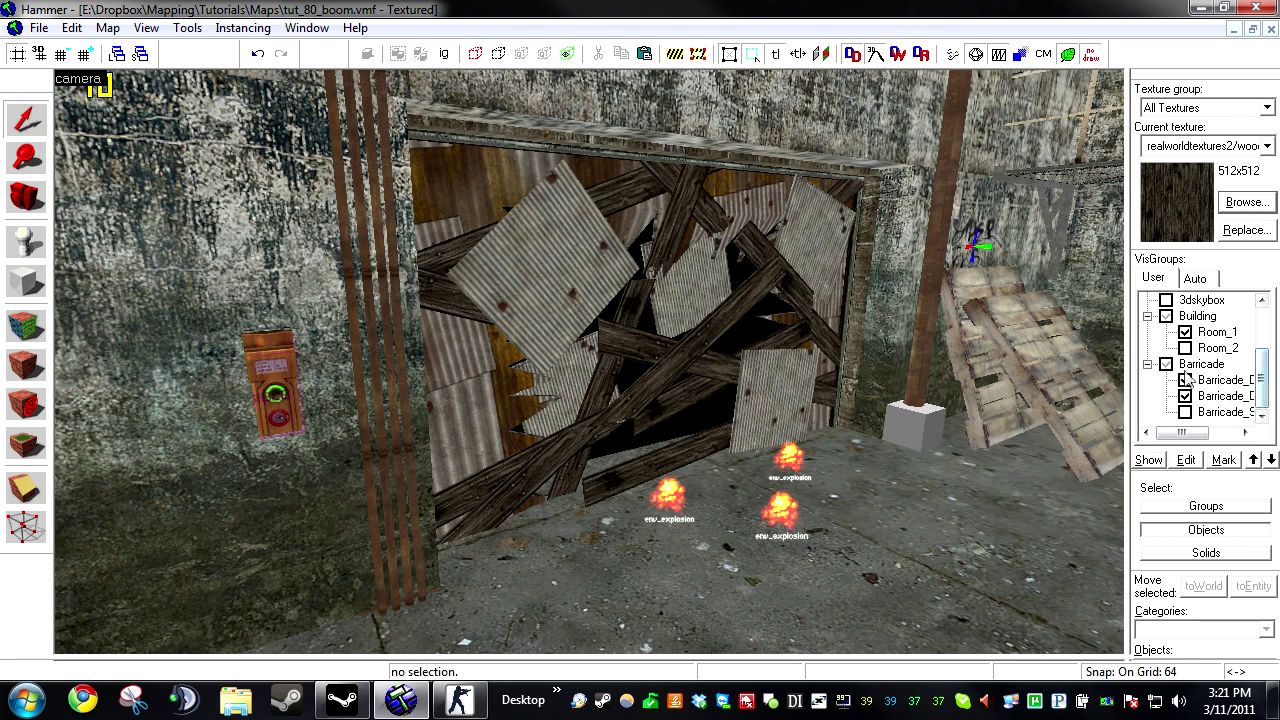
click(1185, 412)
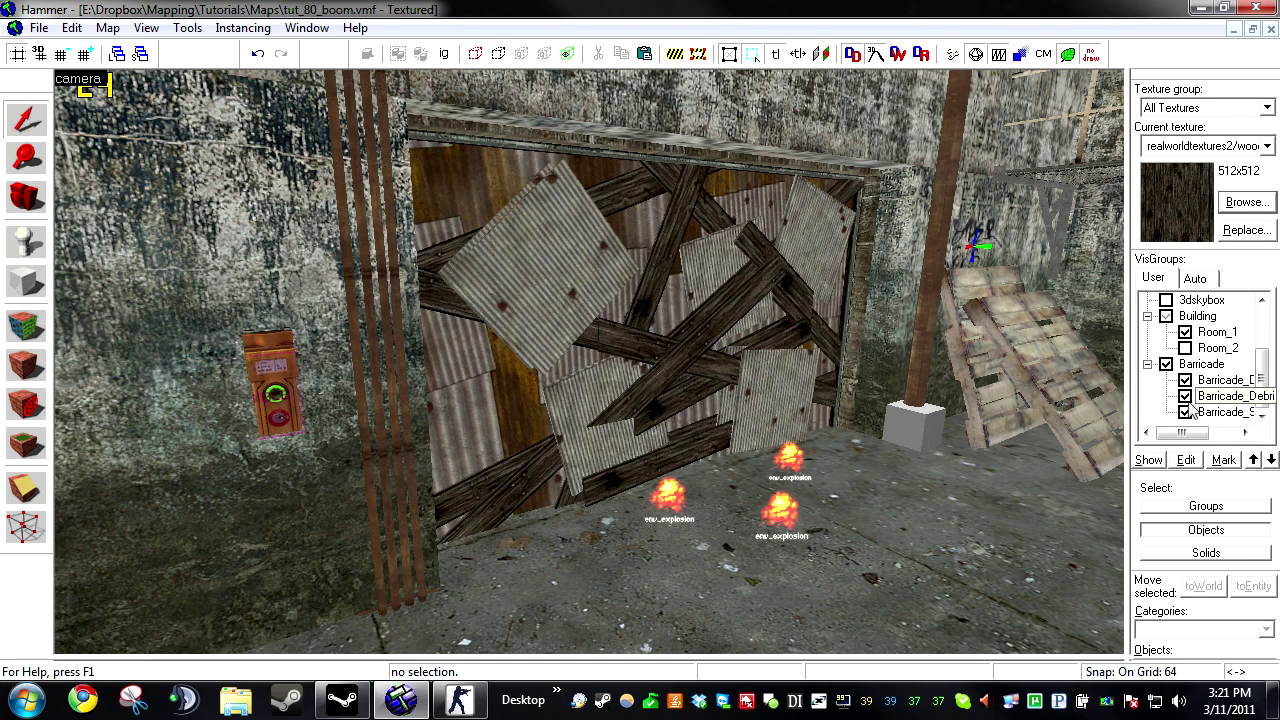
Step: Open the properties of the wall button beside the doorway, clear the dialog from the barricade and hide the debris visgroup
click(271, 392)
key(alt+Return)
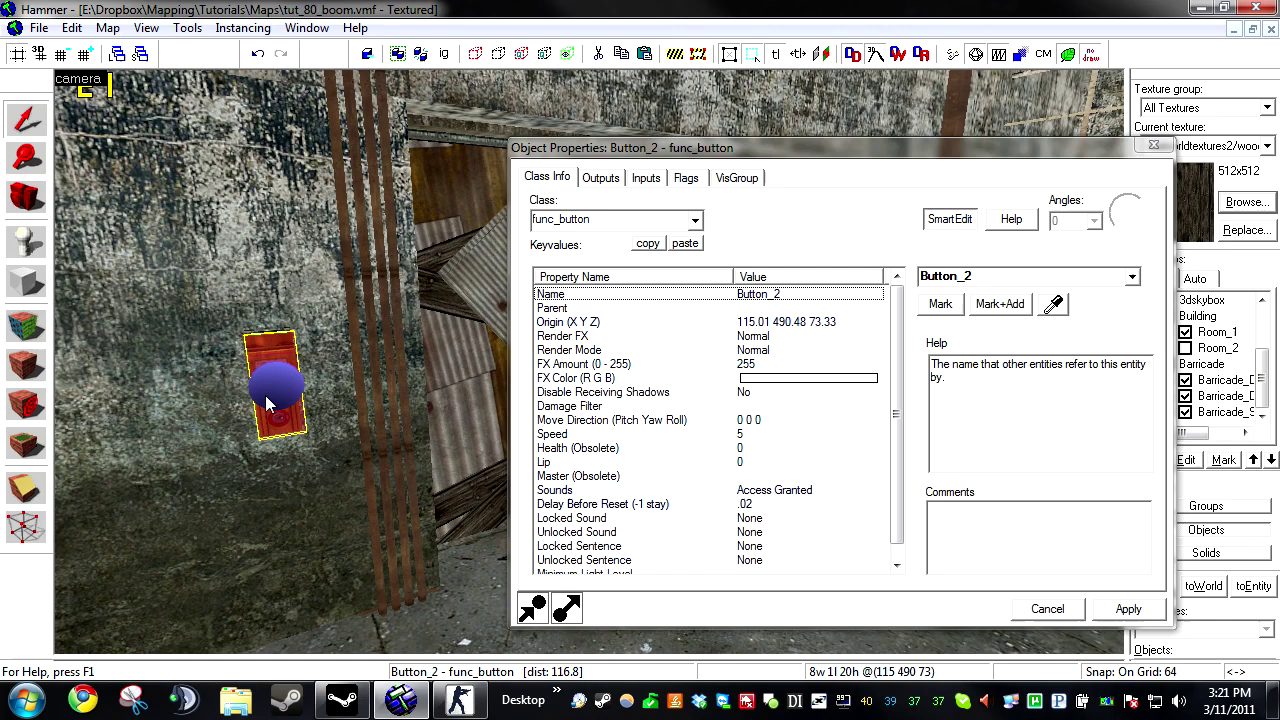
drag(705, 147, 205, 81)
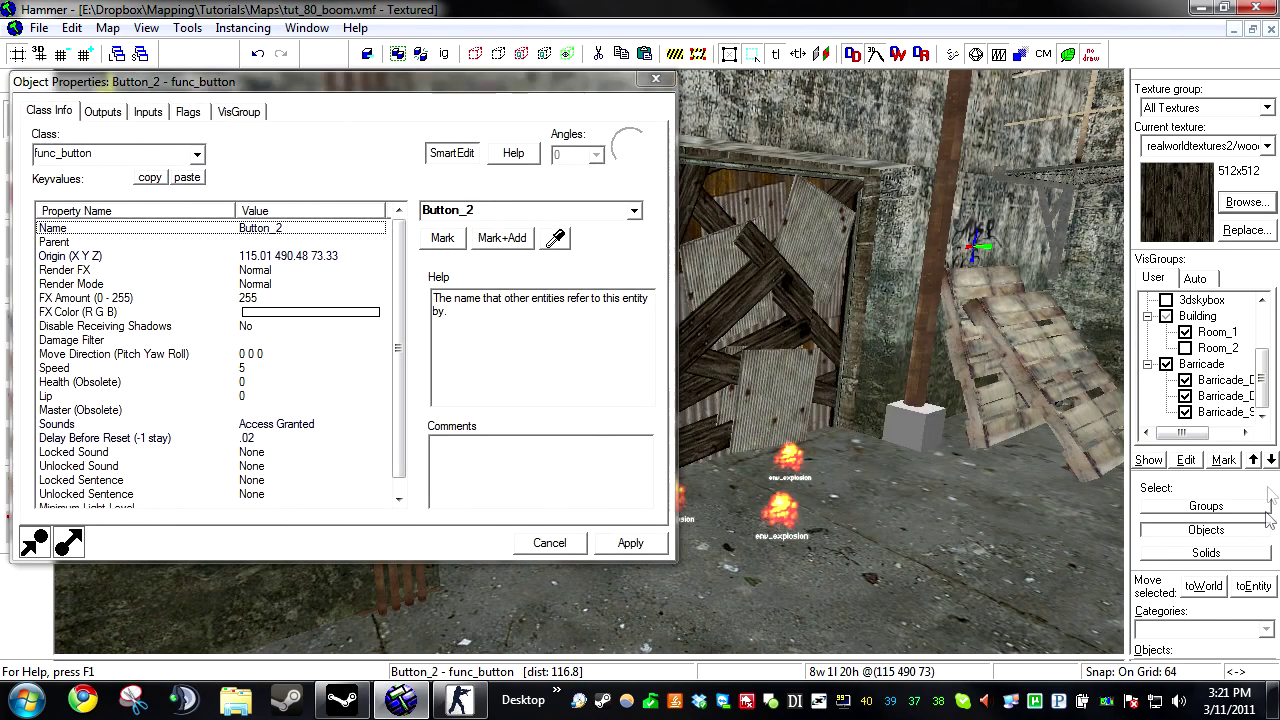
click(1185, 396)
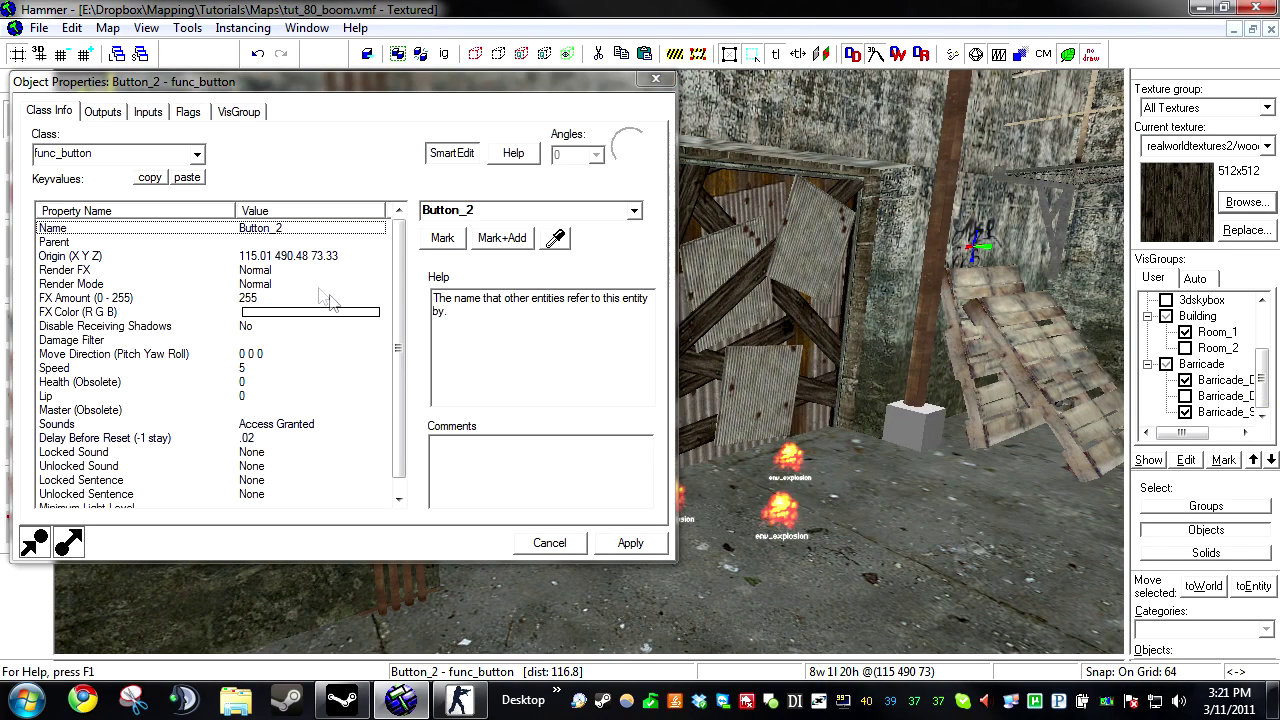
Step: Add an OnPressed output to the button that targets the EXP explosions with the Explode input
click(104, 112)
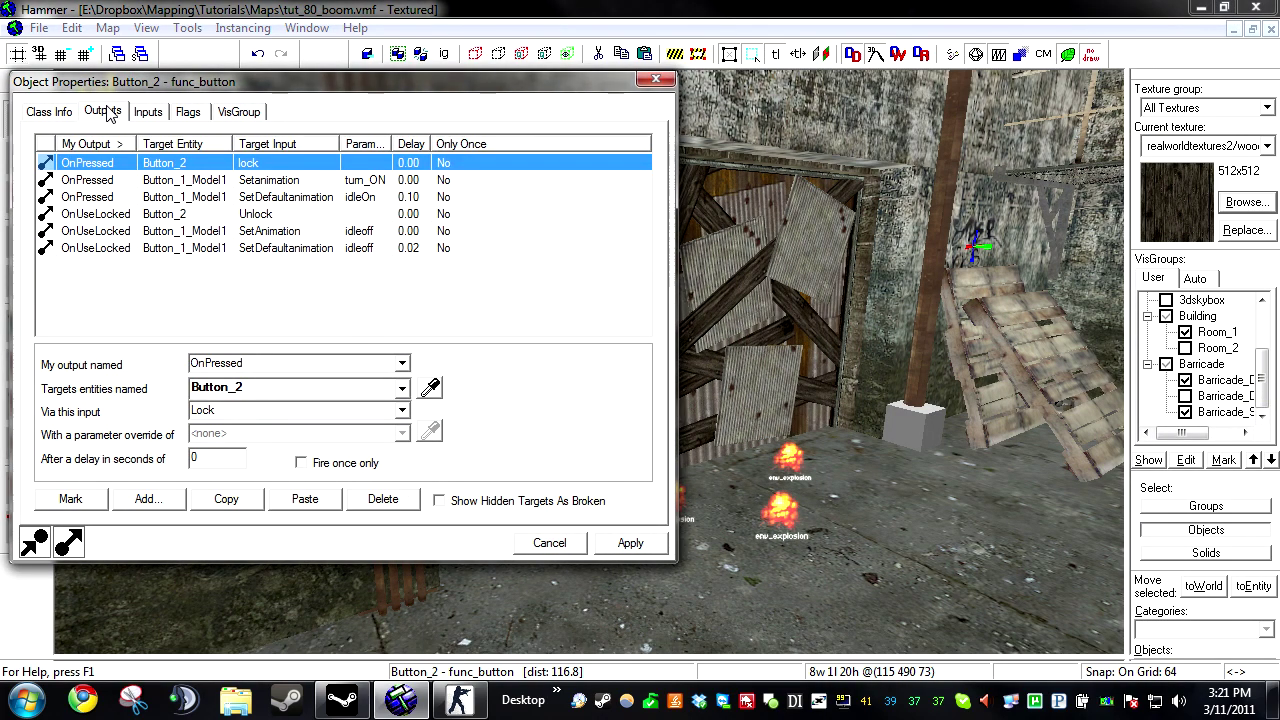
click(148, 498)
click(403, 364)
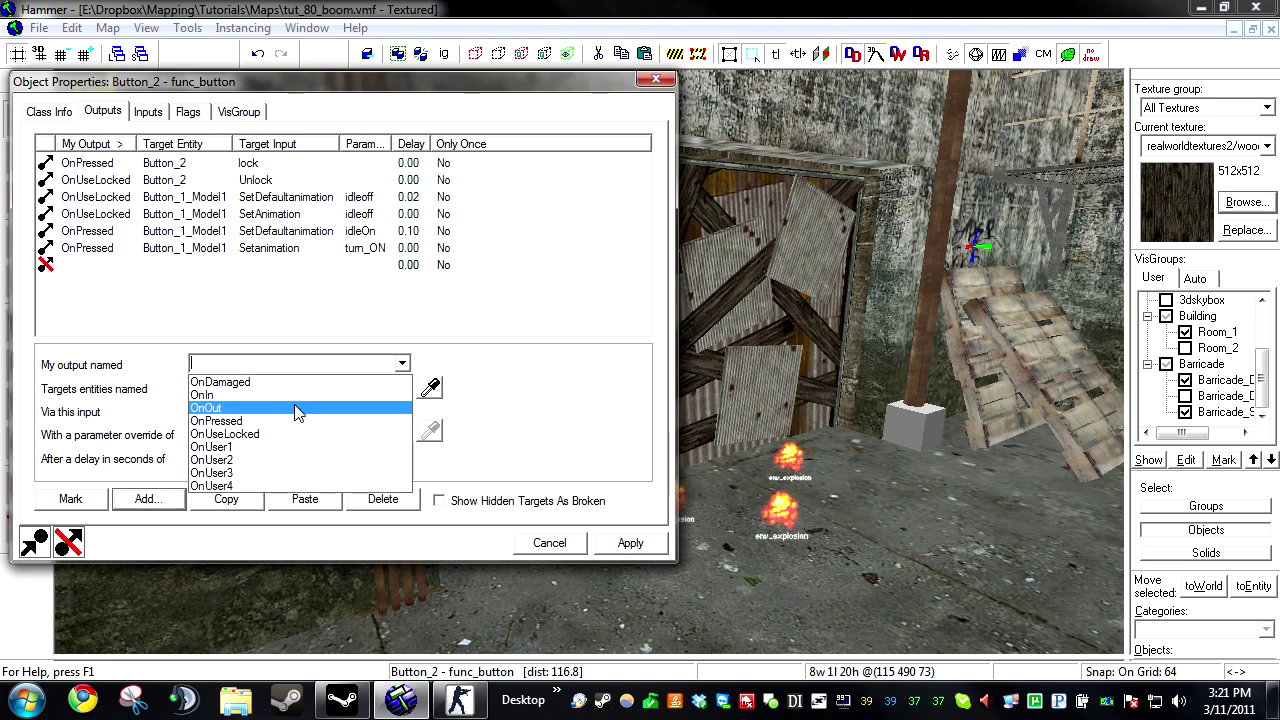
click(297, 418)
click(791, 451)
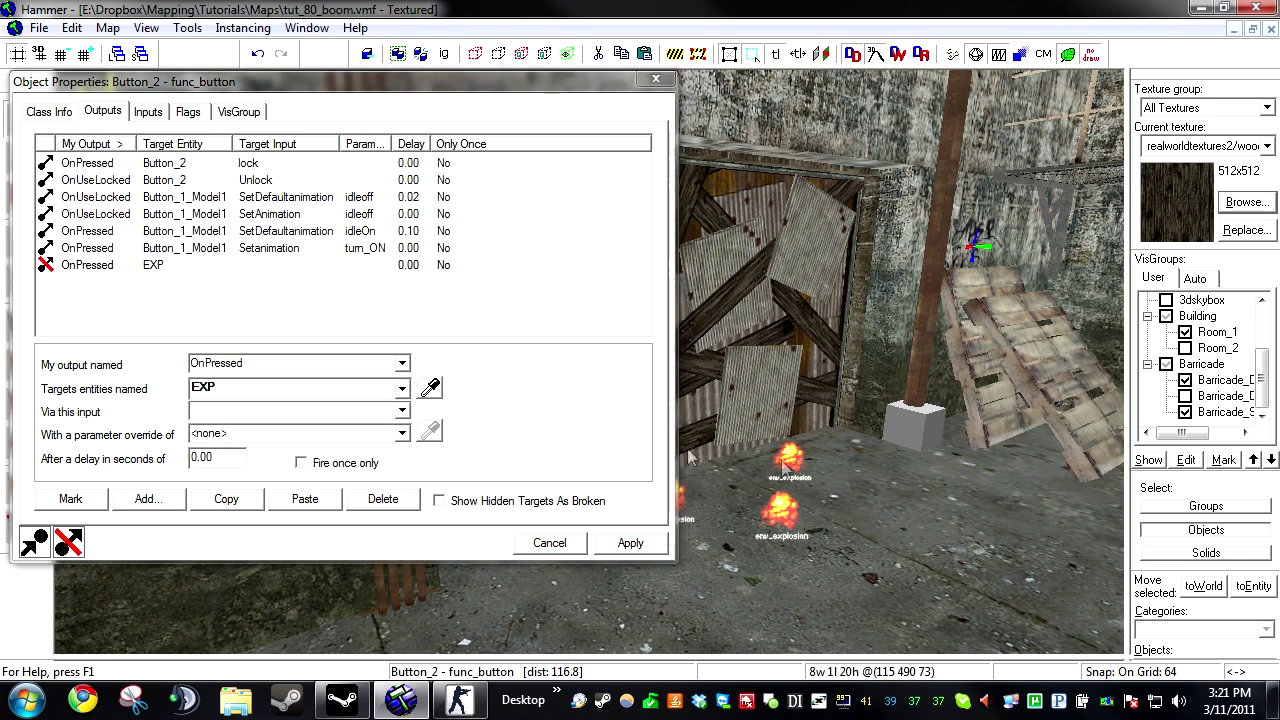
click(251, 410)
text(Explode)
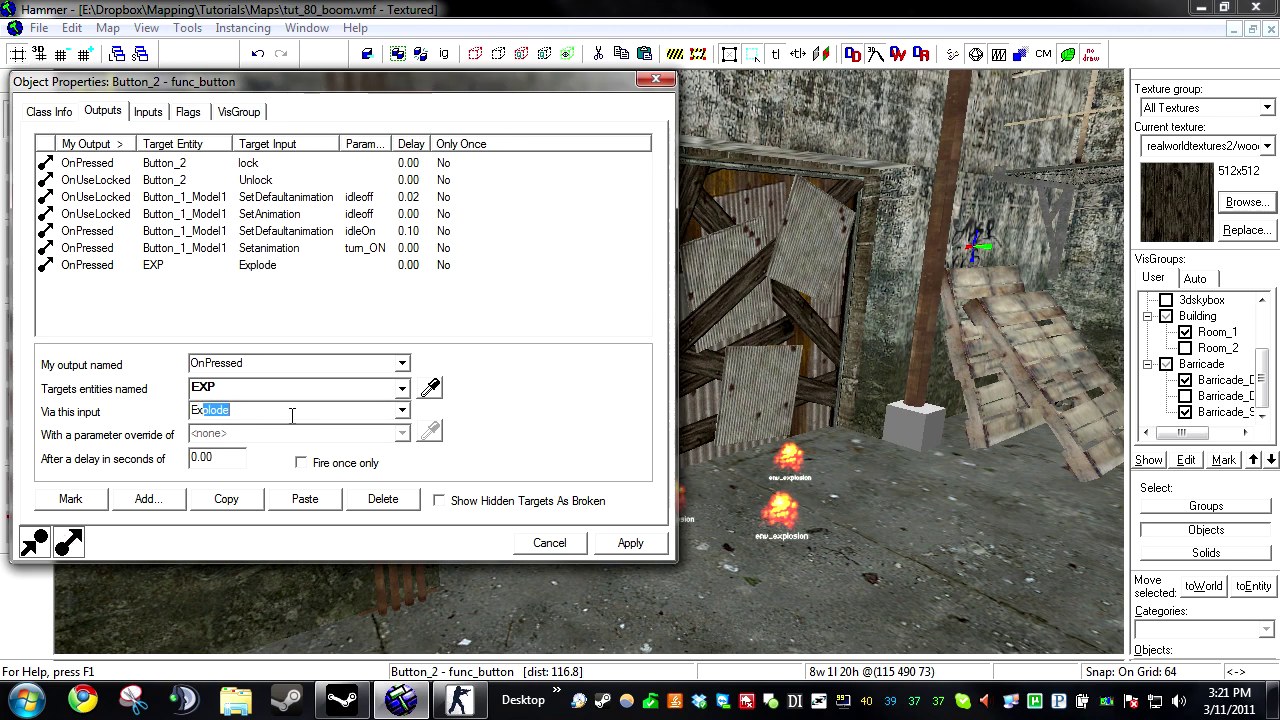
click(624, 543)
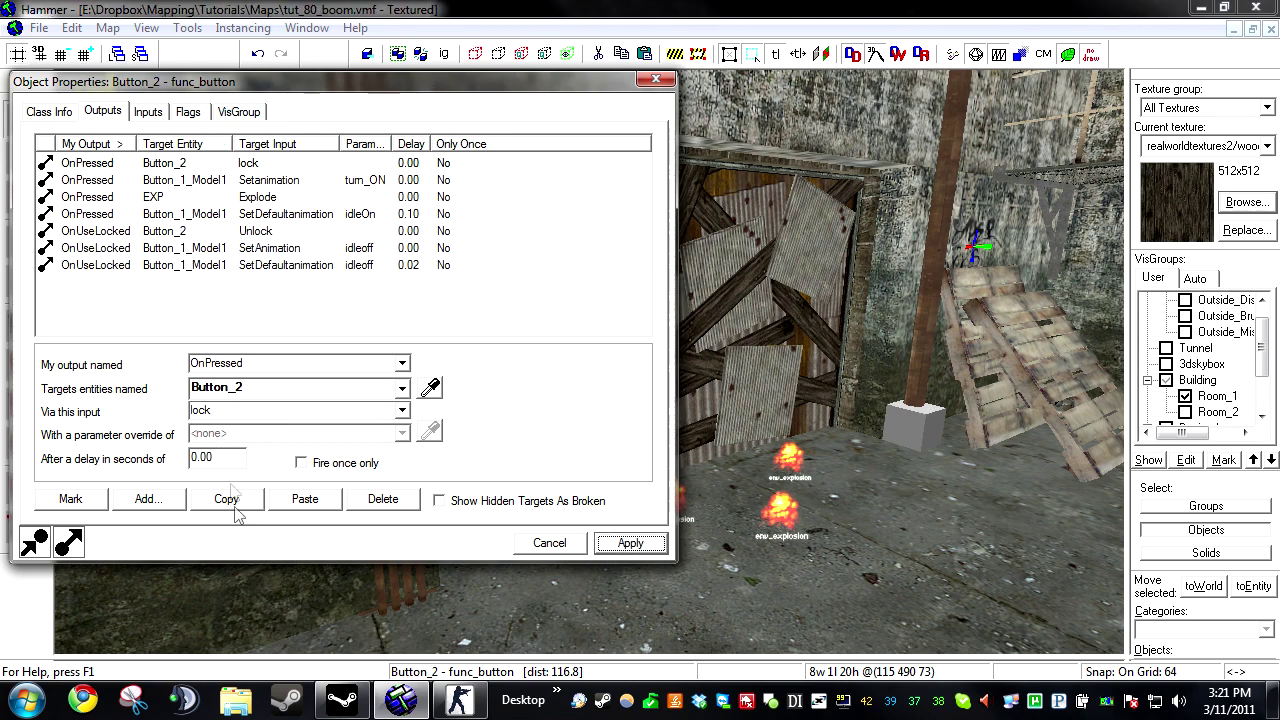
Step: Add an OnPressed output to the button that sends Break to Barricade_Break after a 0.01 second delay
click(148, 499)
click(300, 364)
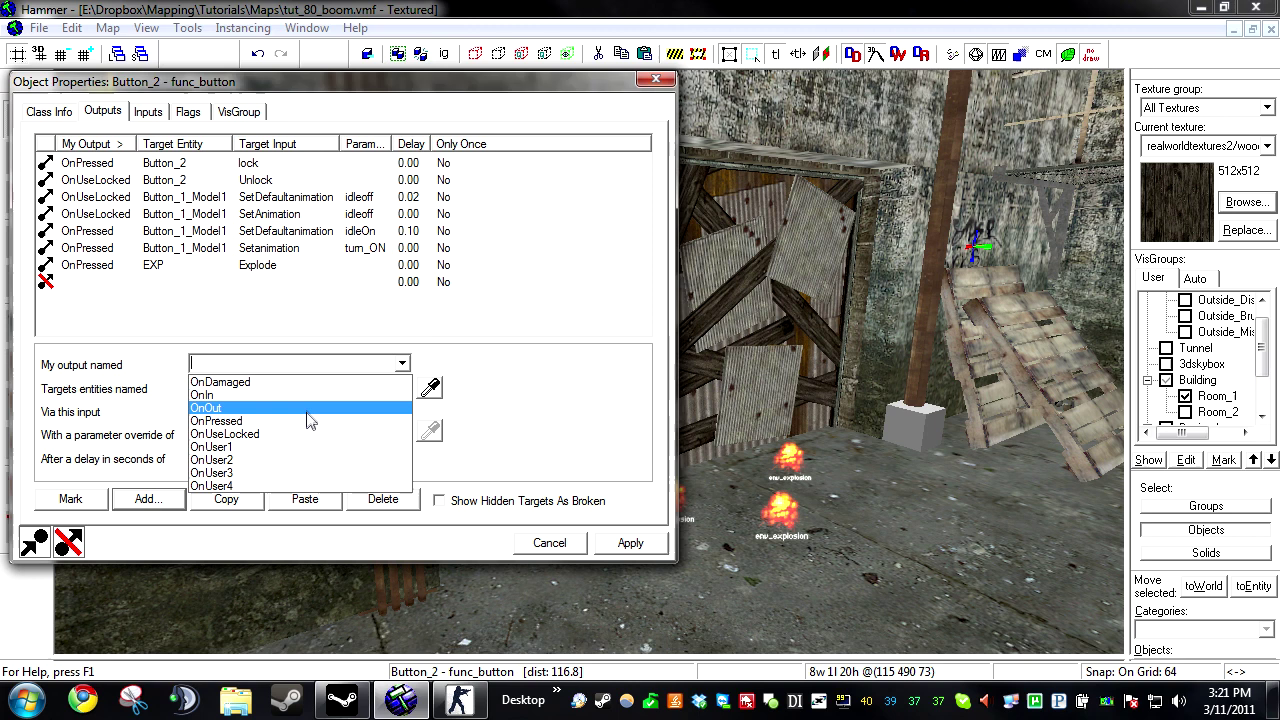
click(307, 421)
click(430, 387)
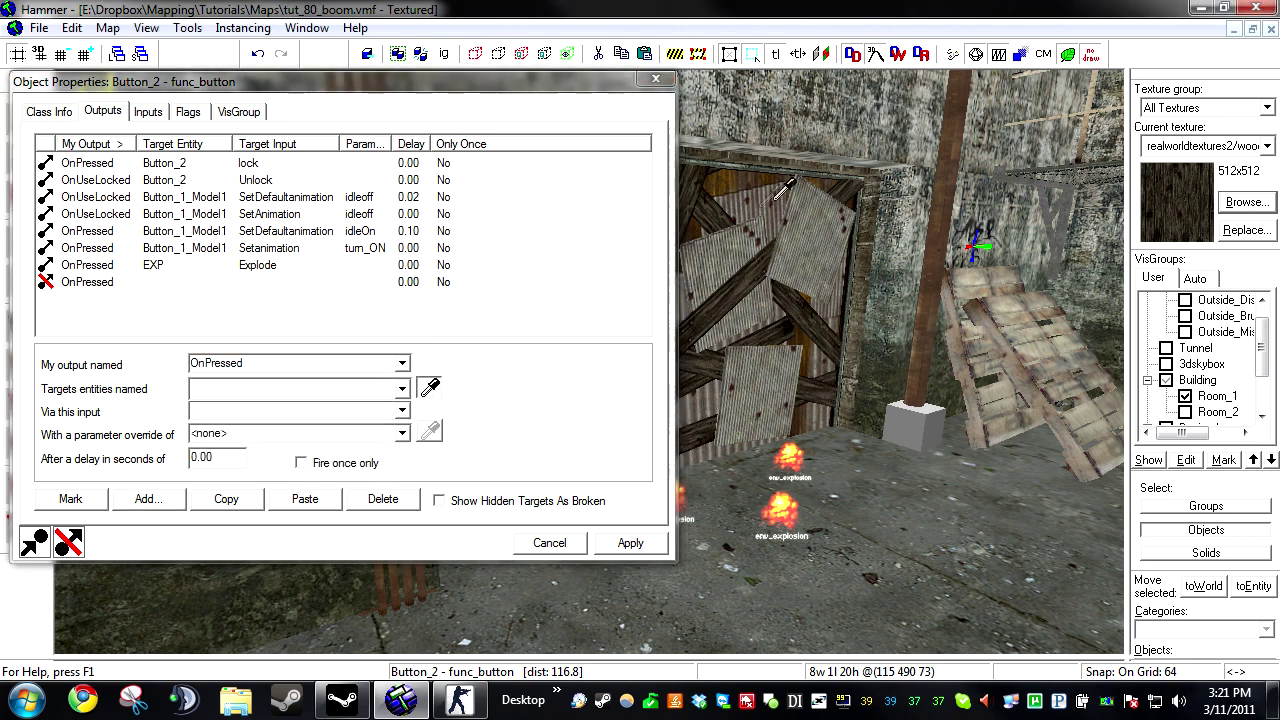
click(760, 184)
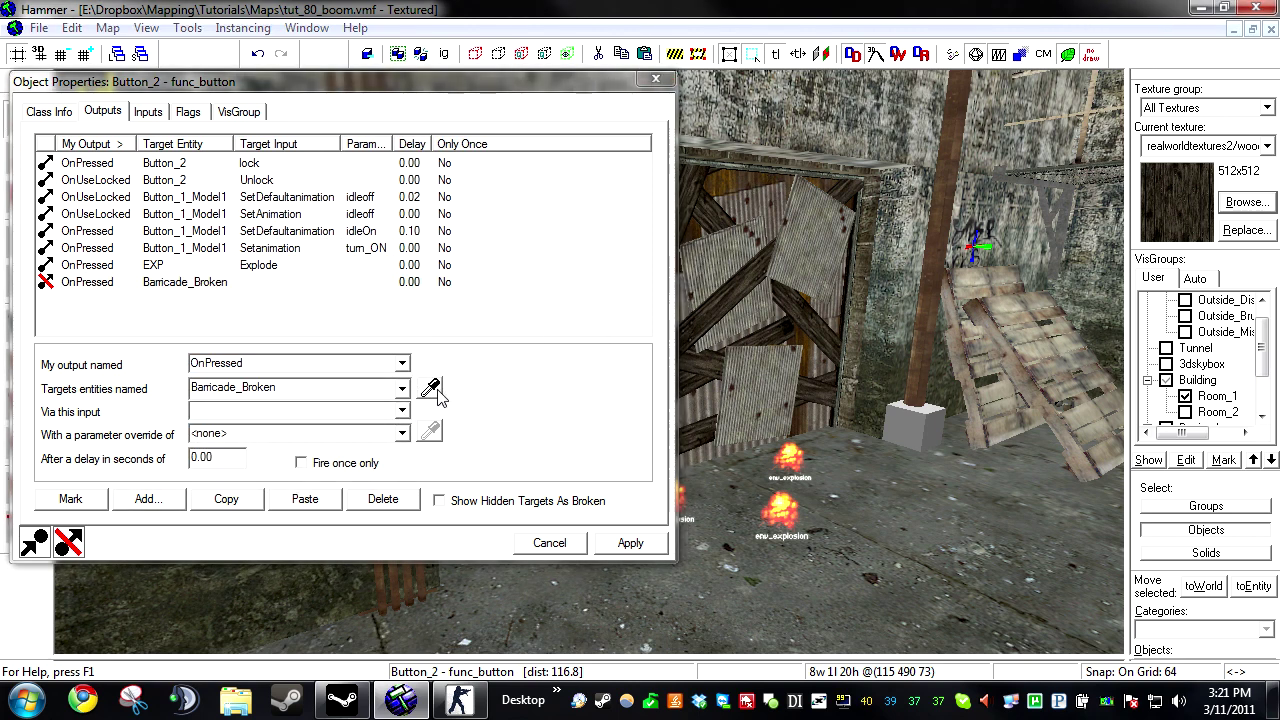
click(781, 313)
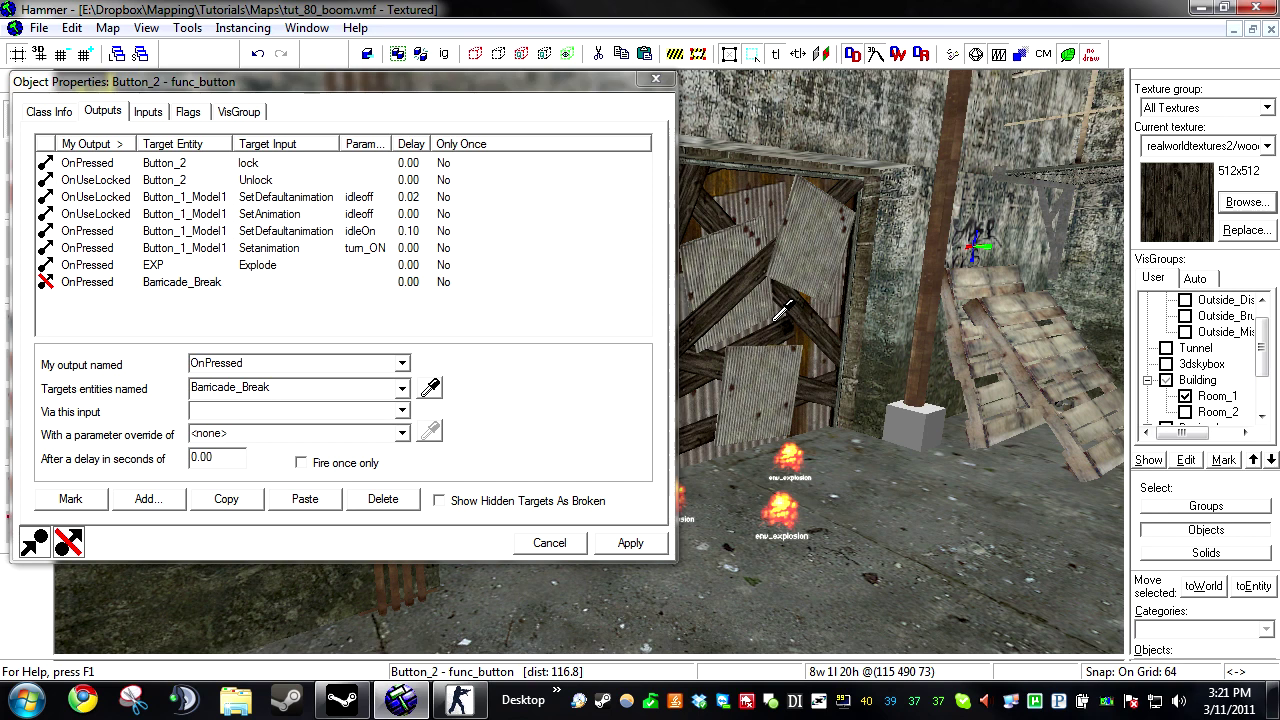
click(246, 411)
text(Break)
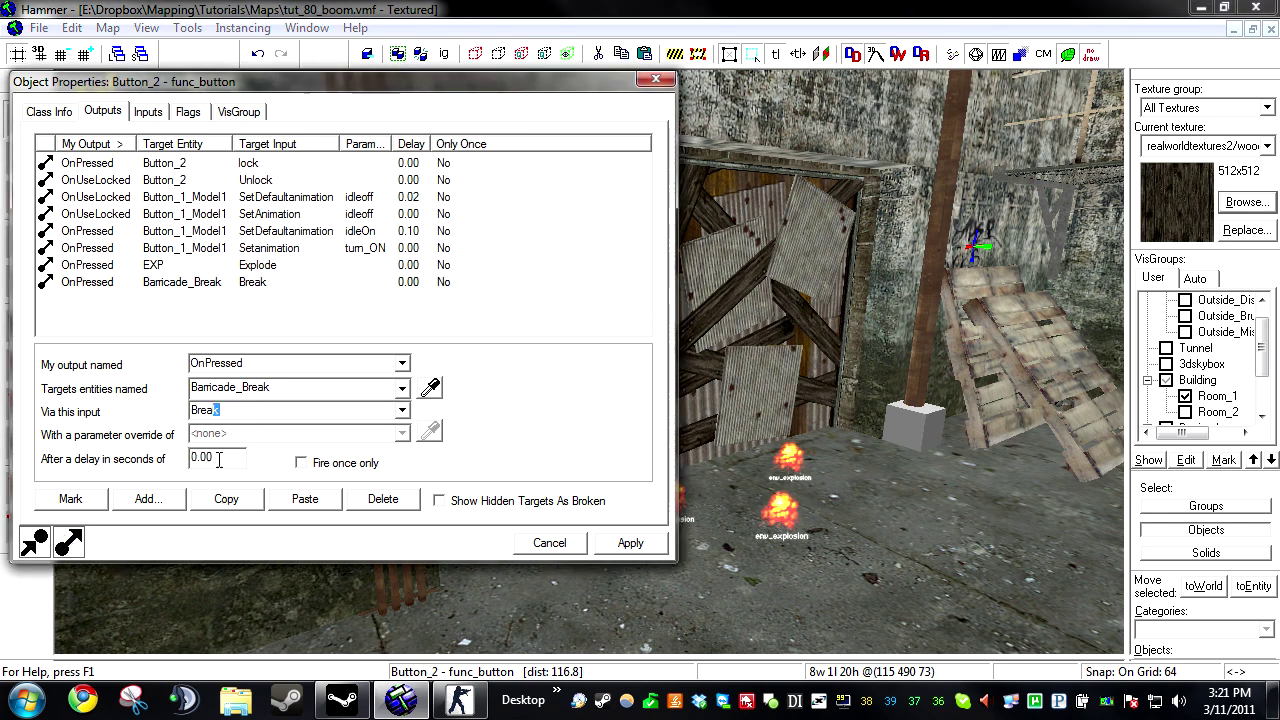
drag(218, 459, 126, 458)
text(.0)
click(606, 543)
Step: Add an OnPressed output to the button that sends Enable to Barricade_Broken after a 0.01 second delay
click(148, 498)
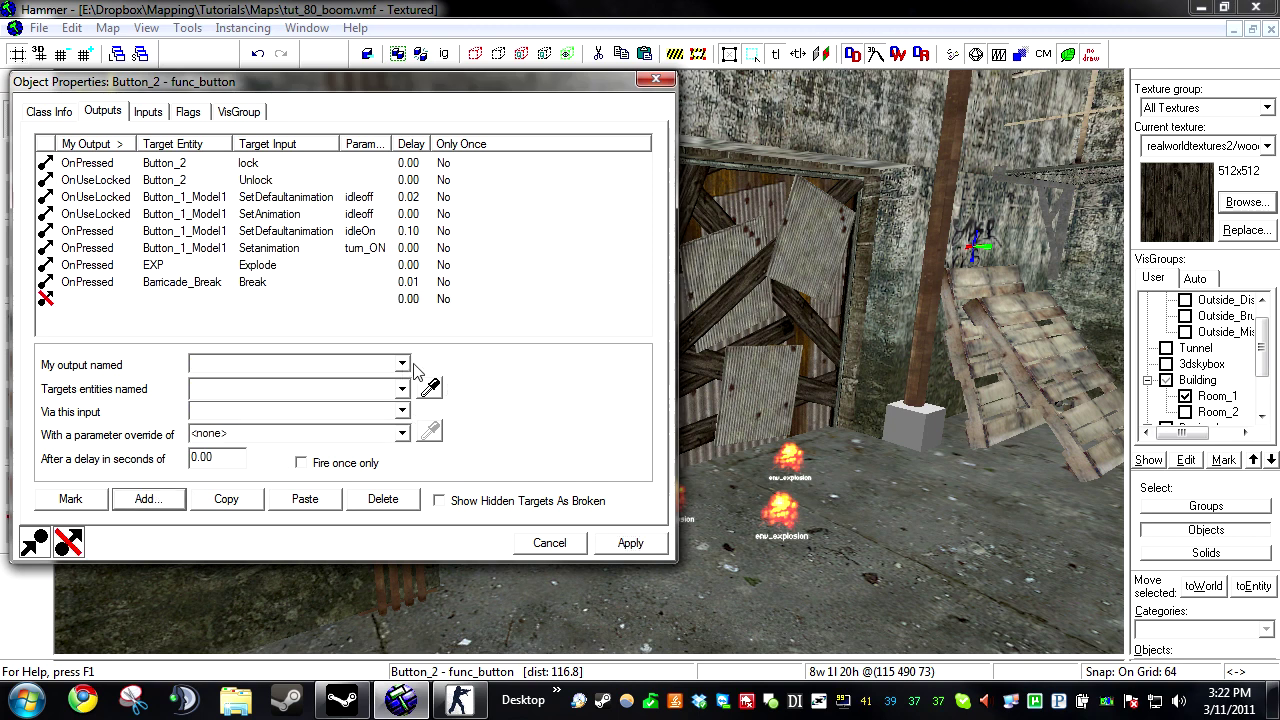
click(404, 364)
click(230, 416)
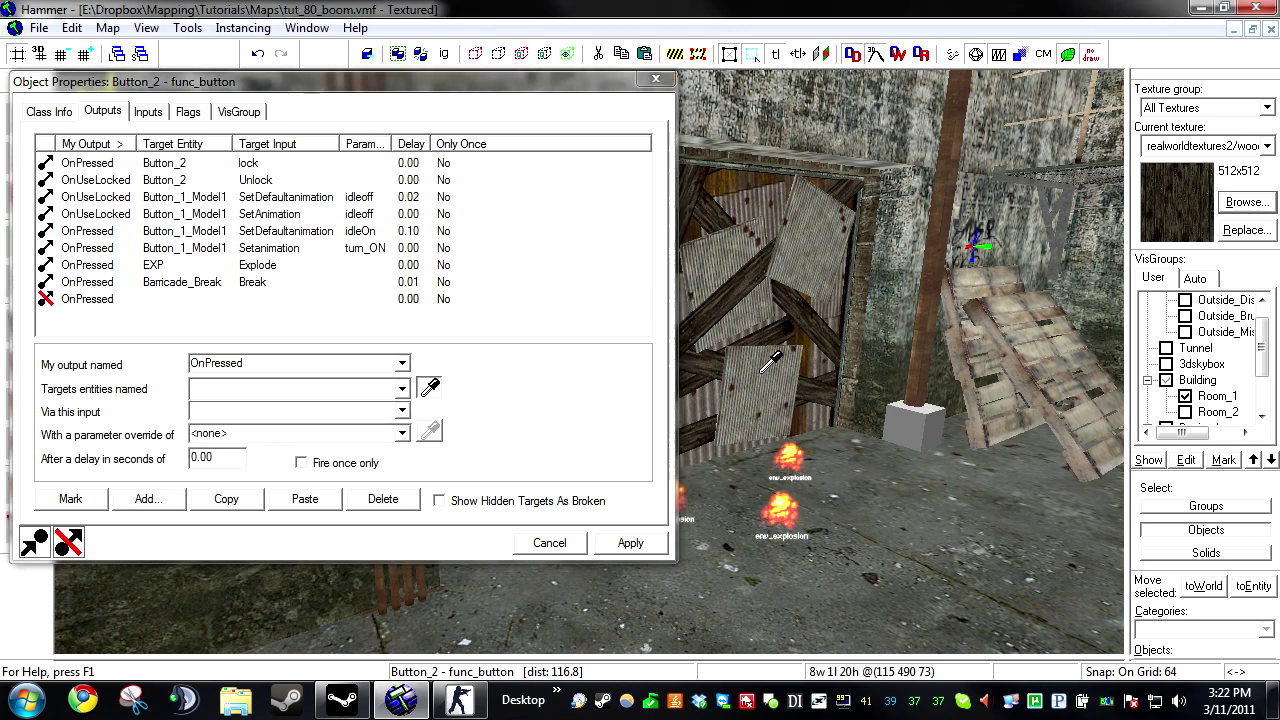
click(774, 190)
click(273, 410)
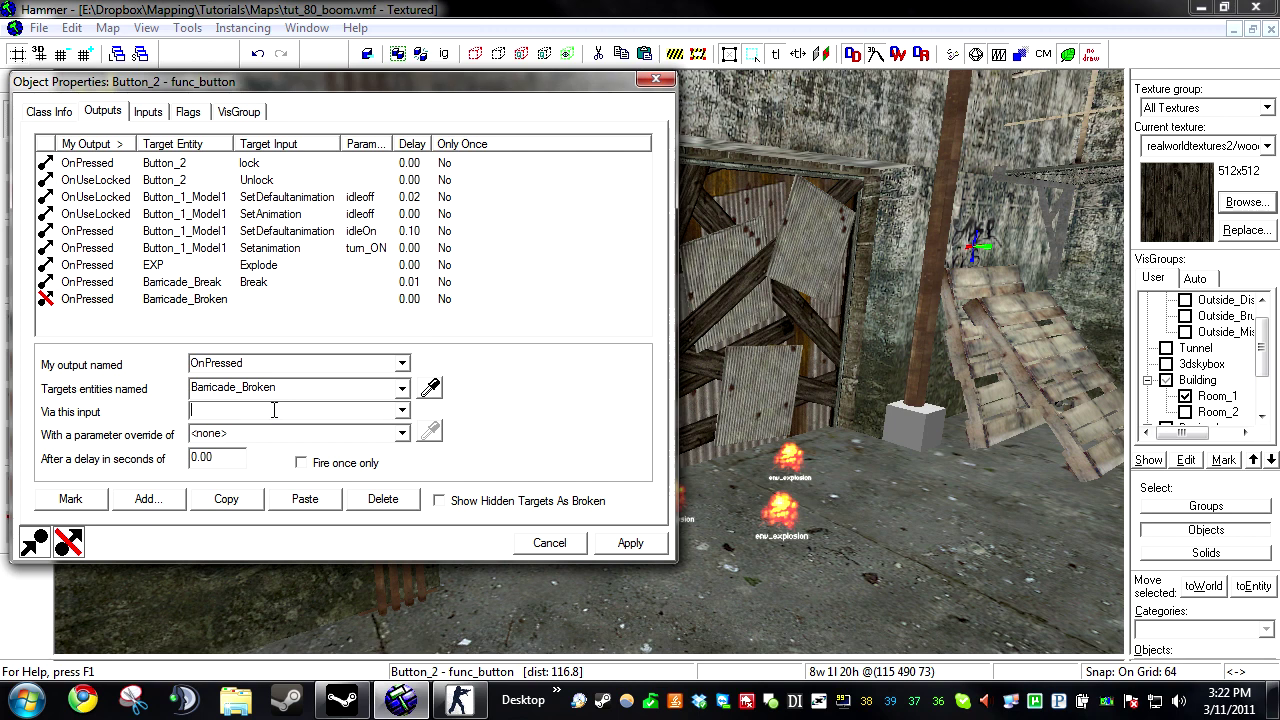
text(Enable)
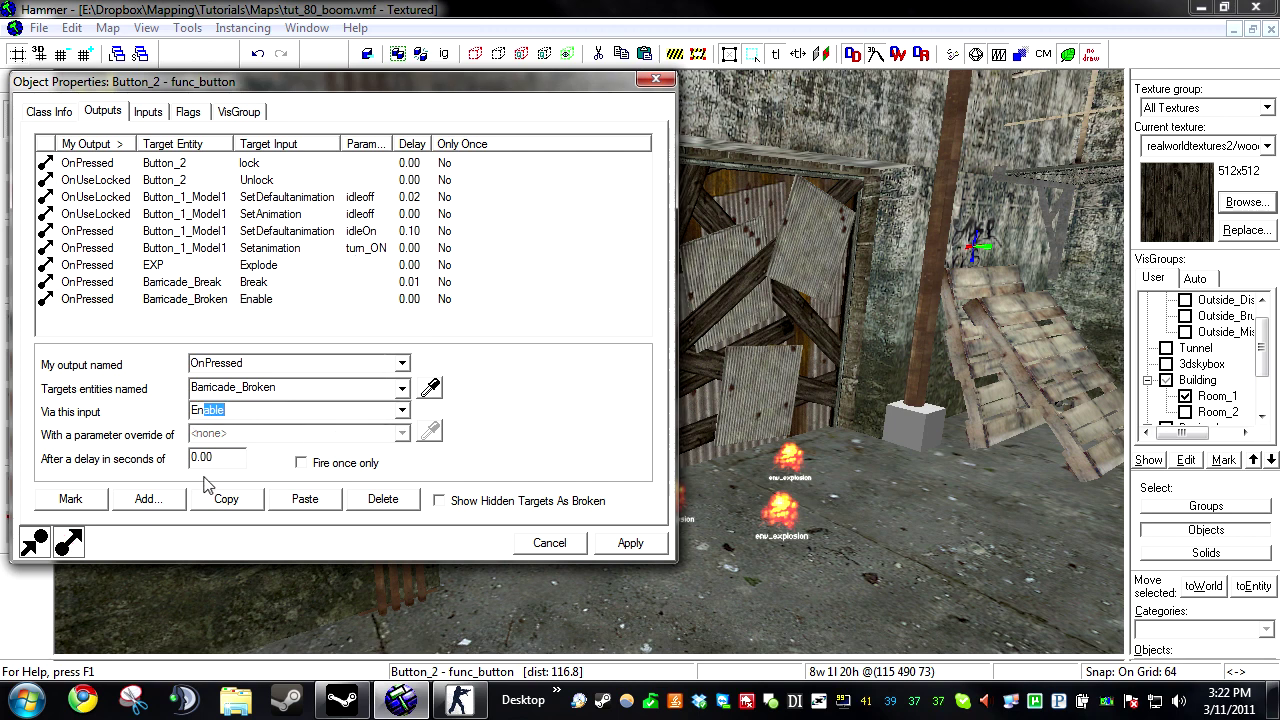
double_click(205, 458)
text(.01)
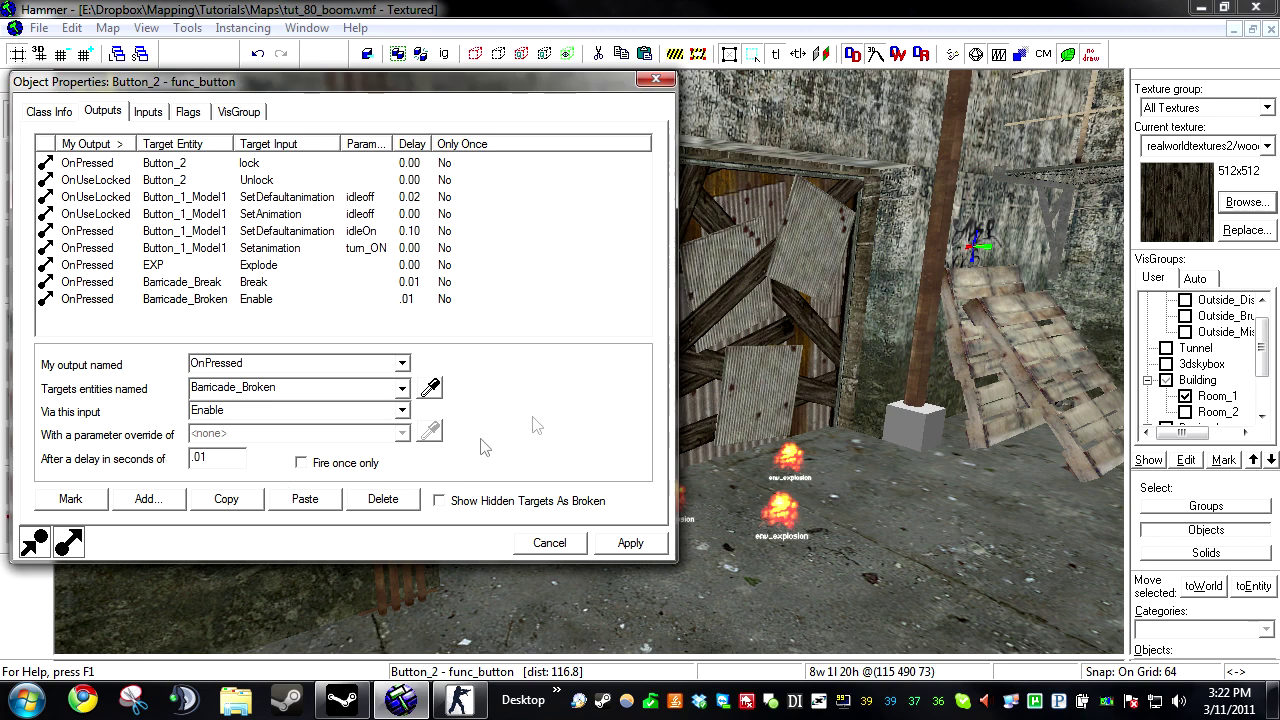
Step: Add an OnPressed output that sends ForceSpawn to Barricade_Debri_Template after 0.02 seconds, then apply and review the outputs
click(148, 498)
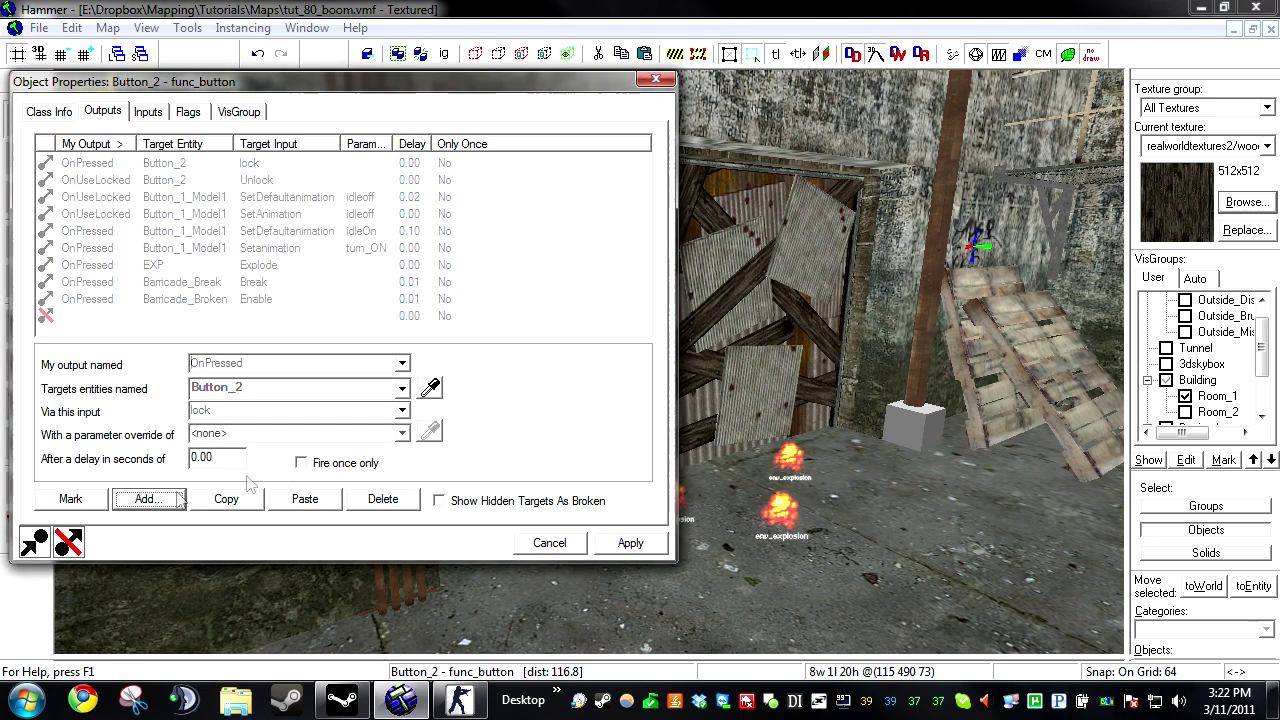
click(402, 364)
click(302, 421)
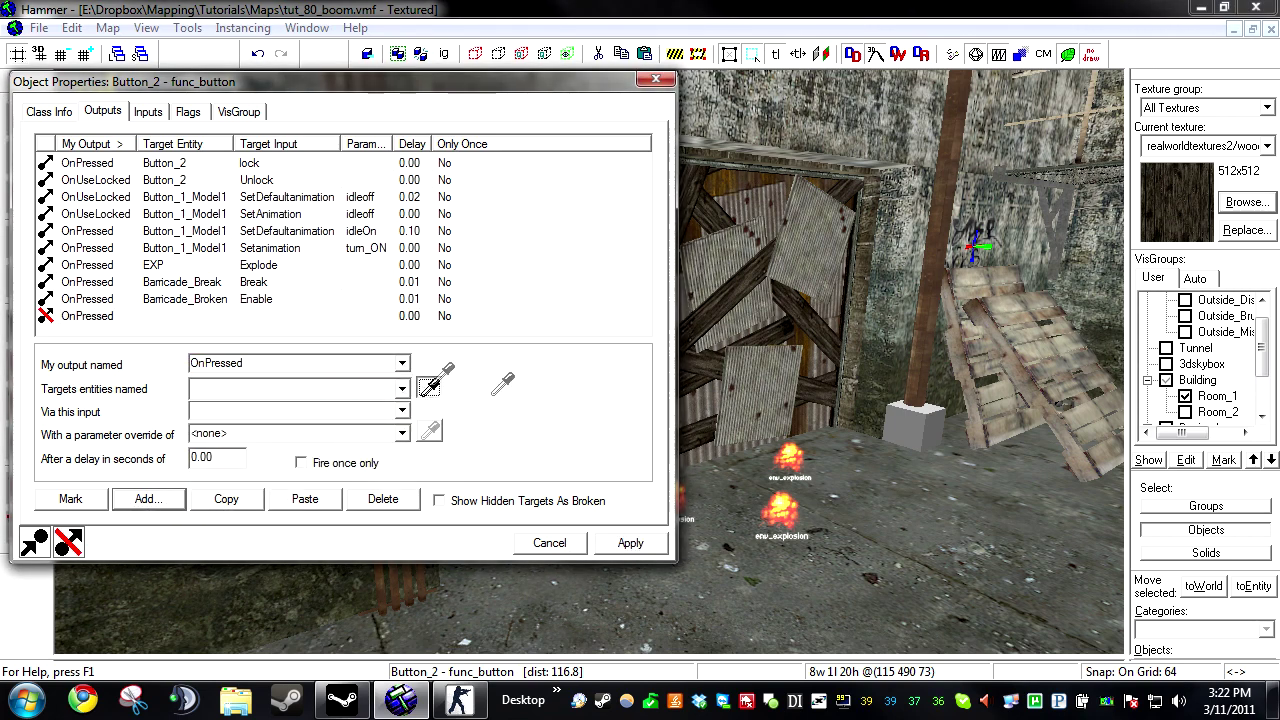
click(915, 425)
click(262, 410)
text(po)
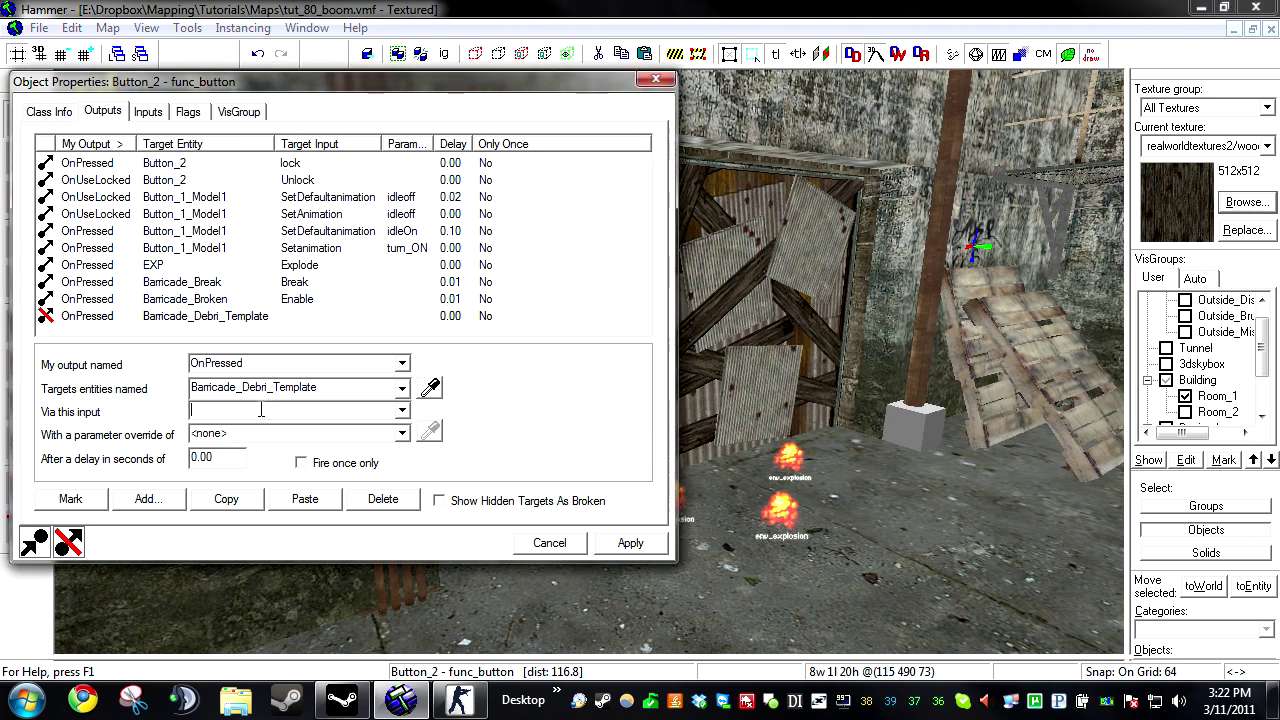
text(ForceSpawn)
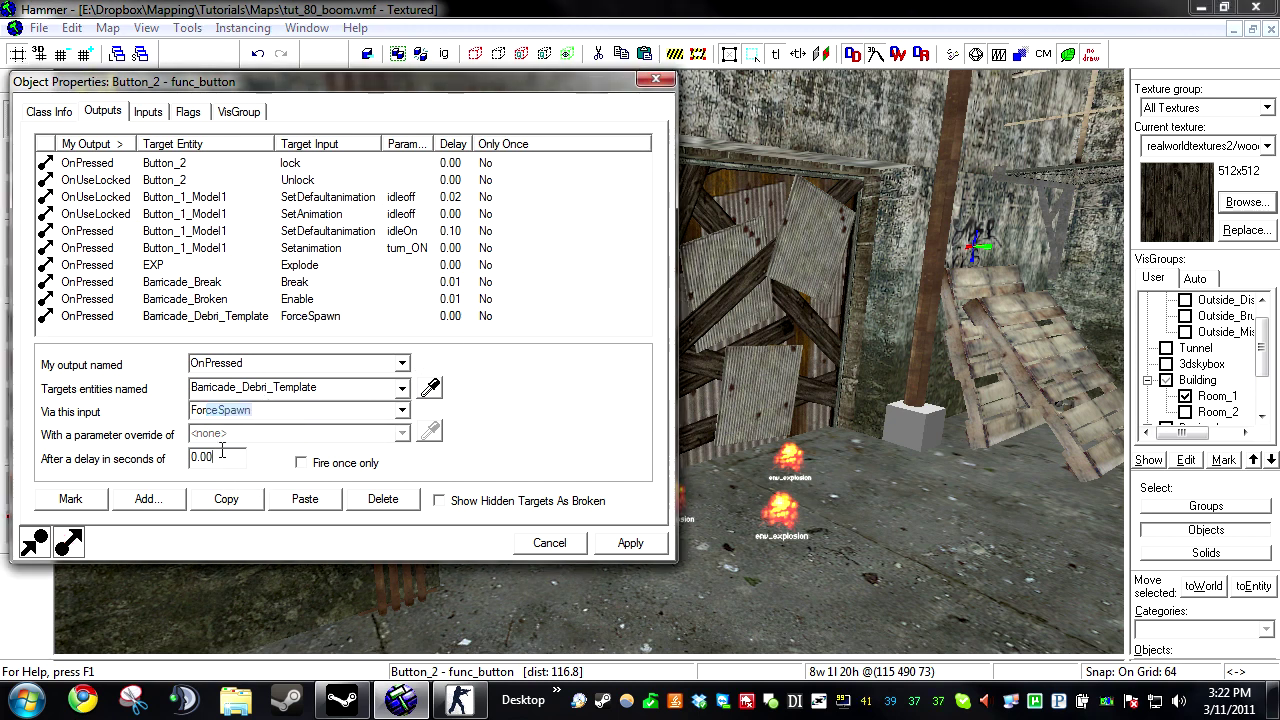
key(Tab)
text(.0)
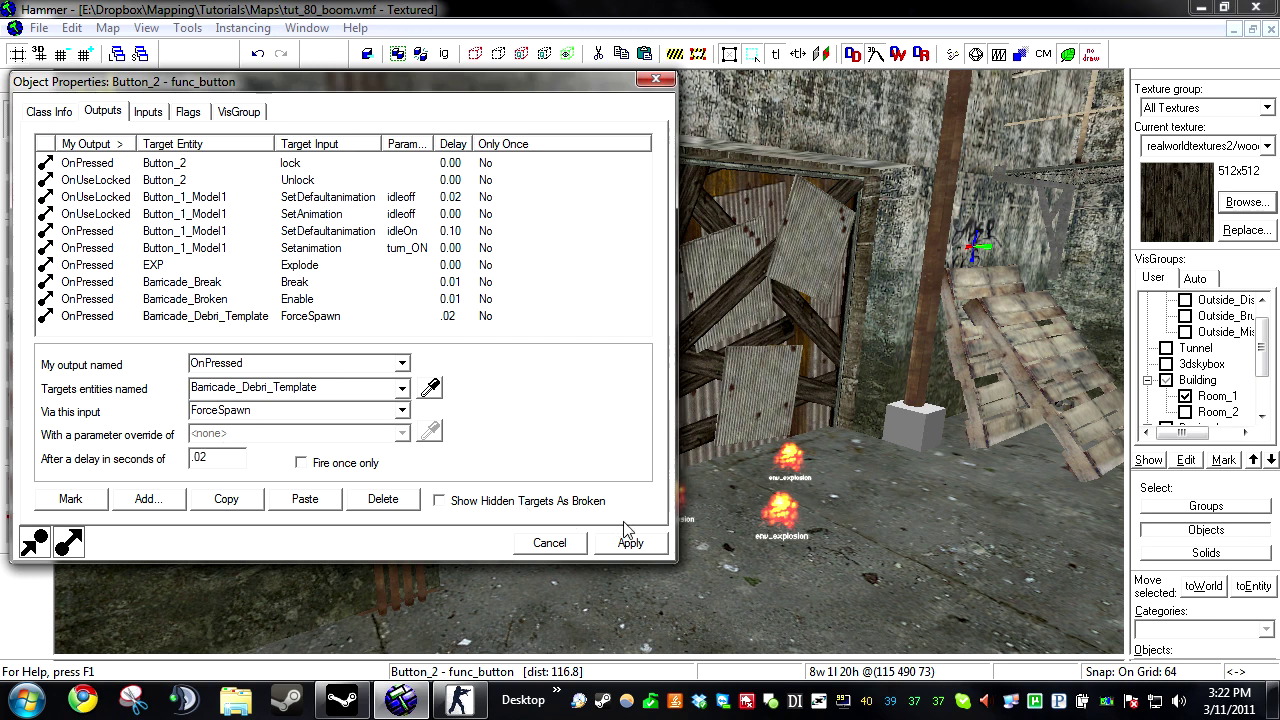
click(630, 543)
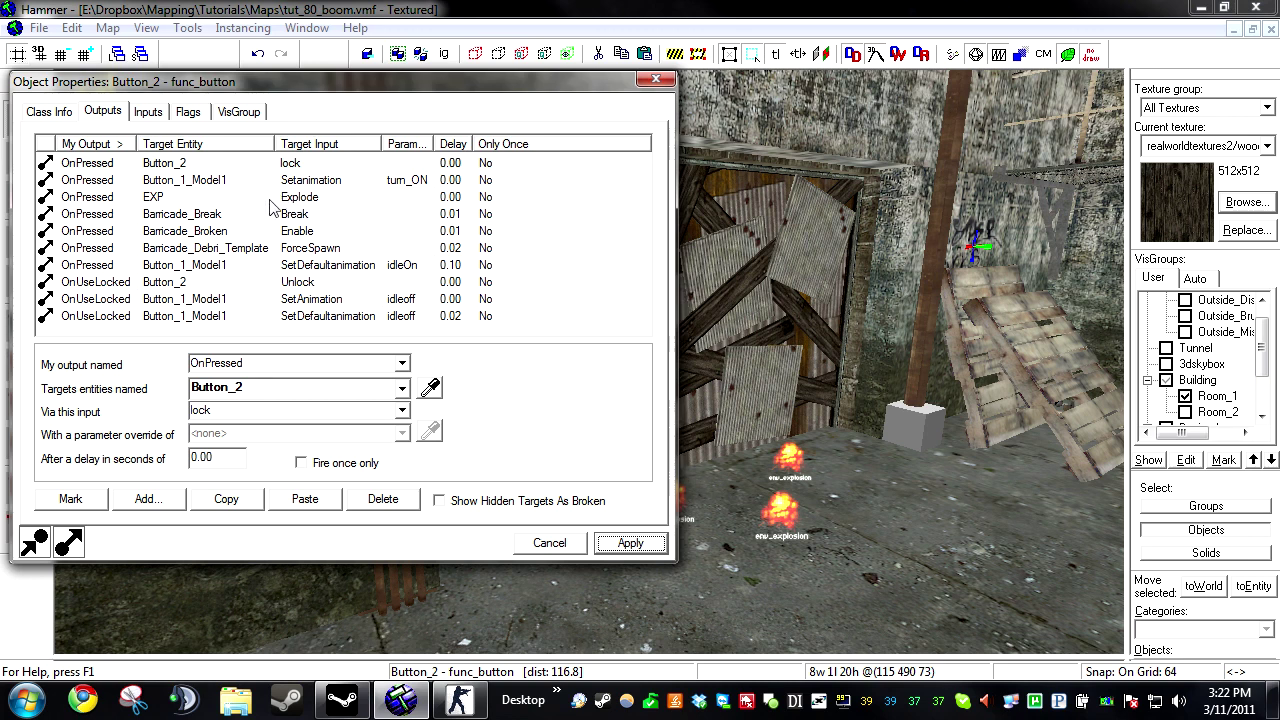
click(314, 201)
click(292, 215)
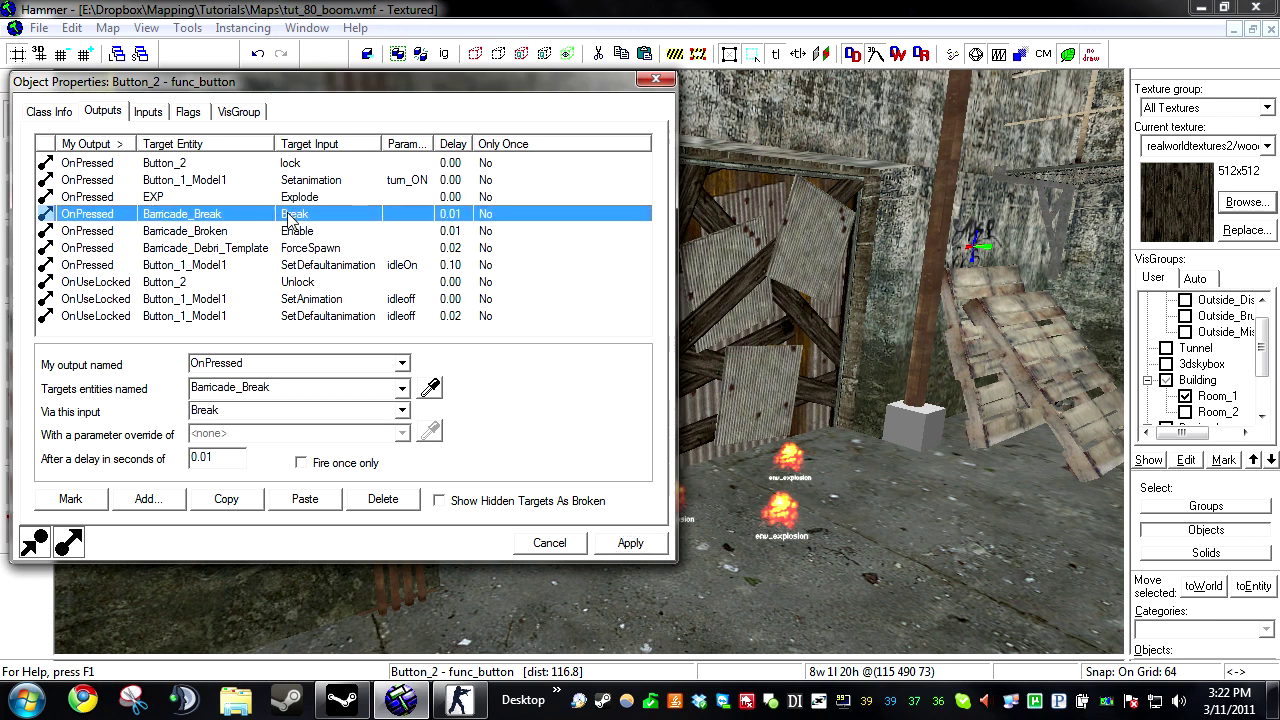
click(290, 234)
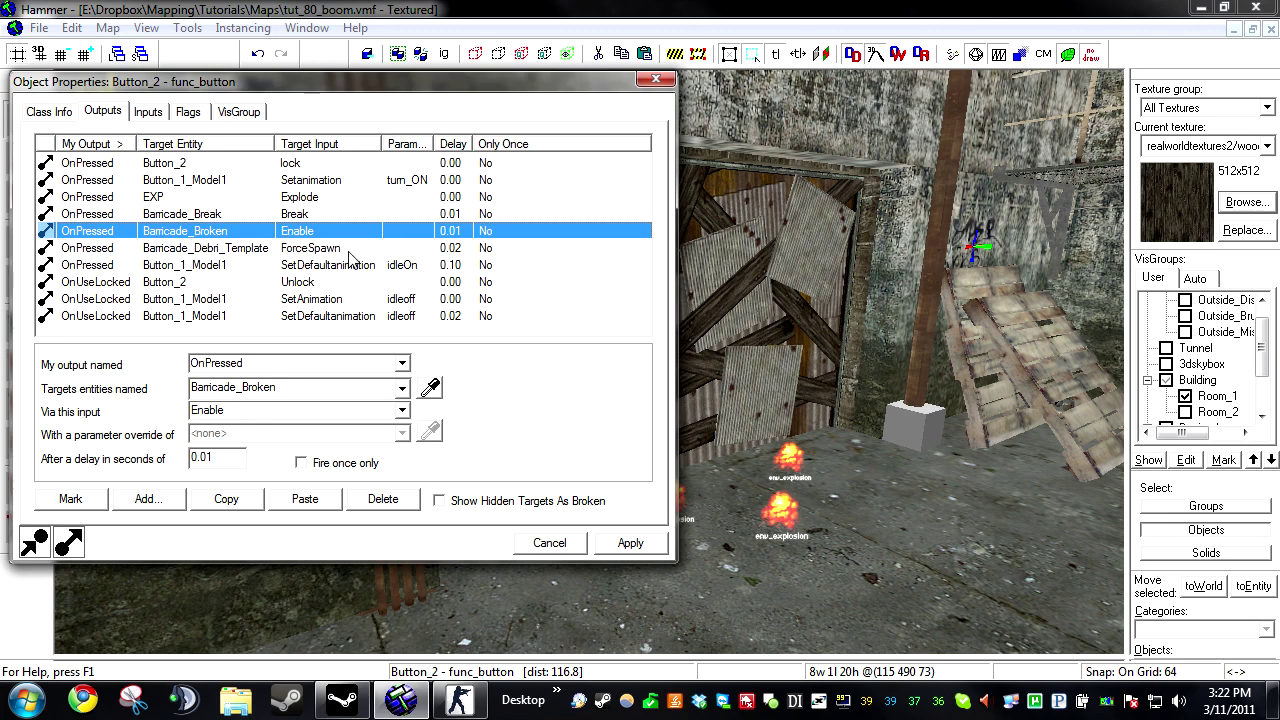
Step: Add an OnPressed output to the button that targets the EXP_sound speaker entity with the PlaySound input
click(163, 503)
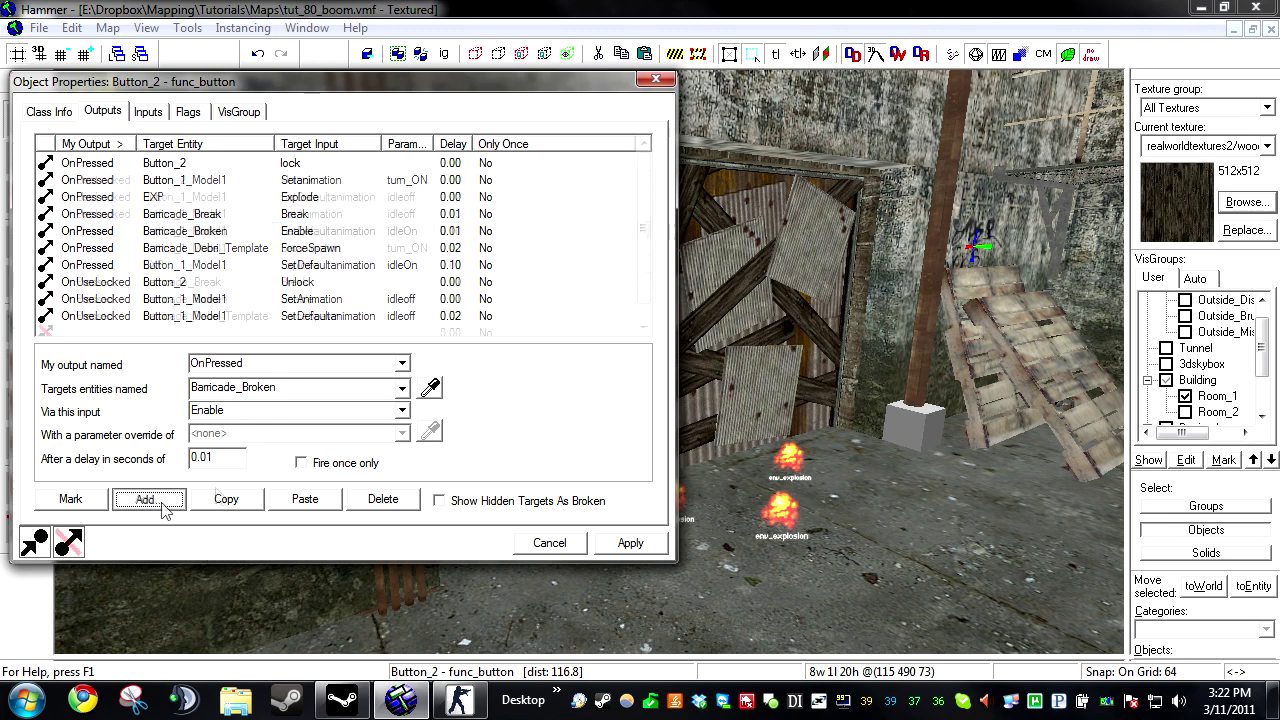
click(402, 363)
click(293, 421)
click(430, 387)
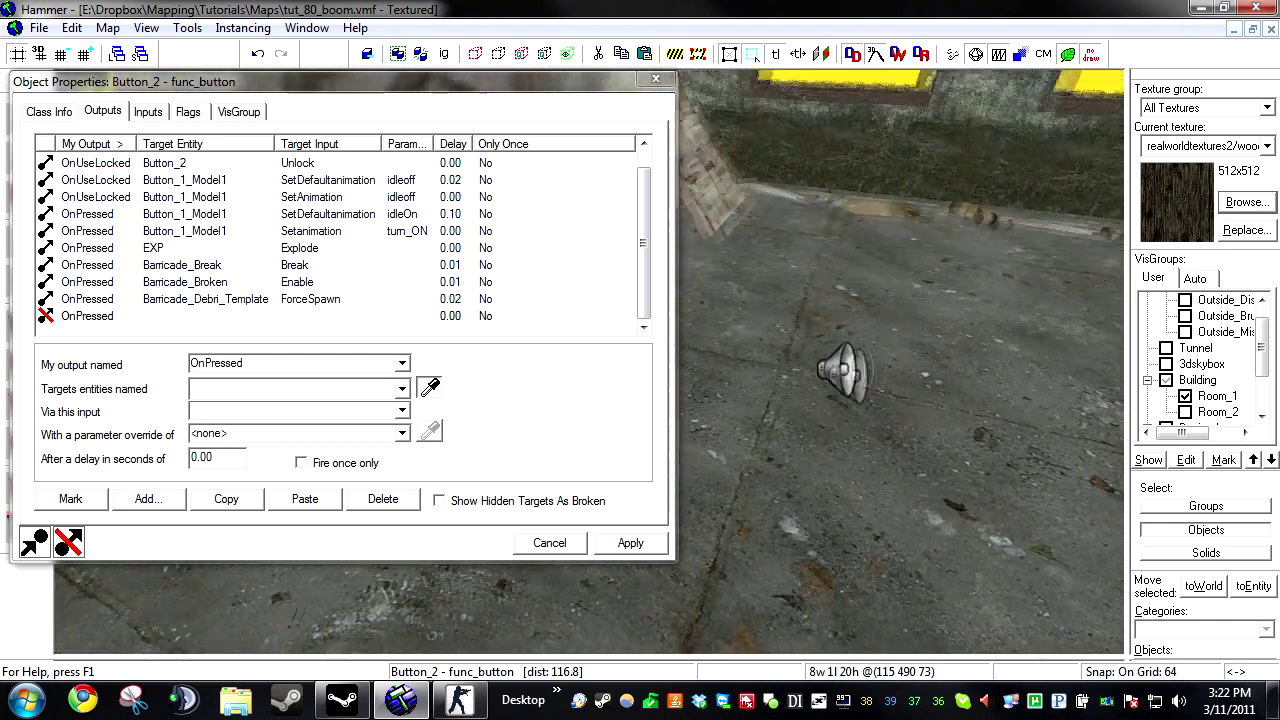
click(856, 377)
click(200, 410)
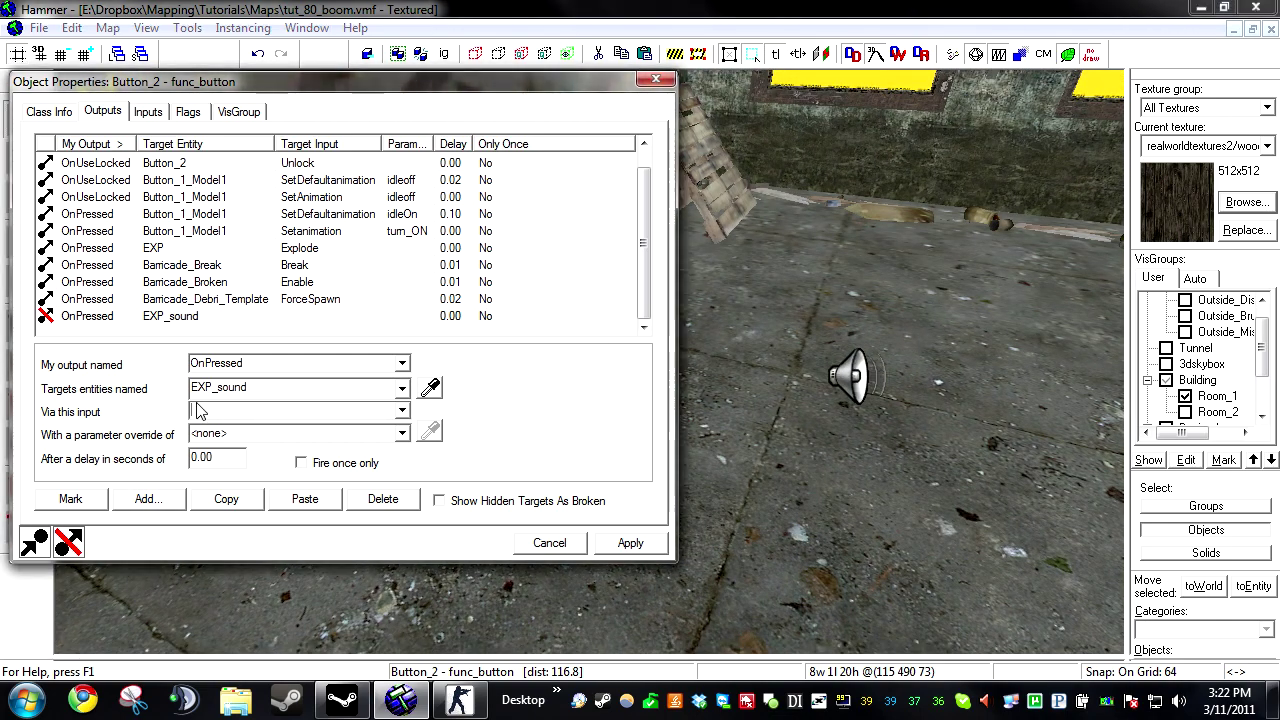
text(P)
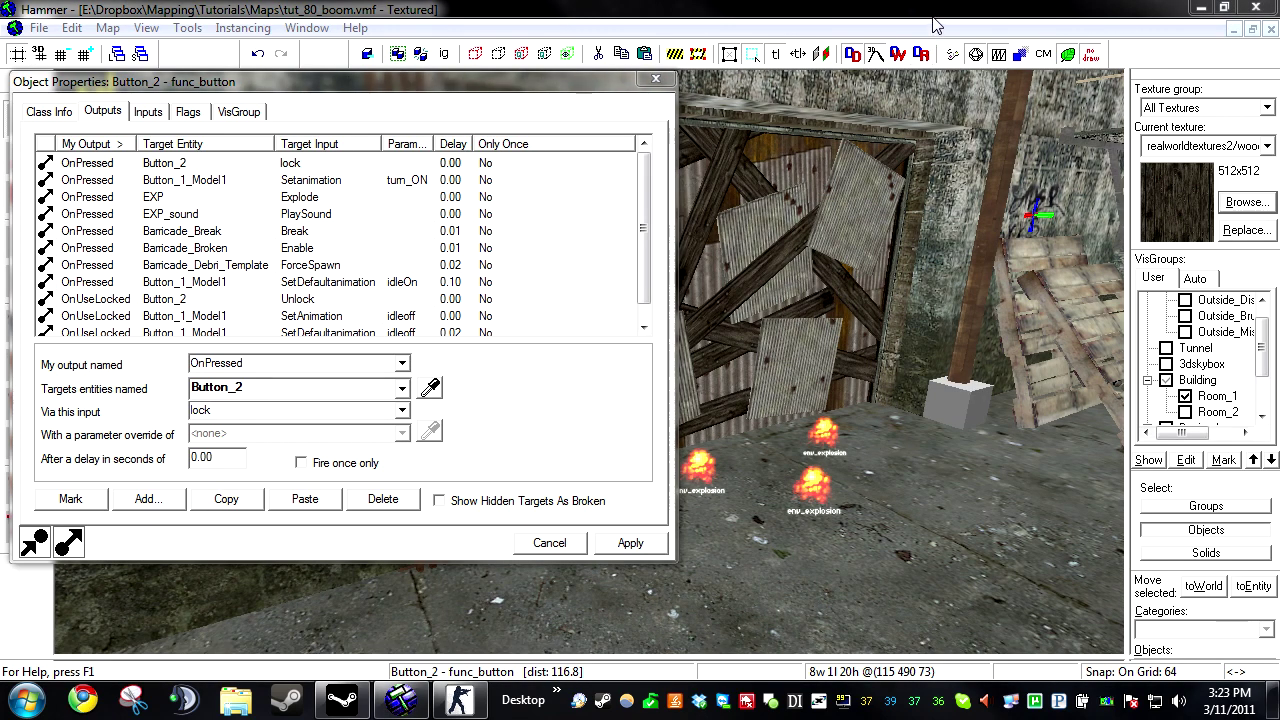
Step: Add an OnPressed output that sends TurnOff to EXP_Models, picked from the gas canisters and barrel, after a 0.02 second delay
click(148, 498)
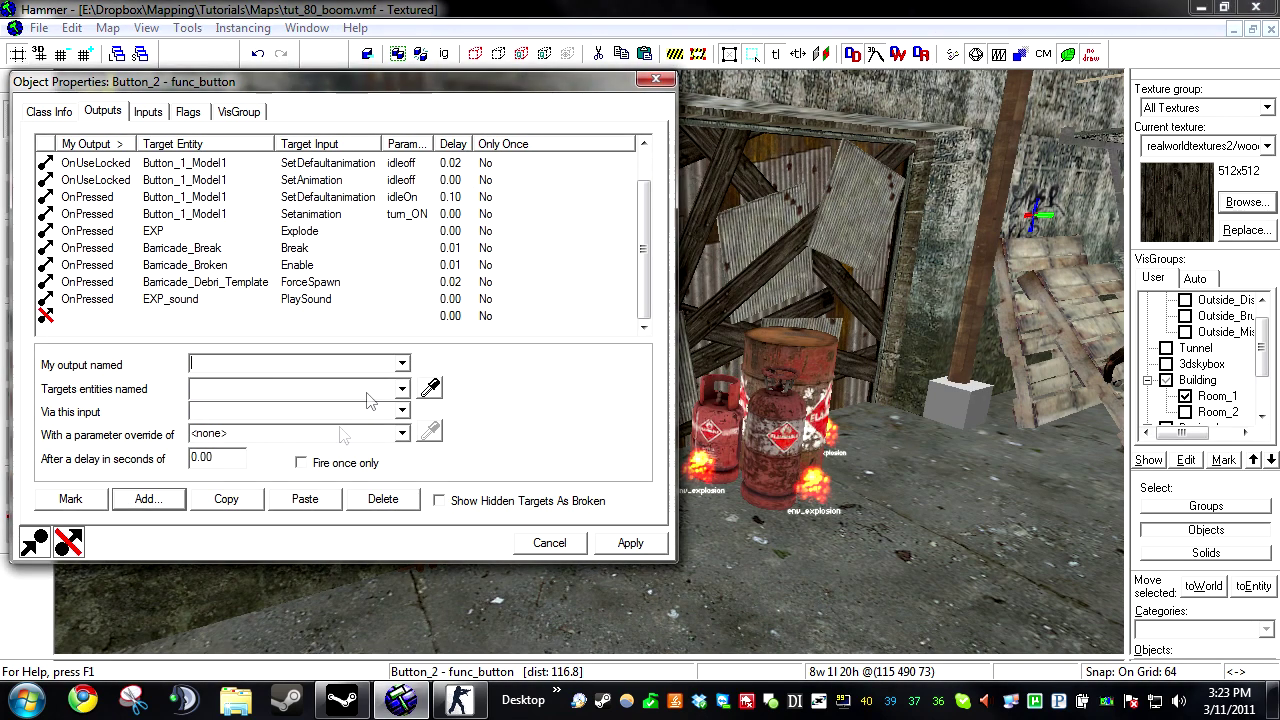
click(401, 364)
click(230, 423)
click(430, 388)
click(785, 350)
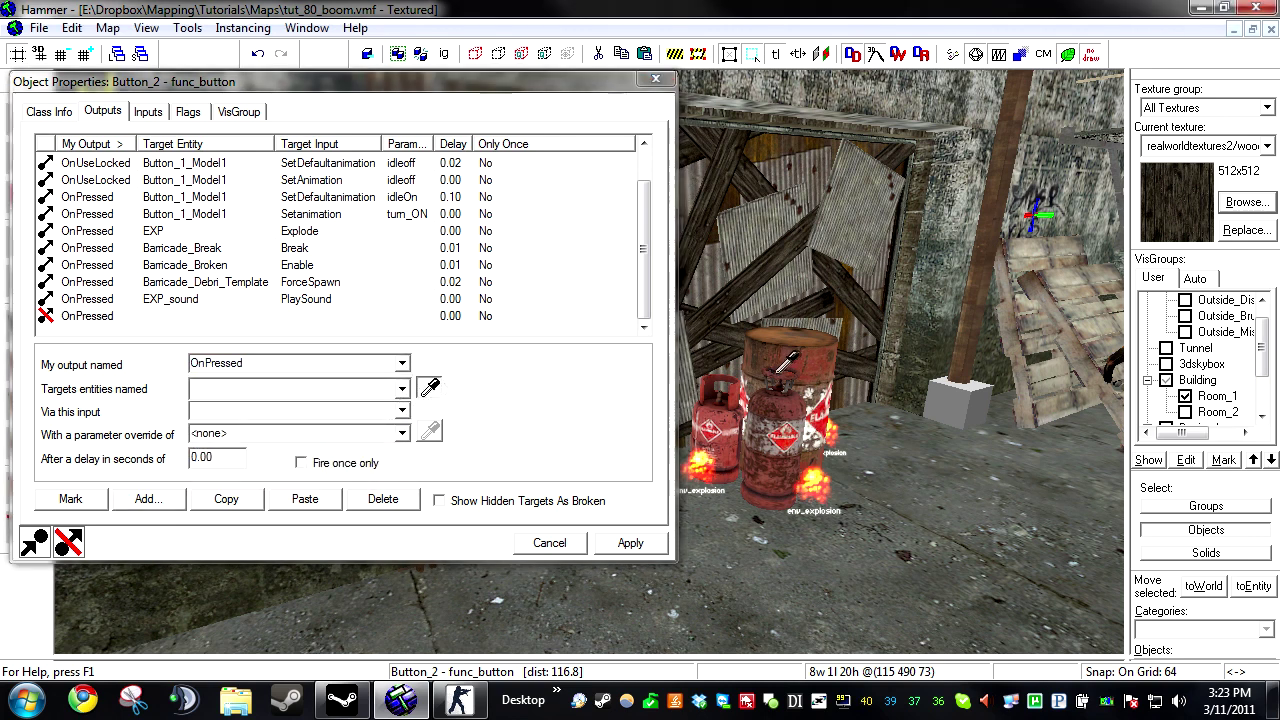
click(280, 411)
text(Tun)
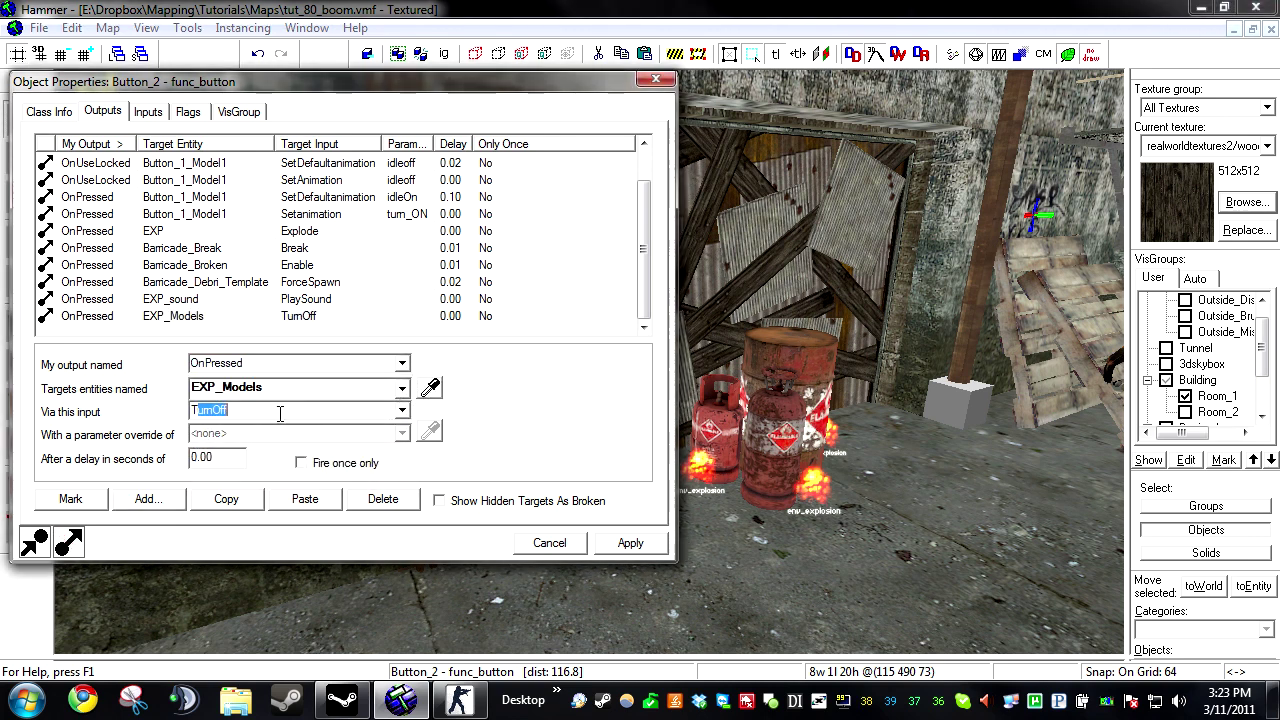
key(BackSpace)
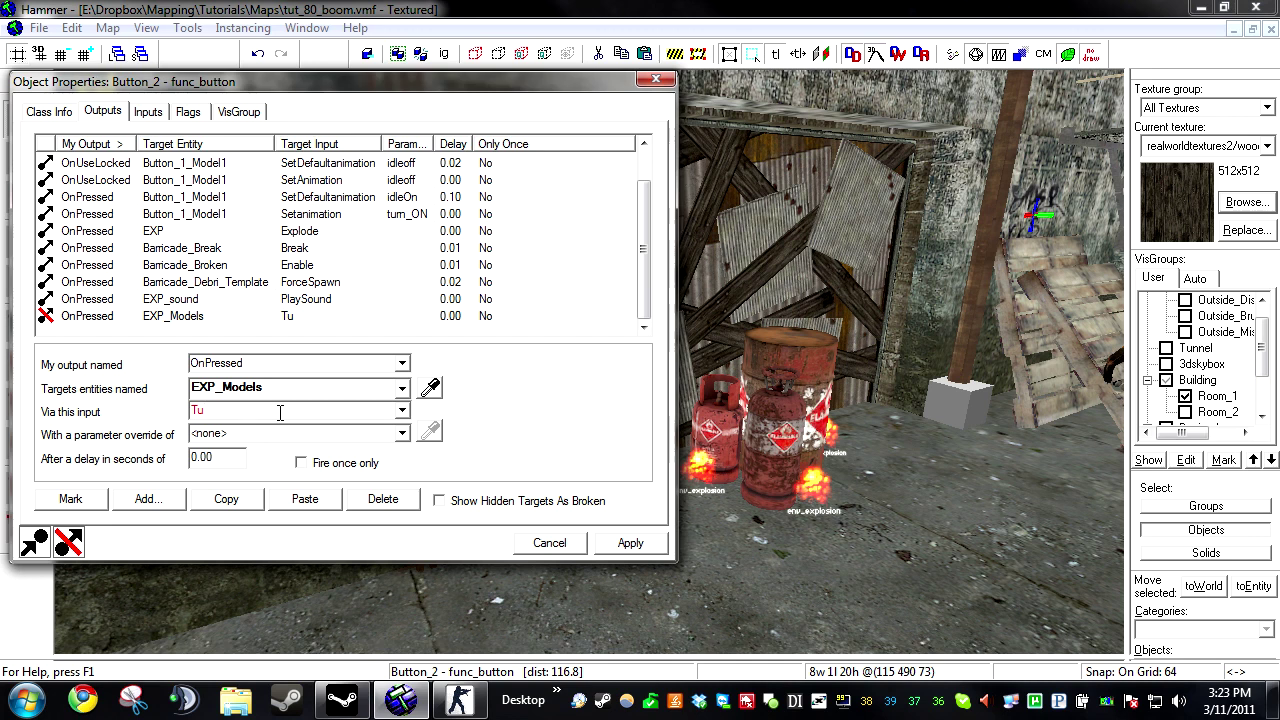
text(rnOff)
key(Tab)
text(.02)
Step: Duplicate the EXP_Models TurnOff output and change the copy's input to DisableCollision with a delay of 0
click(226, 498)
click(305, 498)
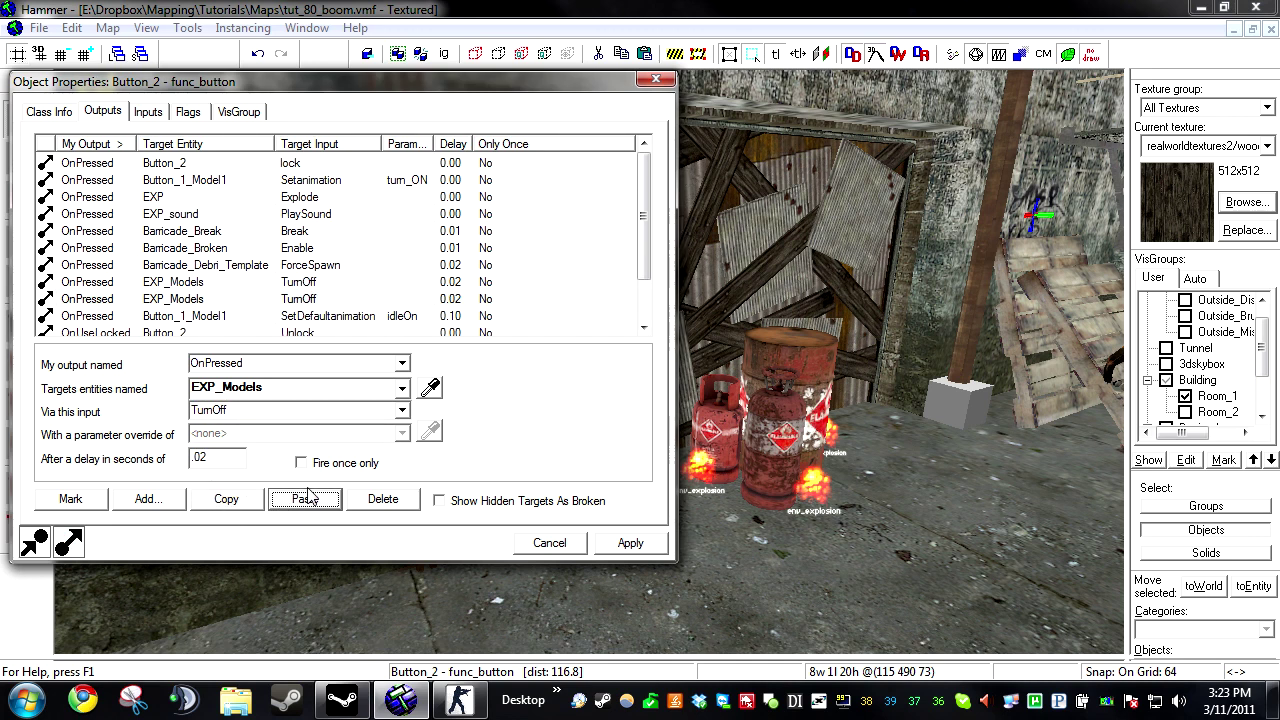
click(306, 408)
text(DisableCollision)
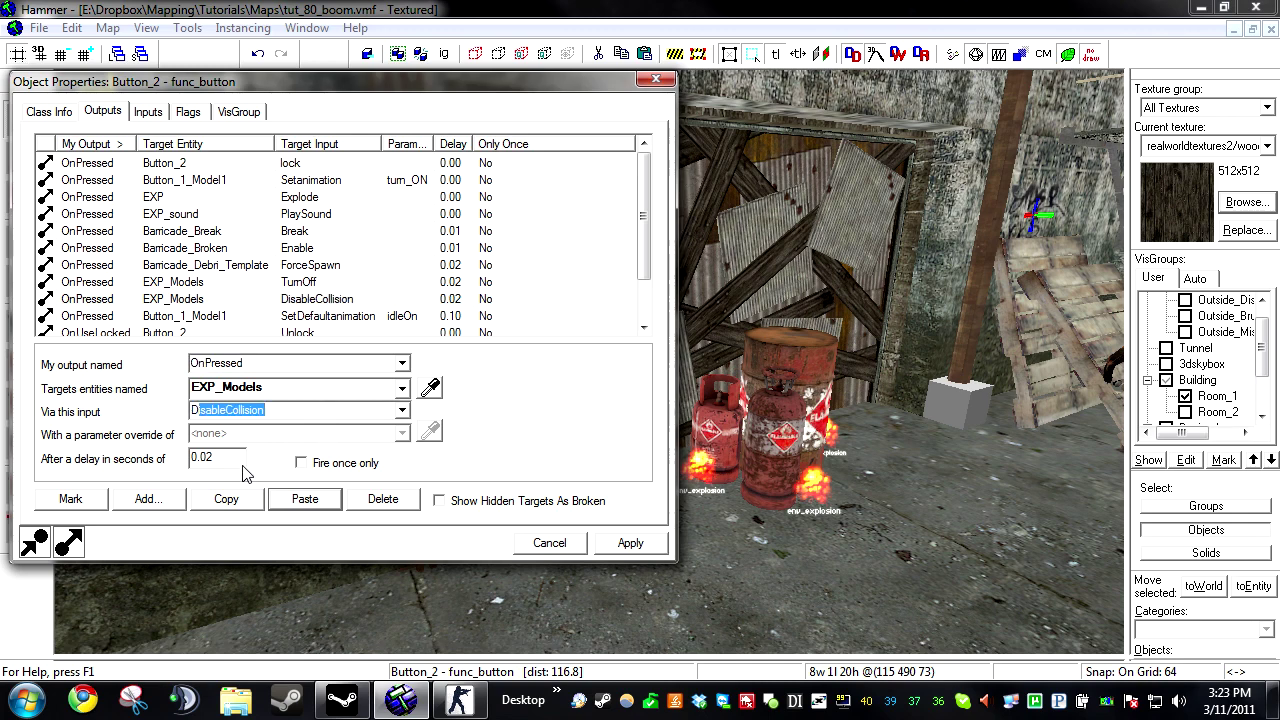
key(Tab)
text(0)
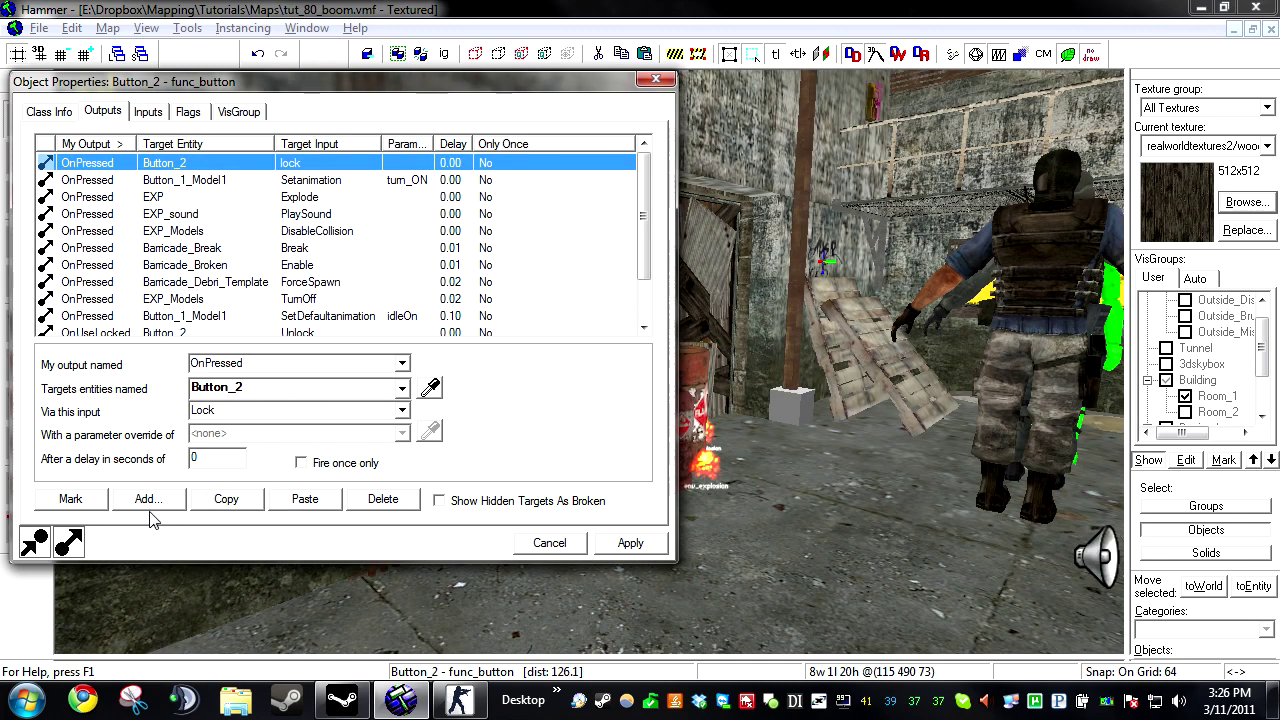
Step: Add another OnPressed output that sends Explode to EXP after a 0.03 second delay, and apply the outputs
click(149, 500)
click(401, 363)
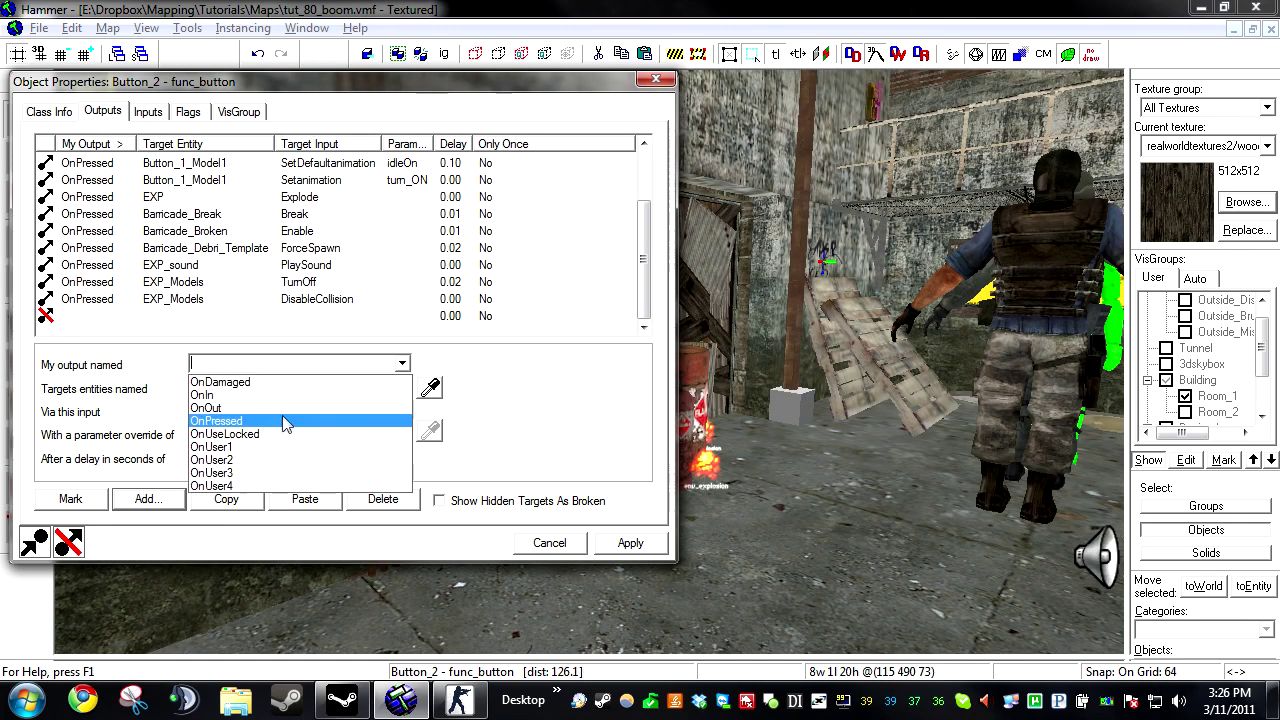
click(285, 422)
click(430, 388)
click(712, 455)
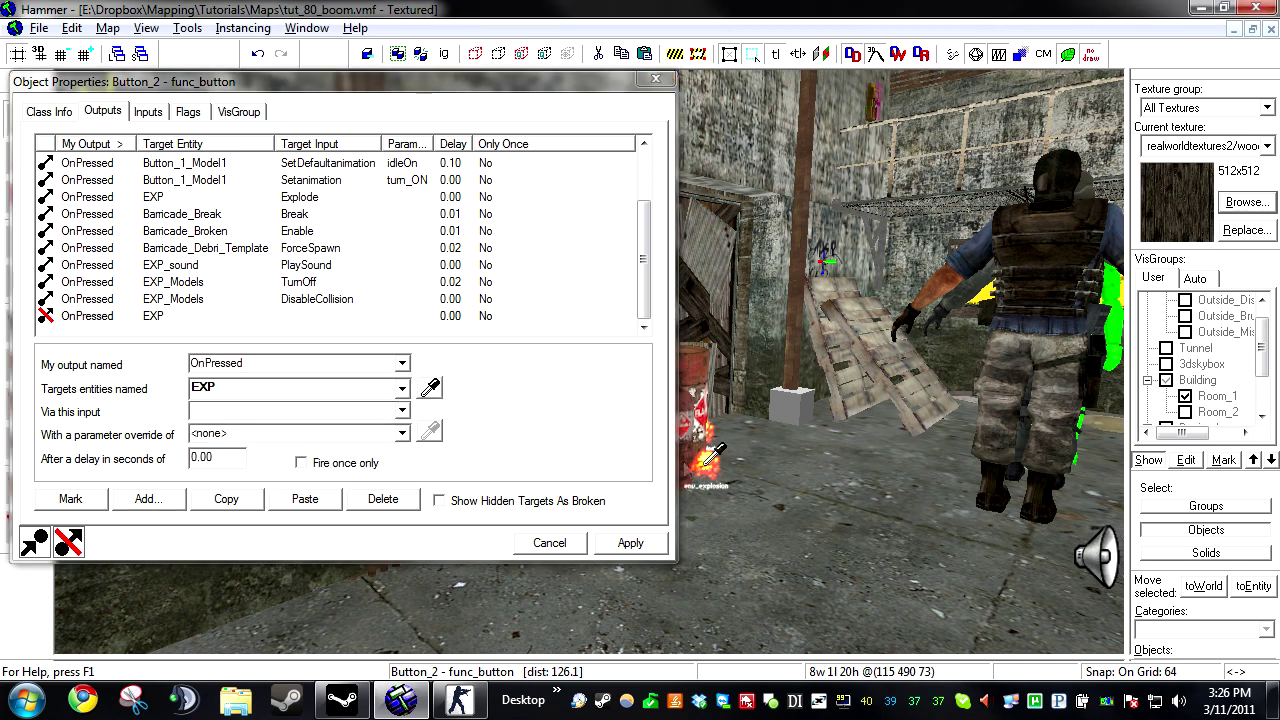
click(261, 412)
text(Explode)
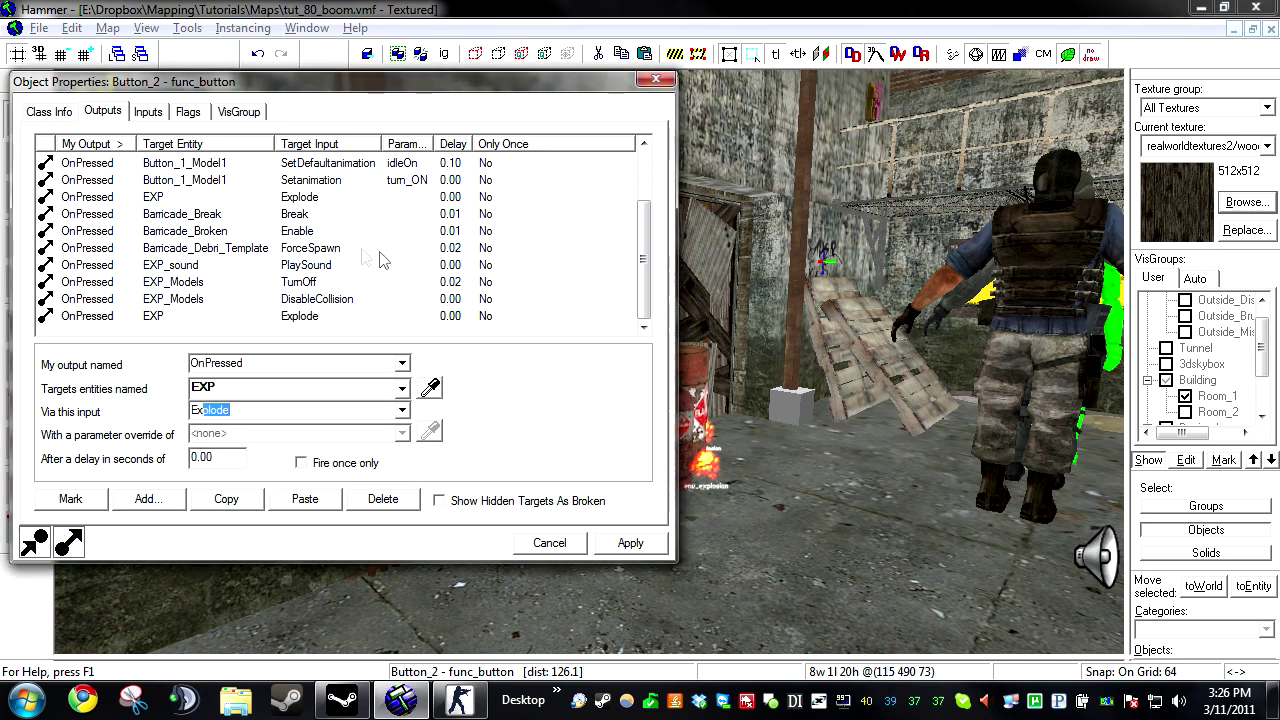
key(Tab)
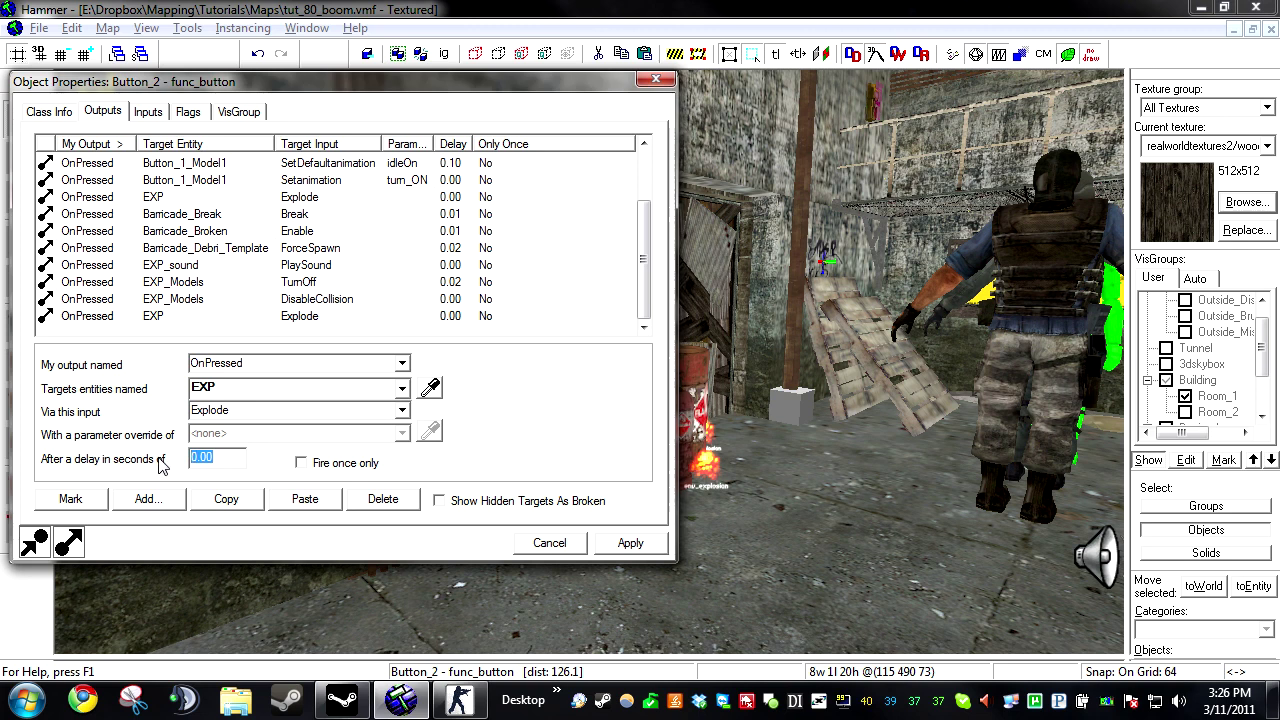
text(.0)
text(0)
click(628, 543)
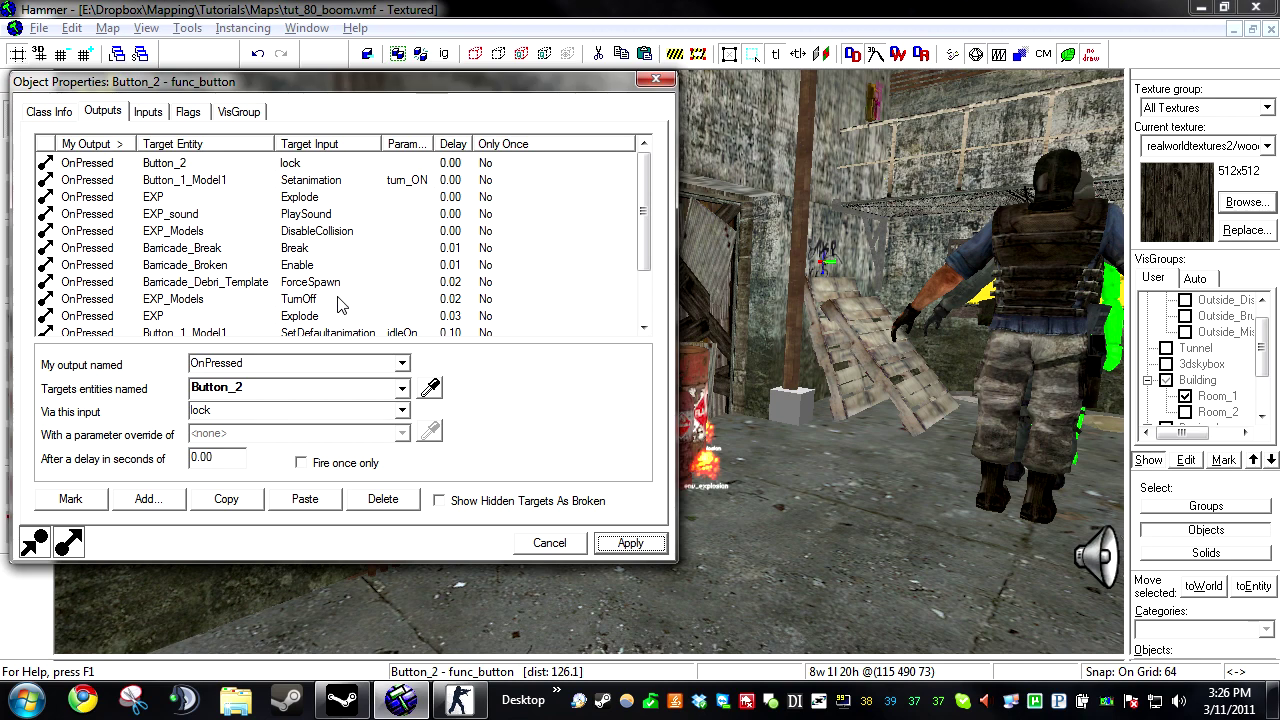
Step: Close the button's properties and run the map compile
click(578, 545)
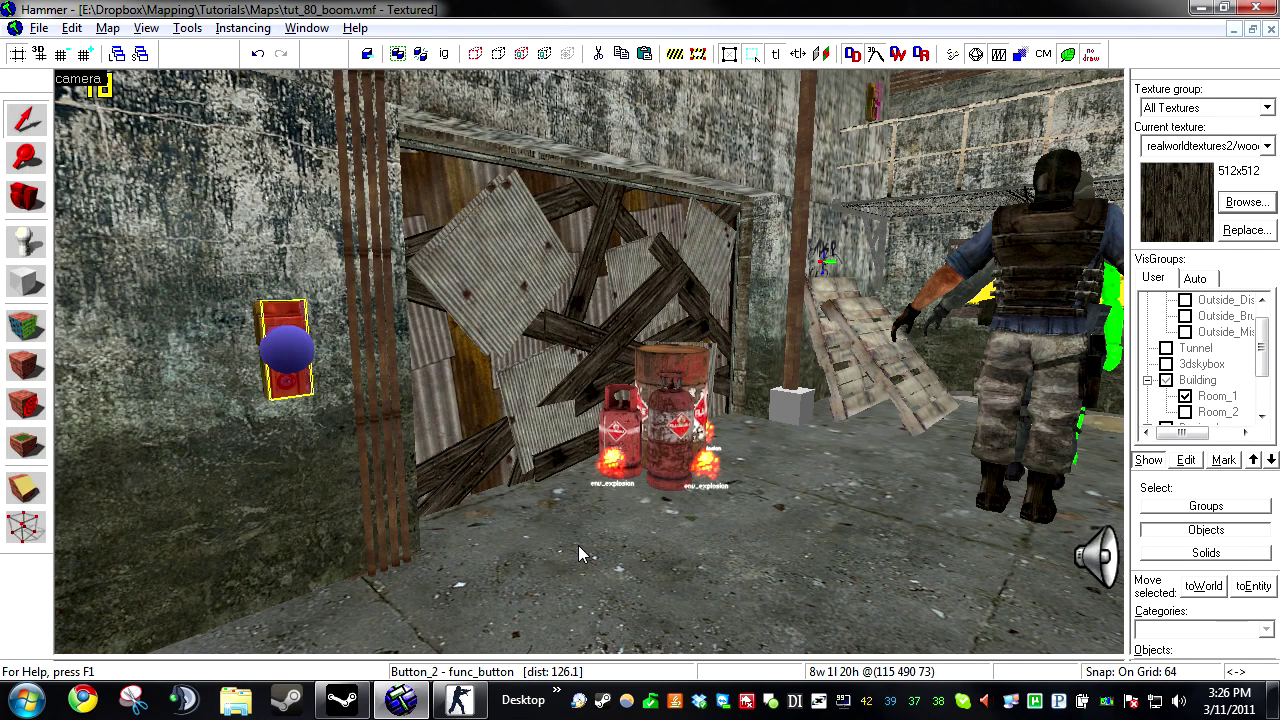
key(F9)
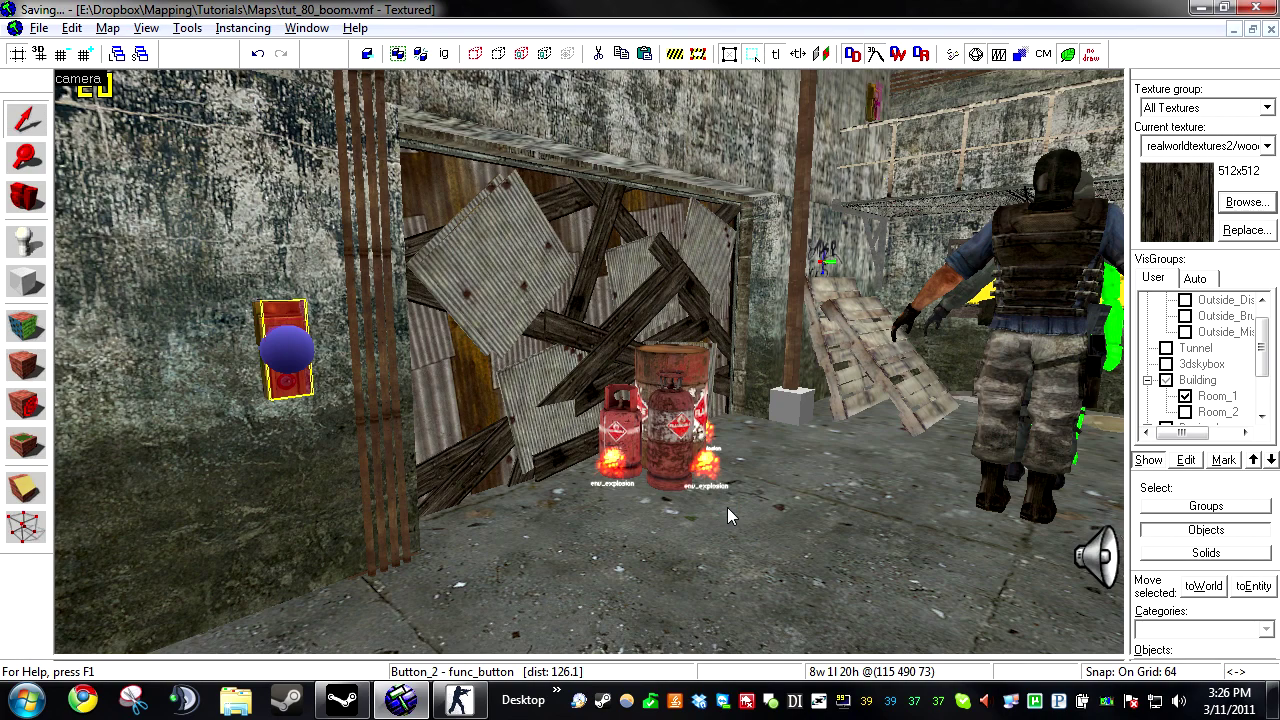
key(Return)
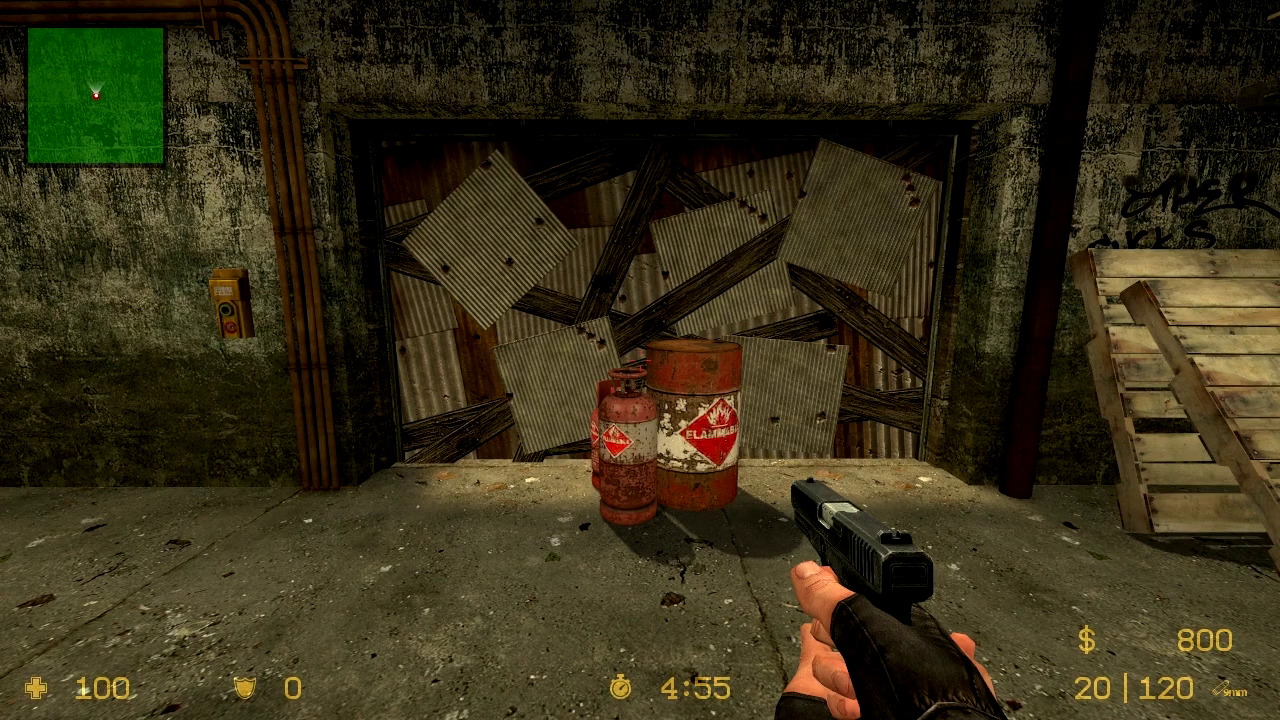
Step: In Counter-Strike: Source, switch to the knife, approach the wall button beside the barricade and enable ScreenShot Mode
key(3)
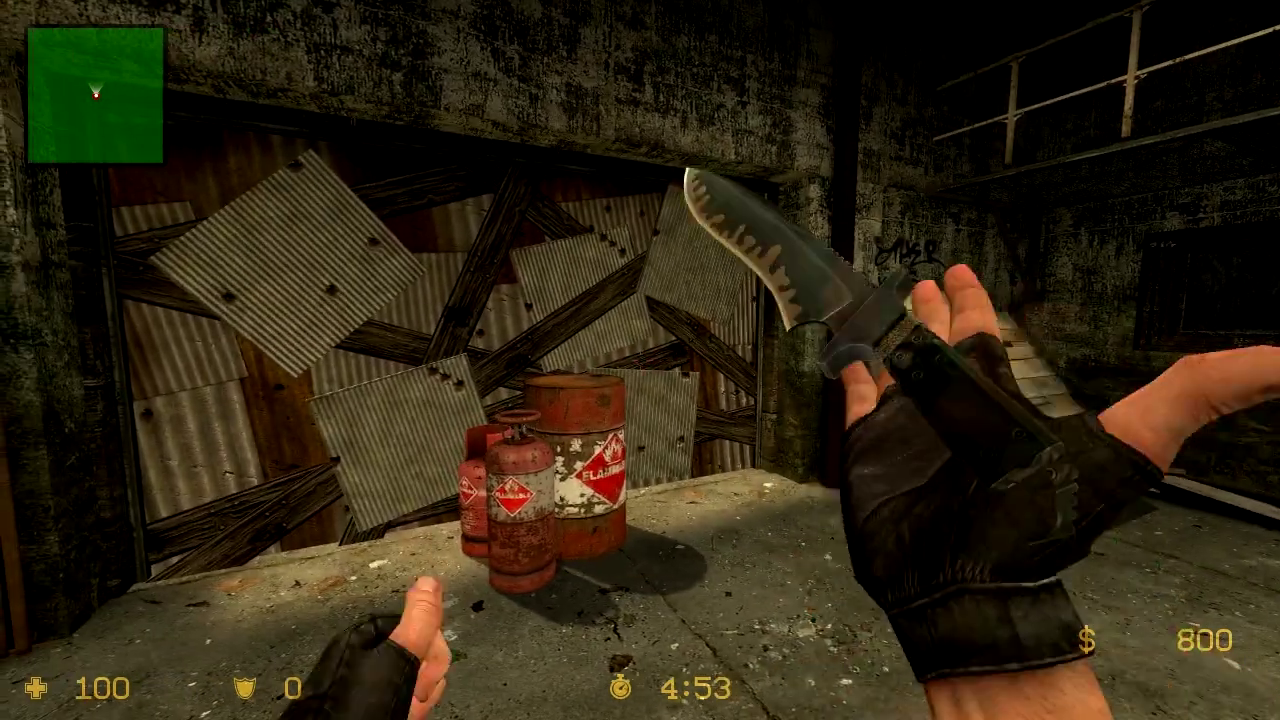
key(a)
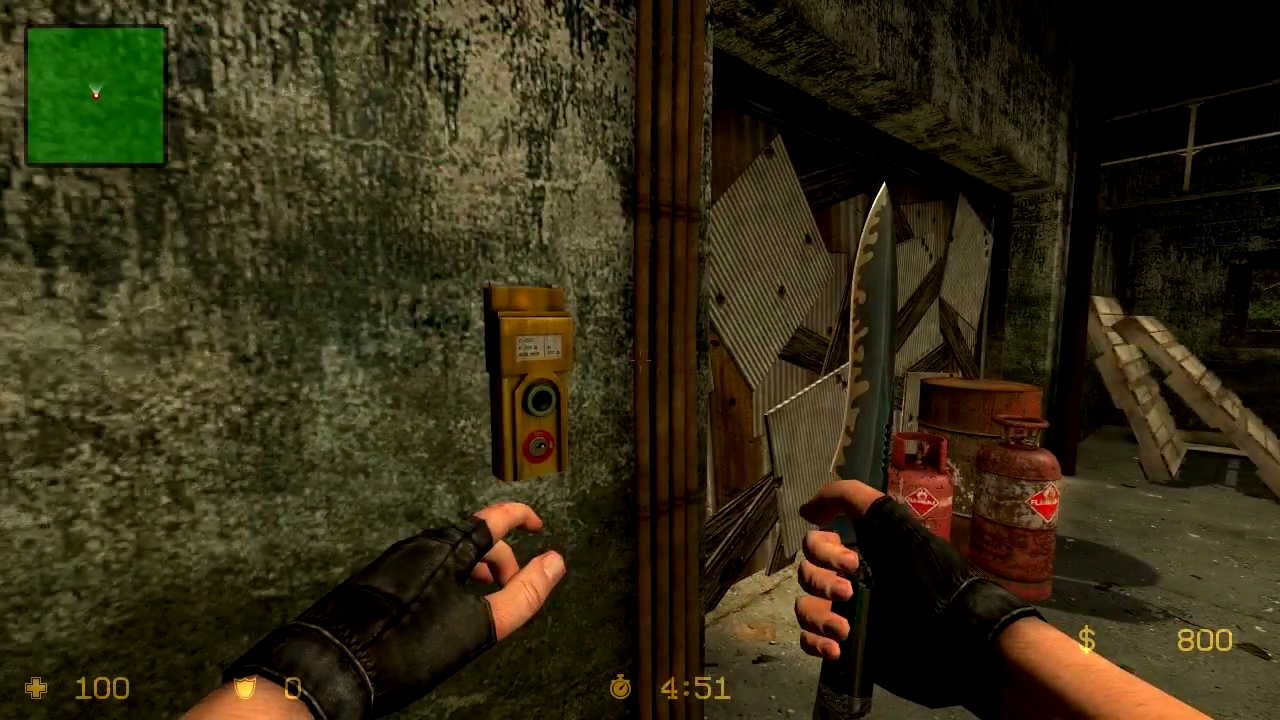
key(grave)
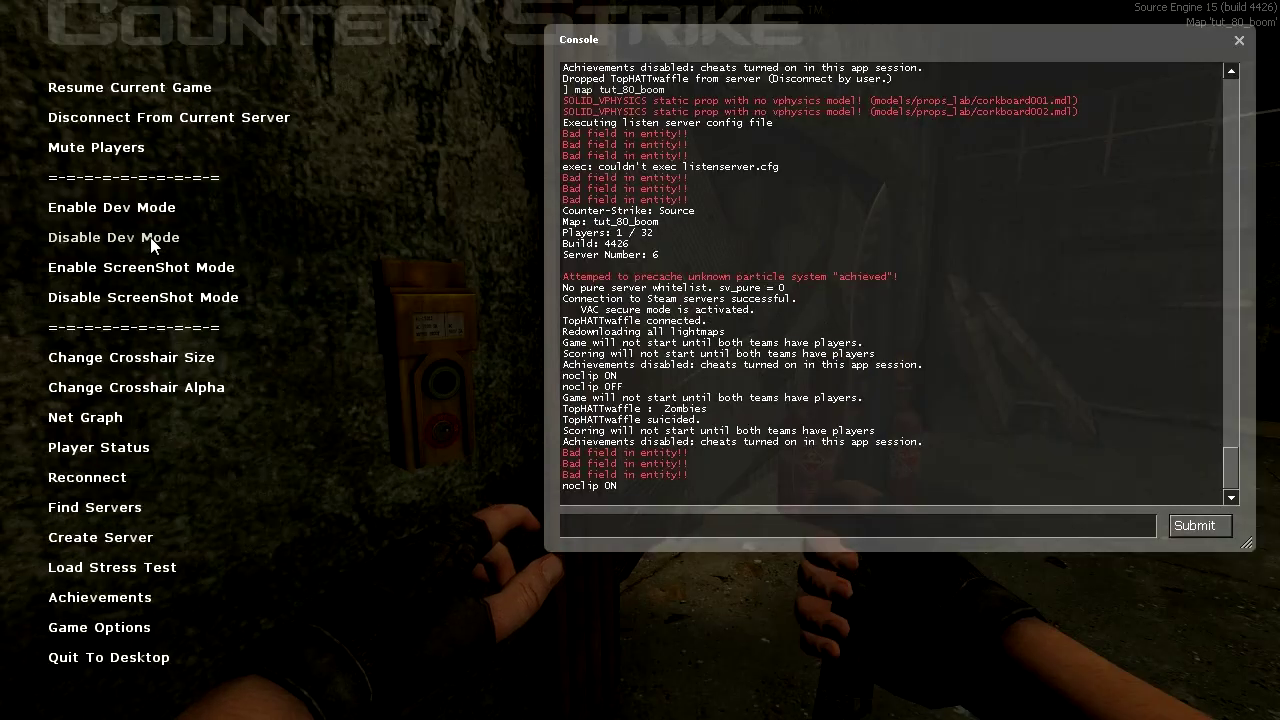
click(148, 268)
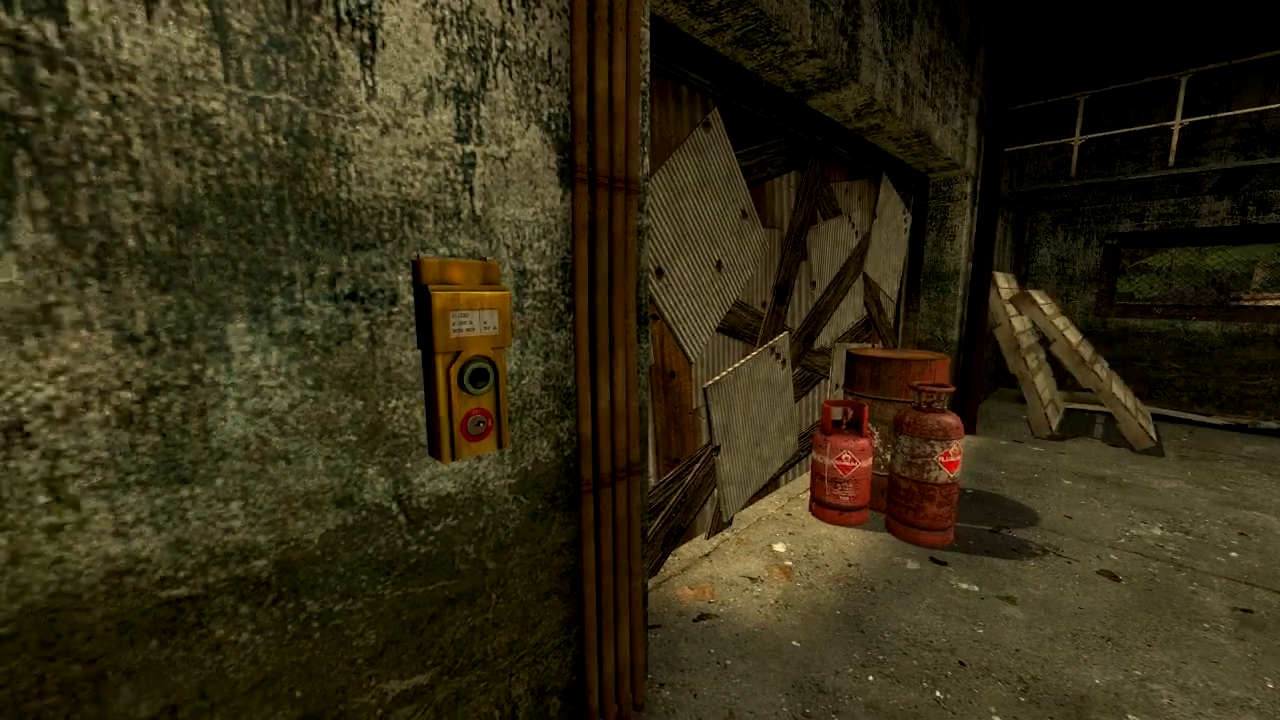